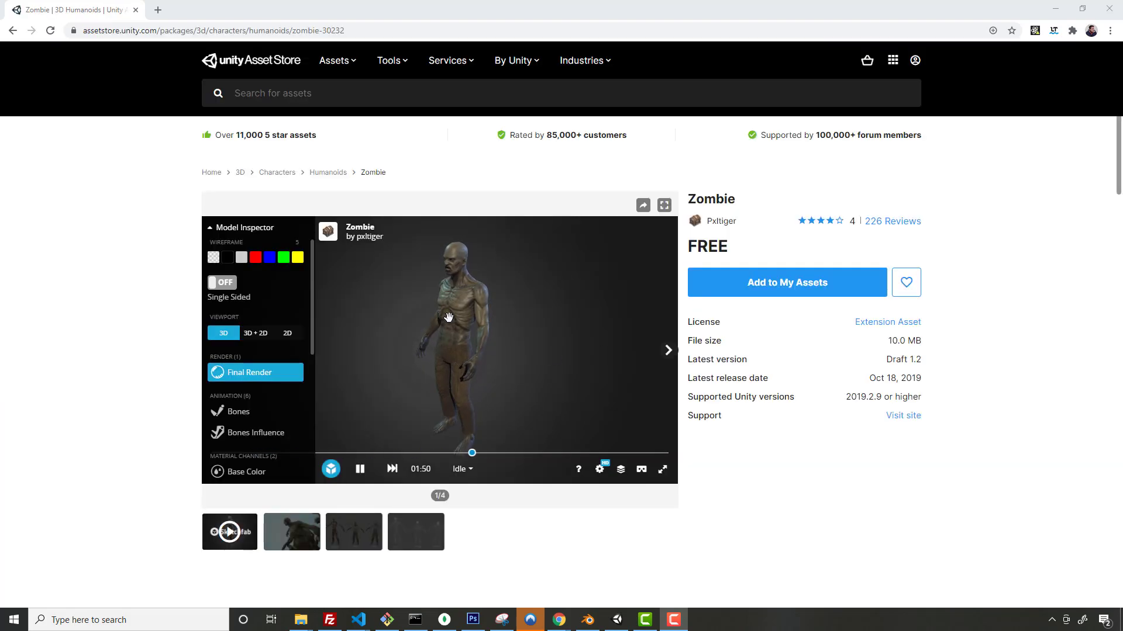
# Rotate the Zombie preview to a side view, then switch from Chrome to Blender.
pyautogui.moveTo(482, 324)
pyautogui.mouseDown()
pyautogui.moveTo(415, 321)
pyautogui.moveTo(416, 302)
pyautogui.moveTo(506, 273)
pyautogui.moveTo(451, 291)
pyautogui.mouseUp()
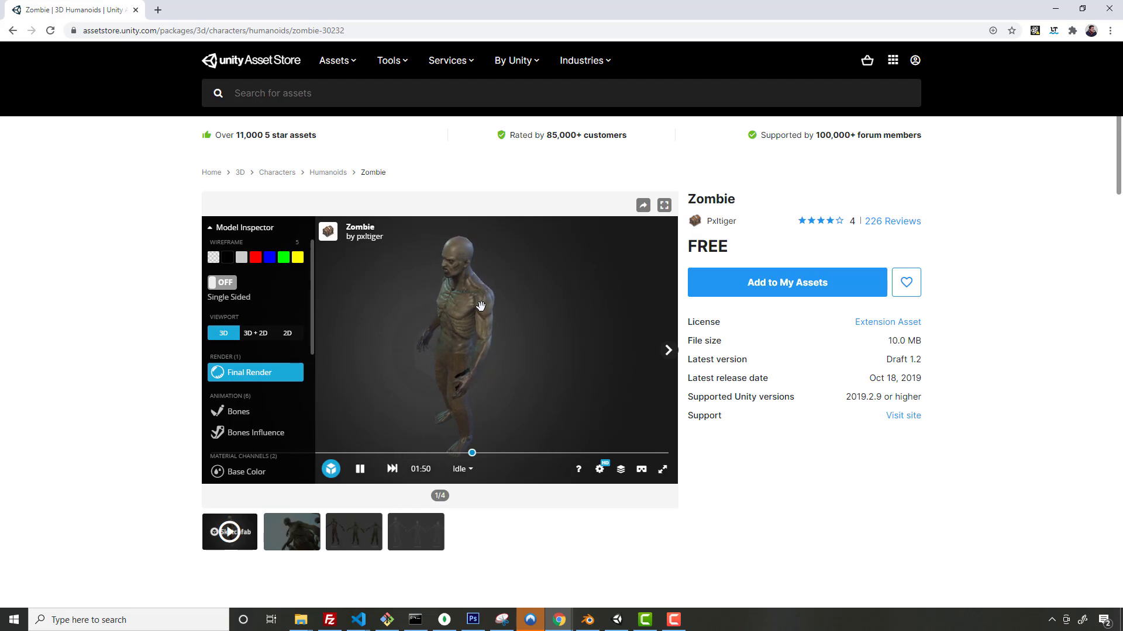
pyautogui.hotkey('alt', 'Tab')
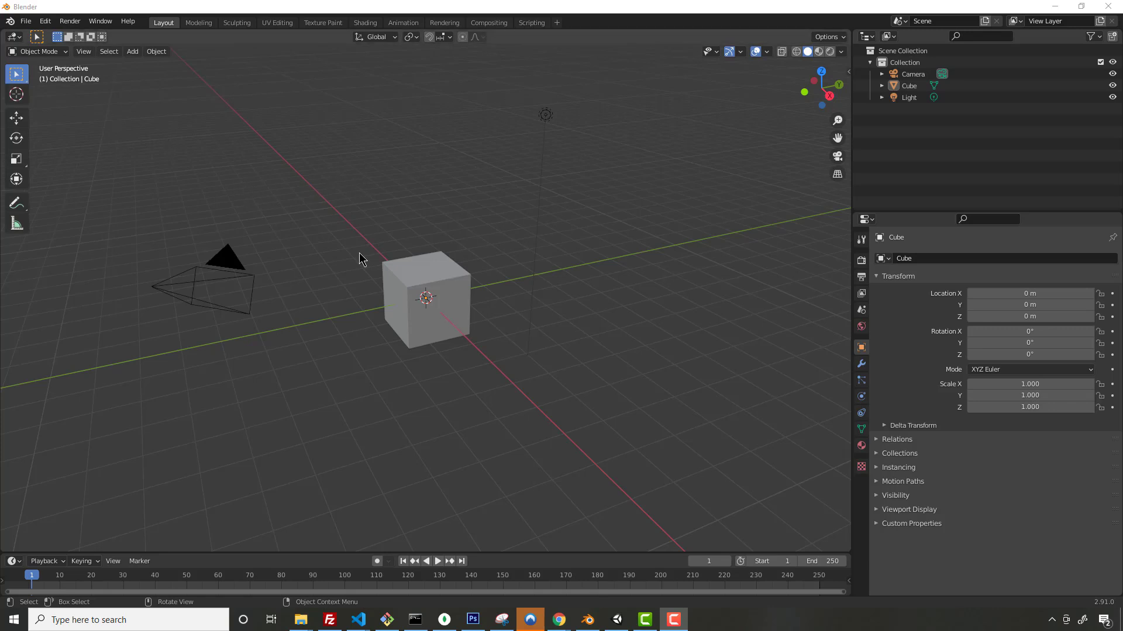
pyautogui.press('shift')
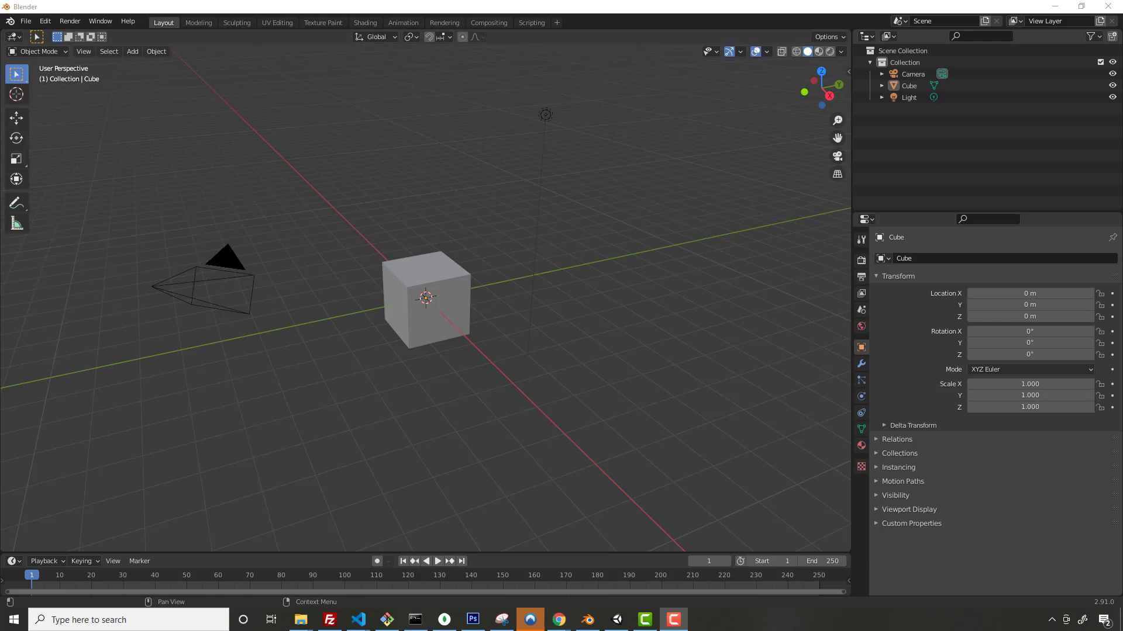
pyautogui.click(426, 280)
pyautogui.click(132, 51)
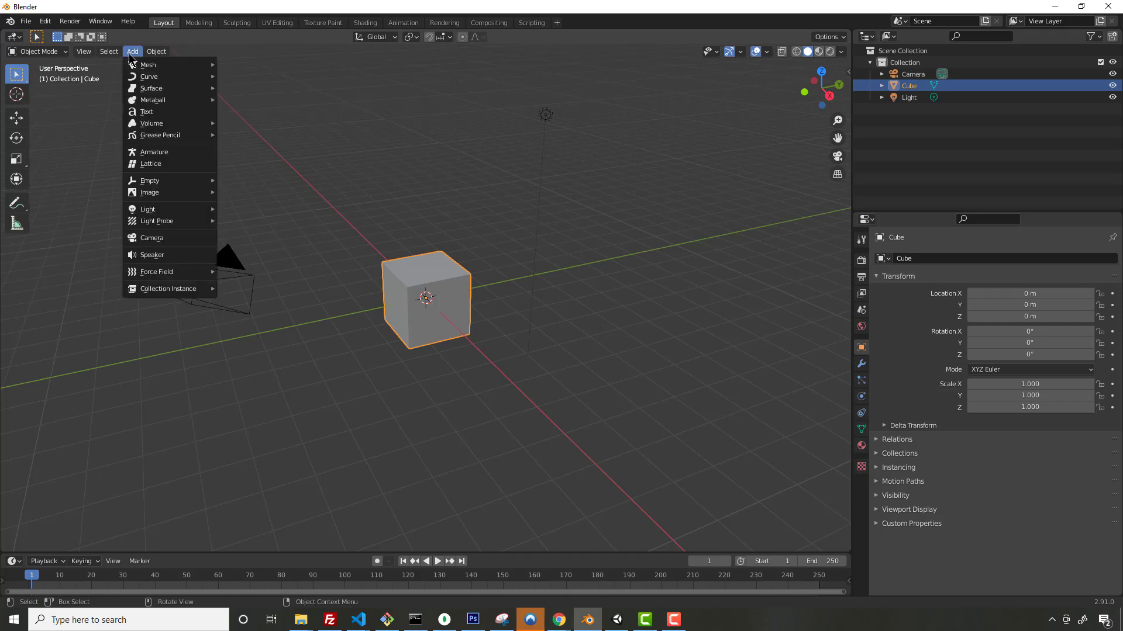
pyautogui.moveTo(162, 70)
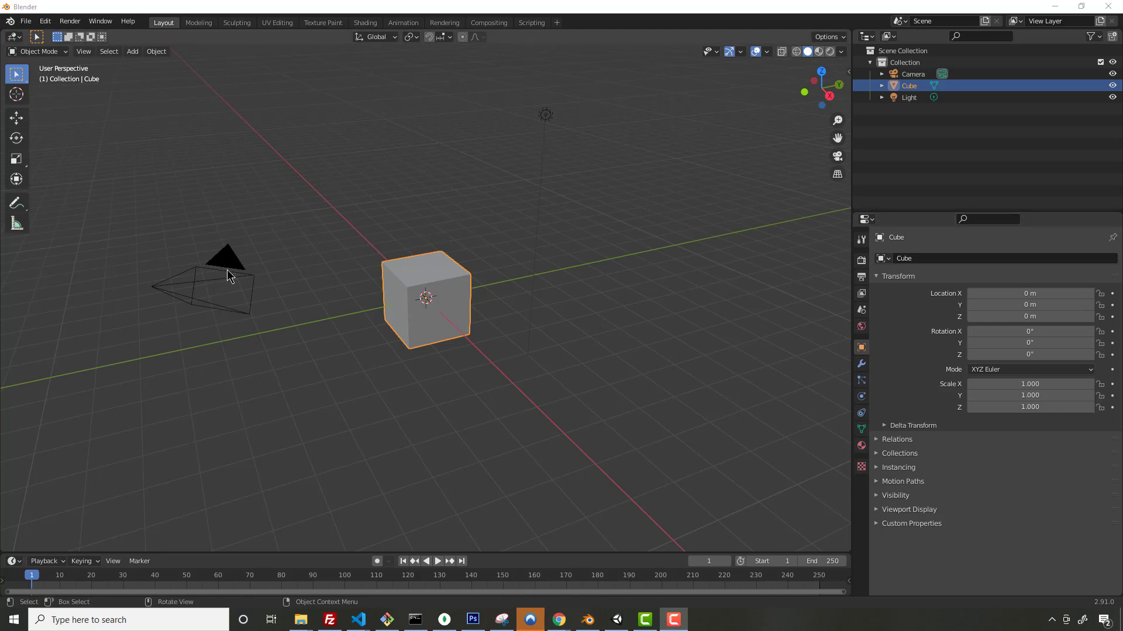
pyautogui.click(223, 272)
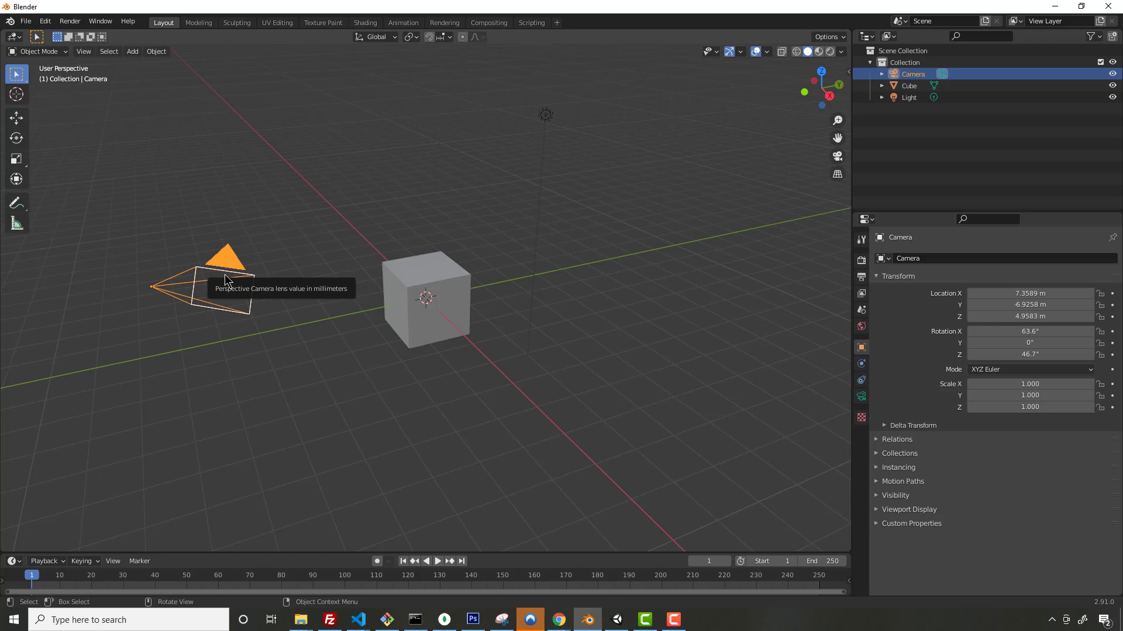
pyautogui.click(550, 117)
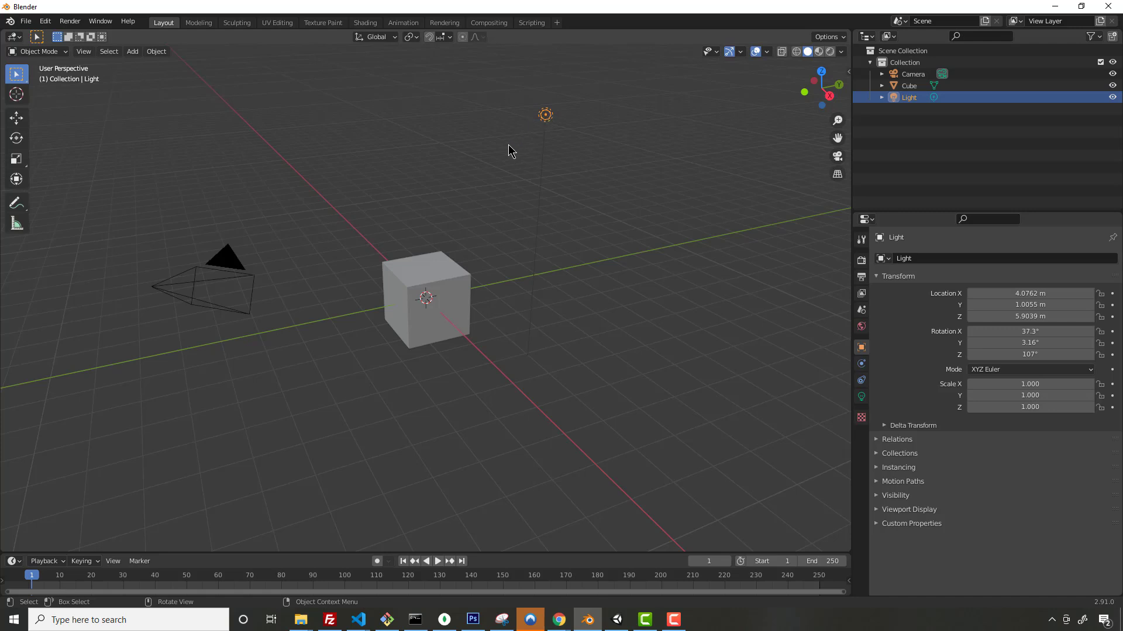
pyautogui.click(442, 283)
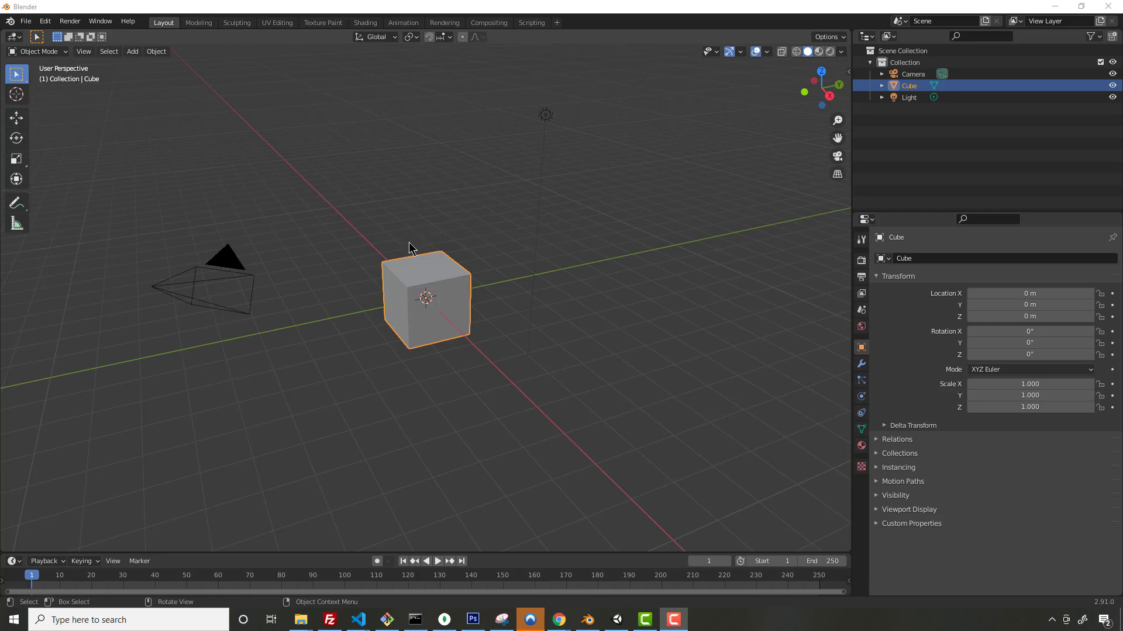
# Zoom, orbit and pan the viewport so the cube sits centred, seen from above.
pyautogui.scroll(6, 410, 248)
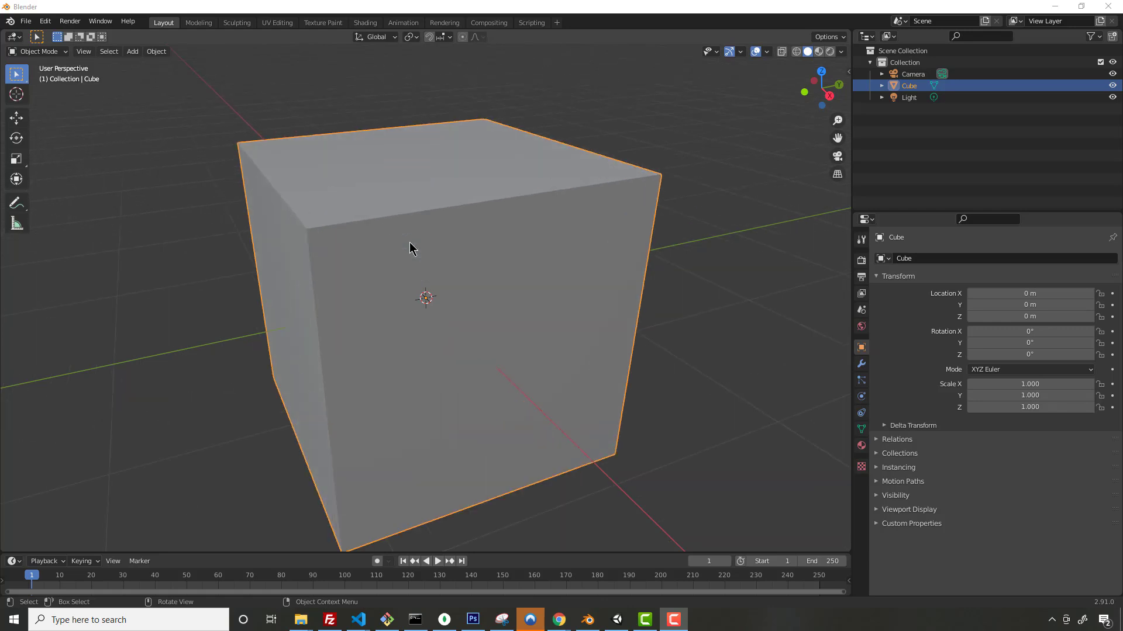
pyautogui.scroll(-6, 410, 248)
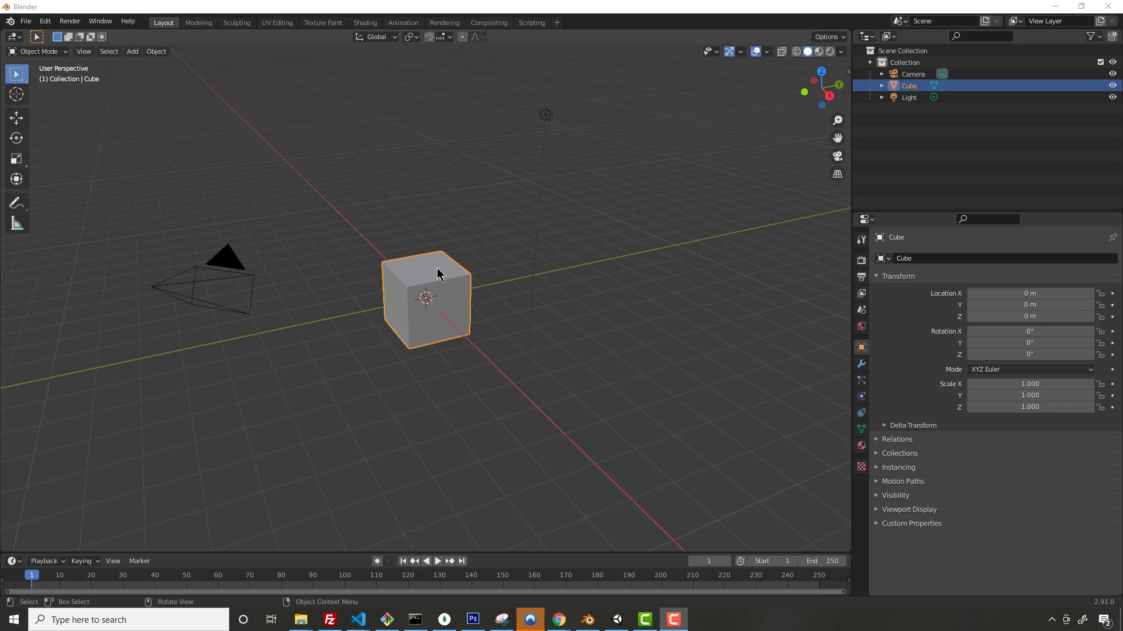
pyautogui.moveTo(410, 257)
pyautogui.mouseDown(button='middle')
pyautogui.moveTo(336, 261)
pyautogui.moveTo(446, 263)
pyautogui.moveTo(334, 258)
pyautogui.moveTo(490, 267)
pyautogui.moveTo(426, 269)
pyautogui.mouseUp(button='middle')
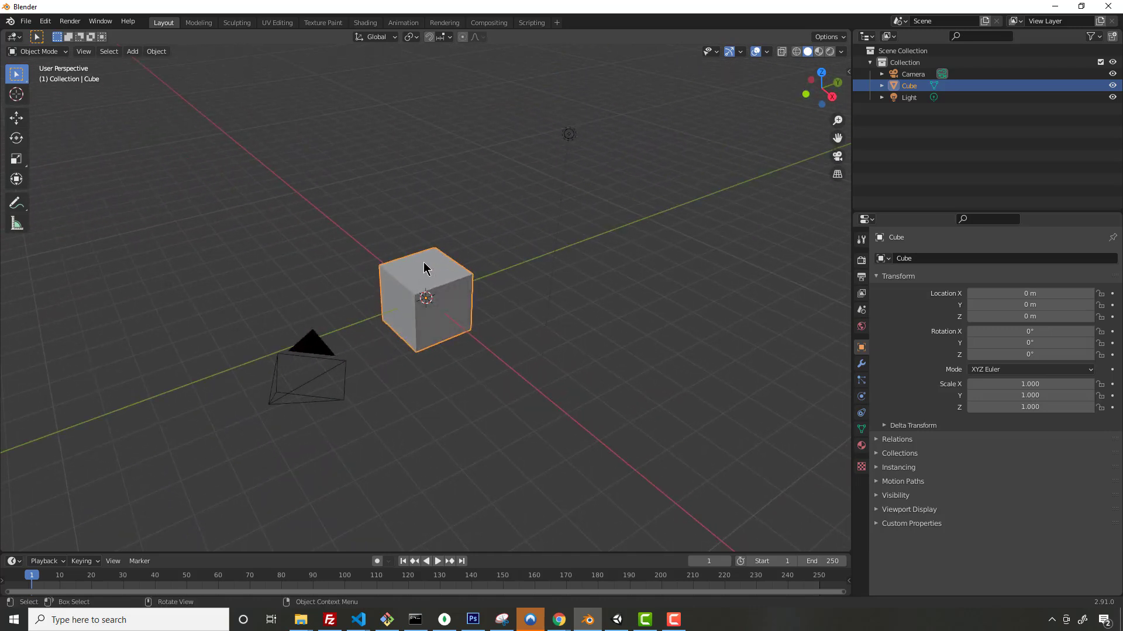
pyautogui.moveTo(672, 334); pyautogui.dragTo(566, 319, button='middle')
pyautogui.scroll(2, 566, 320)
pyautogui.press('Right')
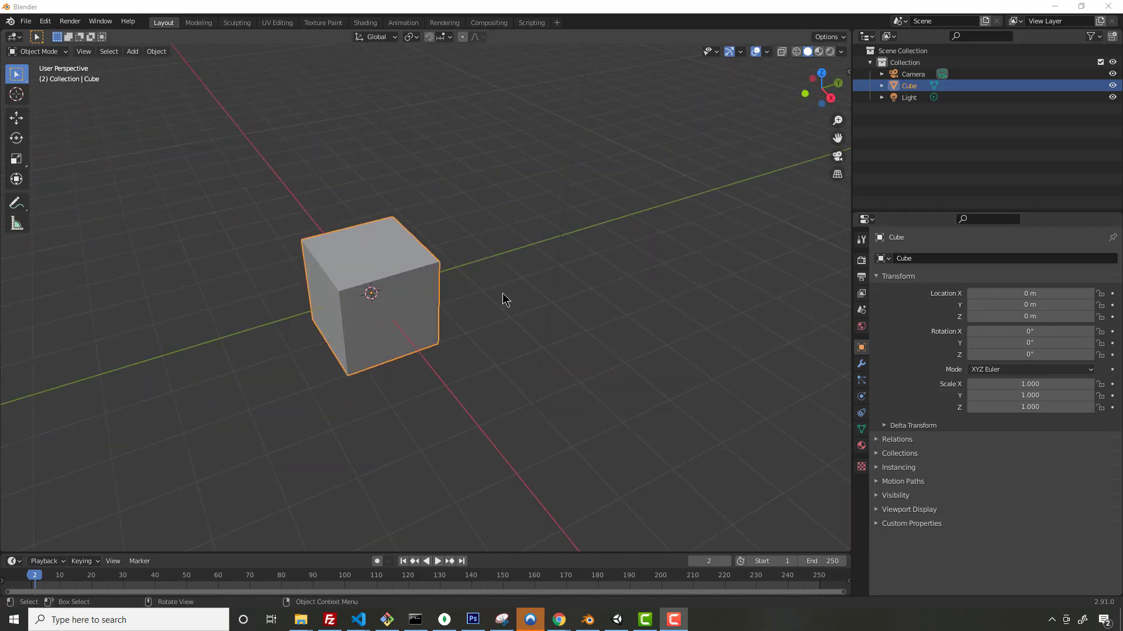
pyautogui.moveTo(496, 296); pyautogui.dragTo(451, 296, button='middle')
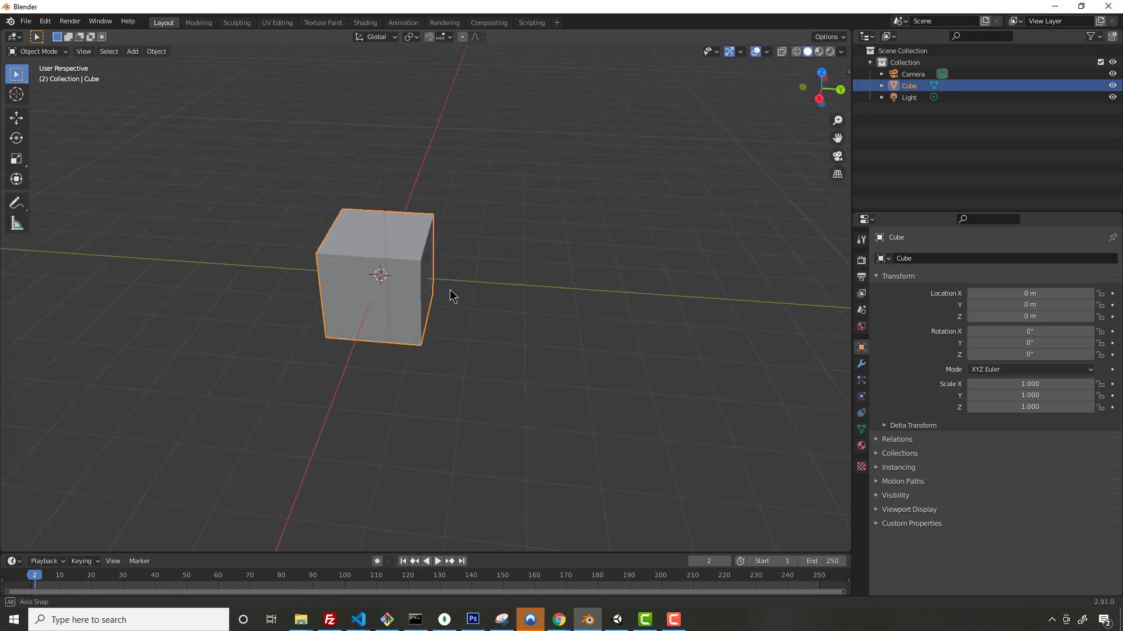
pyautogui.moveTo(455, 335); pyautogui.dragTo(574, 344, button='middle')
pyautogui.keyDown('shift'); pyautogui.moveTo(415, 301); pyautogui.dragTo(518, 339, button='middle'); pyautogui.keyUp('shift')
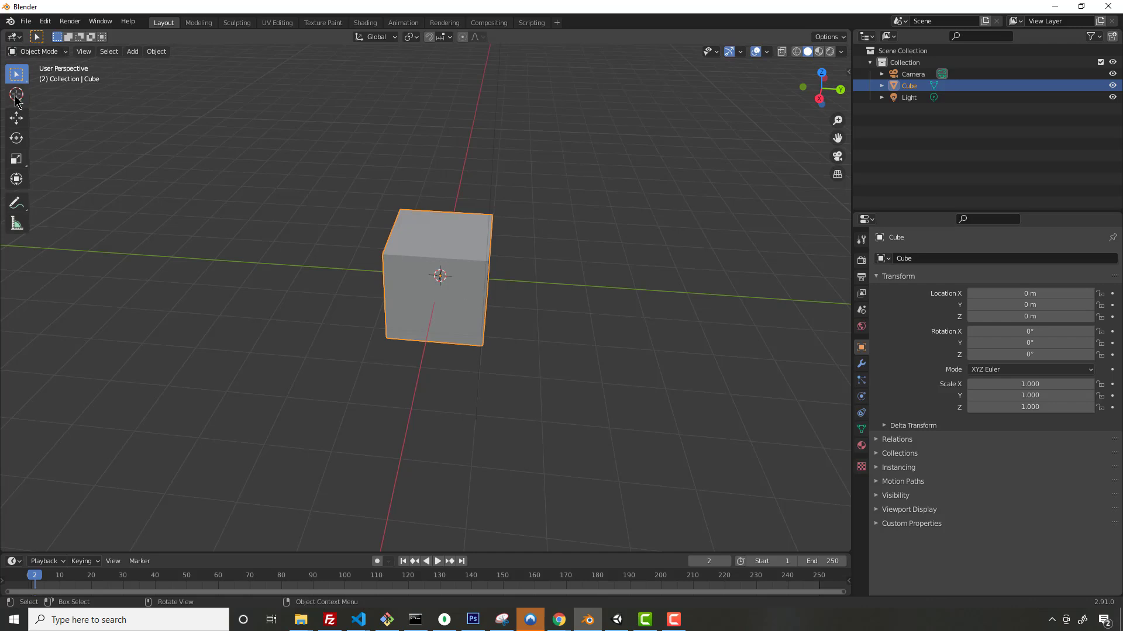
# Move the cube to location (-1.4368, -0.83409, 0.26224) with the Move gizmo.
pyautogui.click(16, 118)
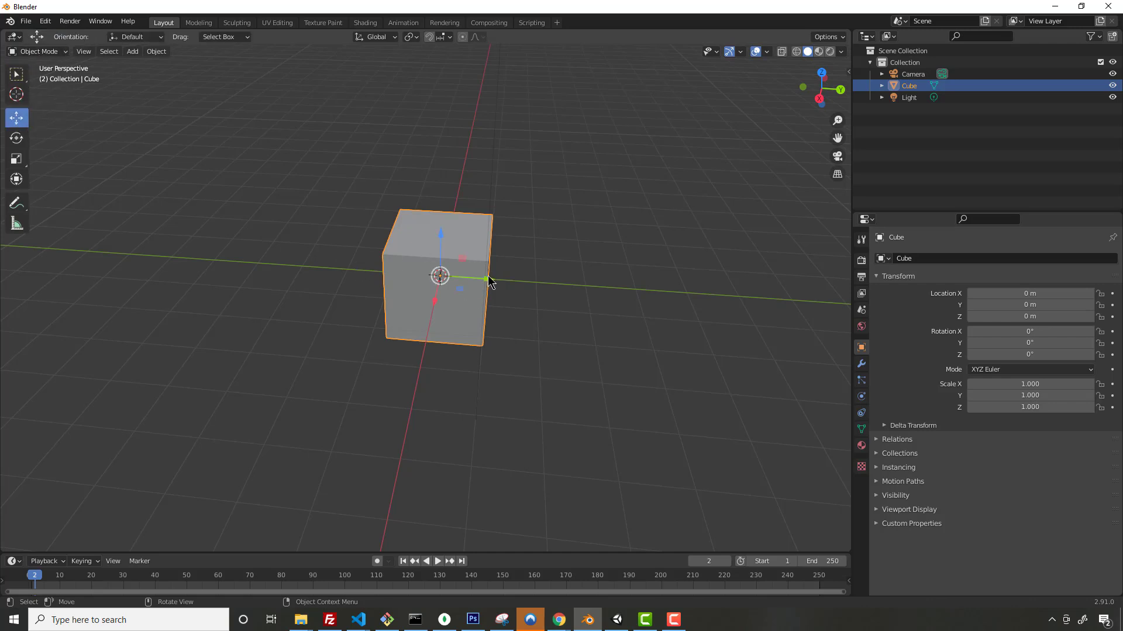
pyautogui.moveTo(489, 282); pyautogui.dragTo(377, 218)
pyautogui.moveTo(377, 275); pyautogui.dragTo(485, 206)
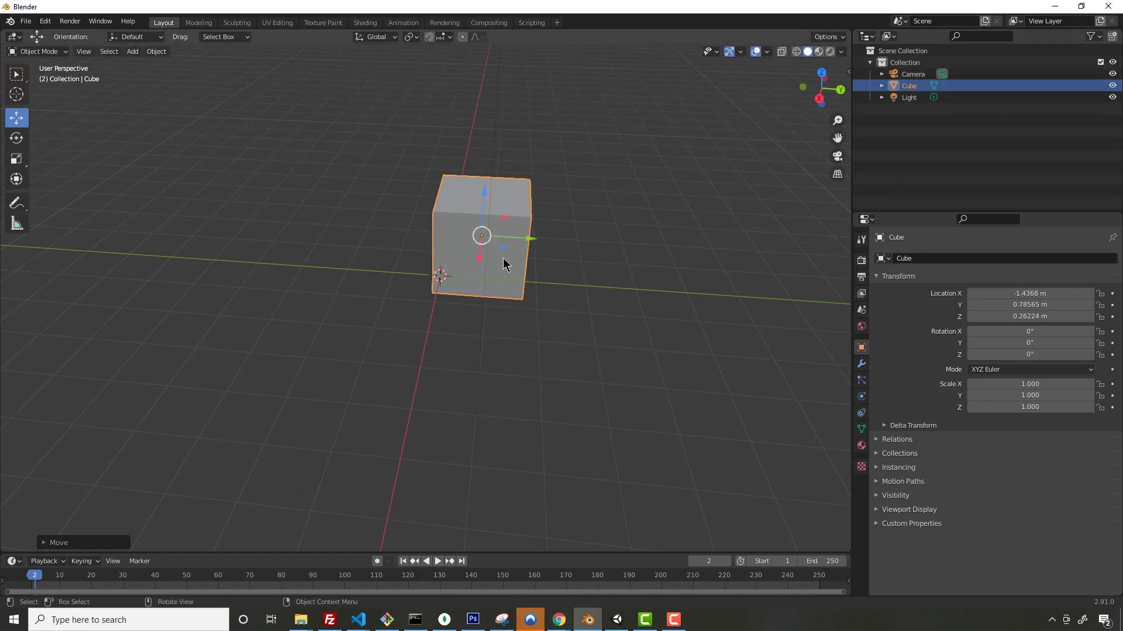
pyautogui.moveTo(523, 238); pyautogui.dragTo(451, 234)
# Tilt the cube to -34.4° around X and stretch it to 1.938 along X.
pyautogui.click(16, 138)
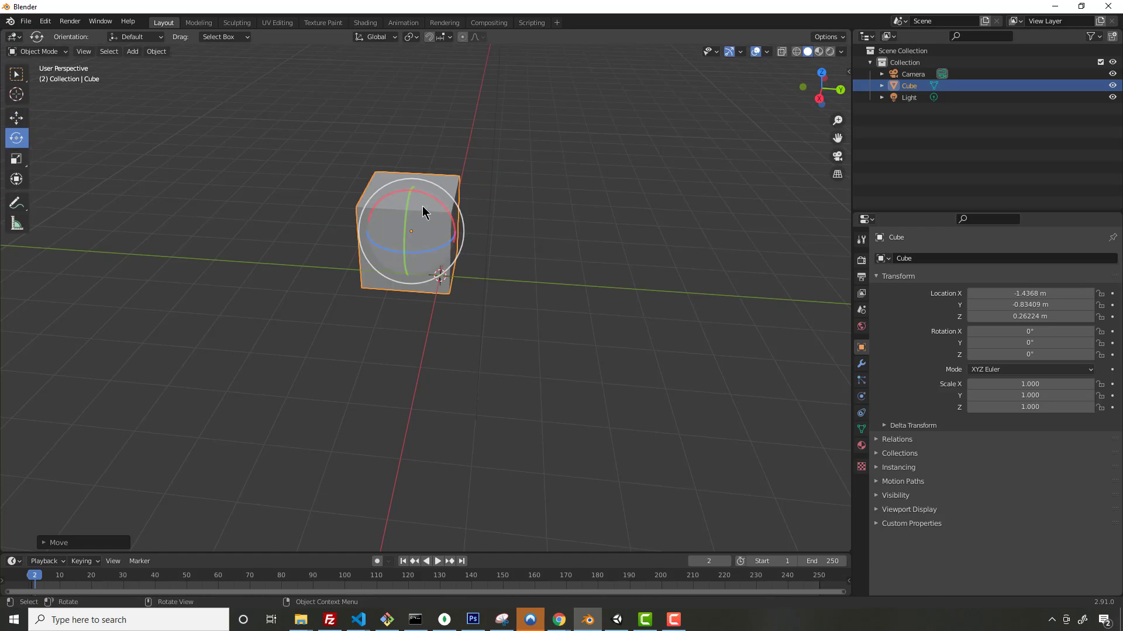
pyautogui.moveTo(433, 205); pyautogui.dragTo(321, 193)
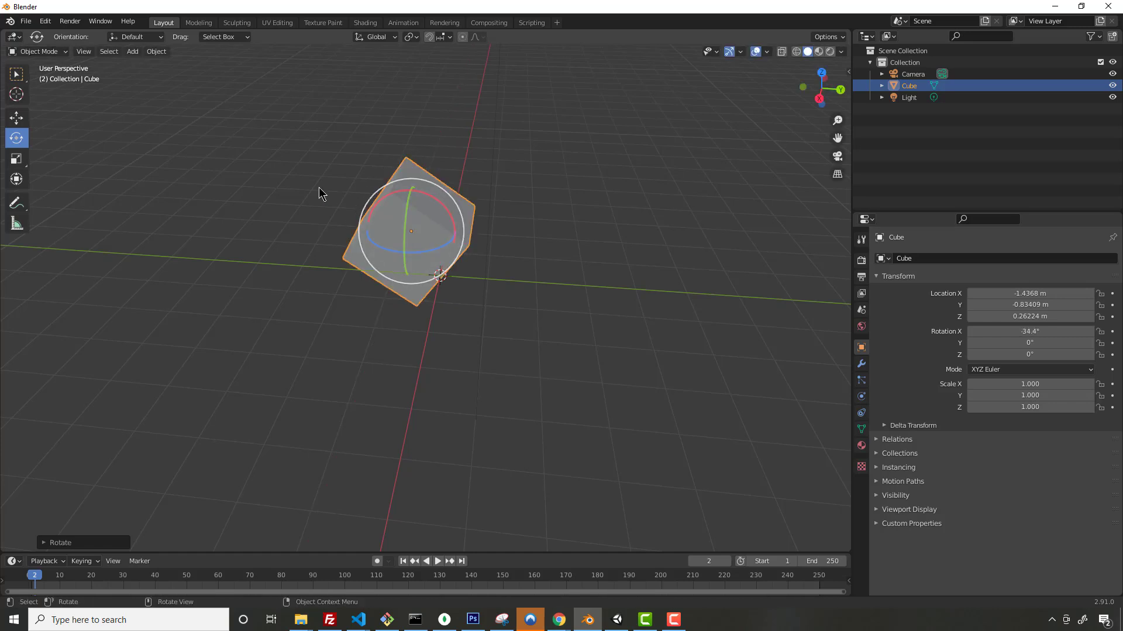
pyautogui.click(15, 158)
pyautogui.moveTo(404, 253); pyautogui.dragTo(372, 268)
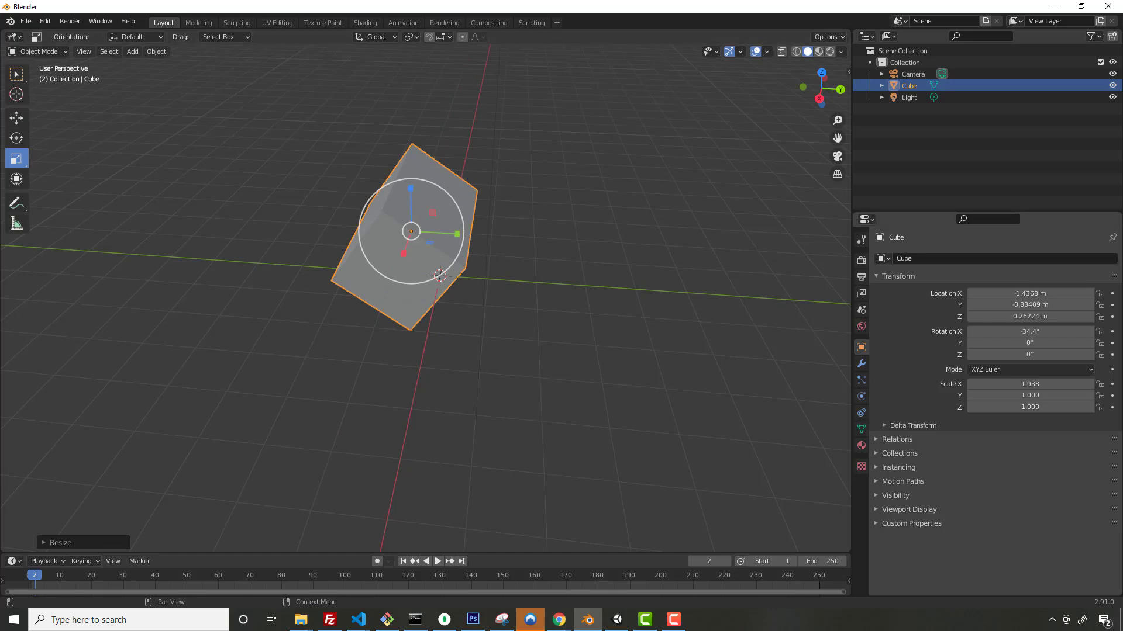
pyautogui.click(45, 54)
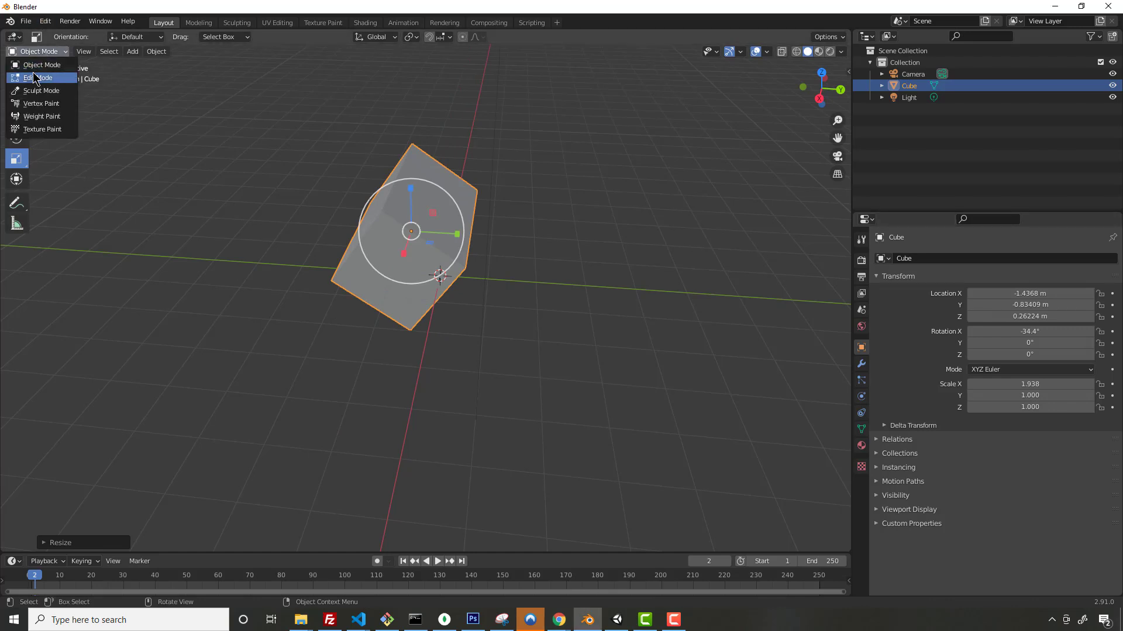
# Enter Edit Mode and move one corner vertex of the cube along Y and up Z.
pyautogui.click(37, 77)
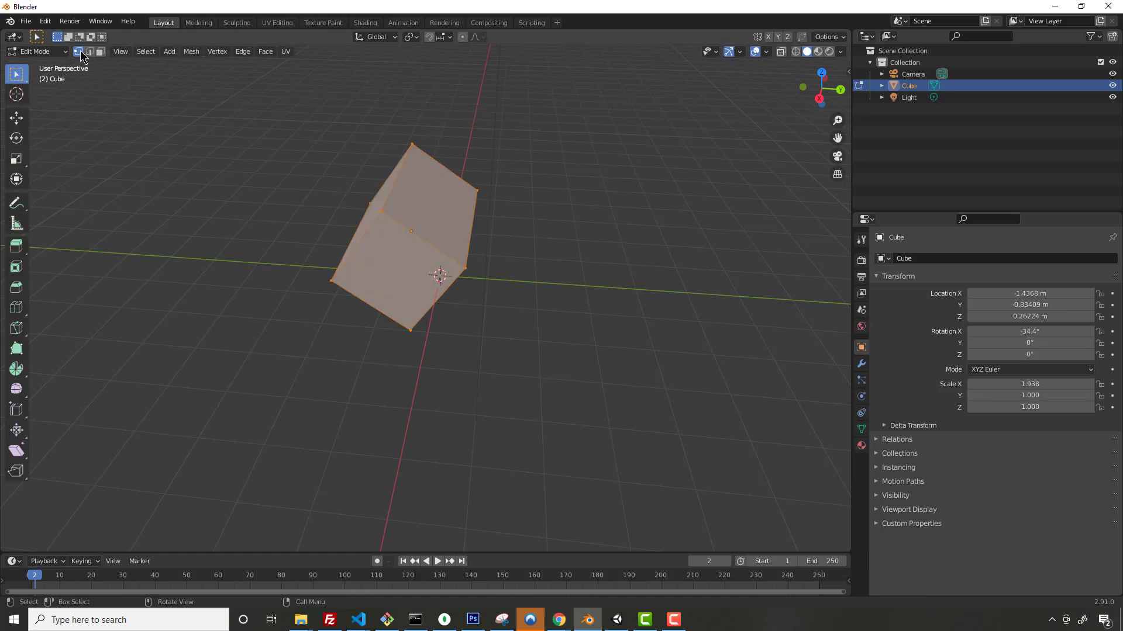
pyautogui.click(381, 211)
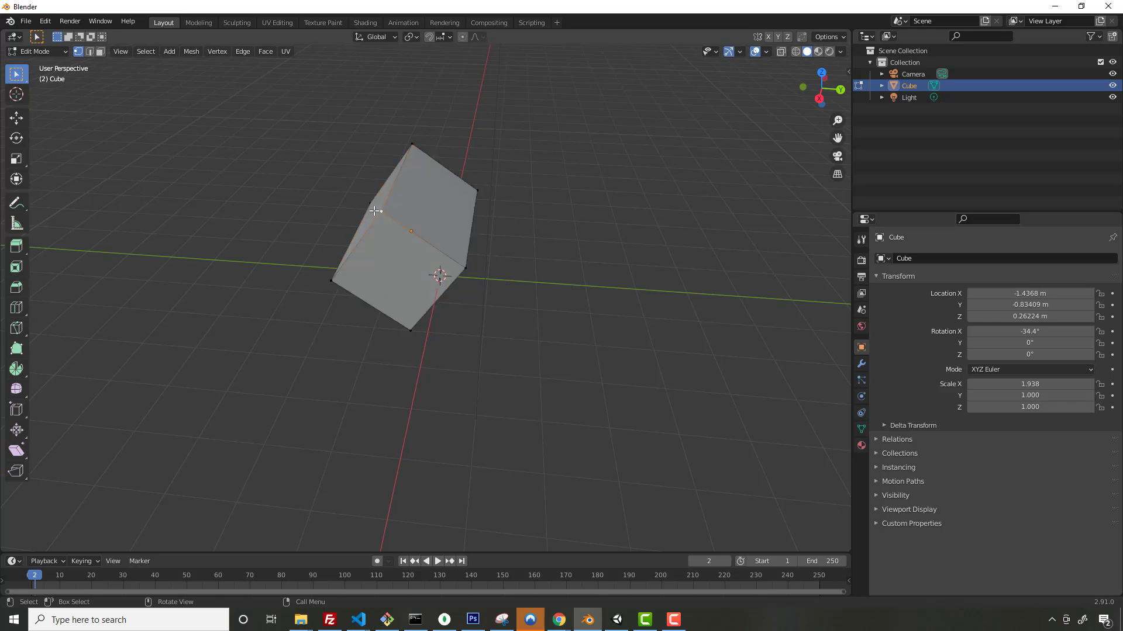
pyautogui.click(18, 123)
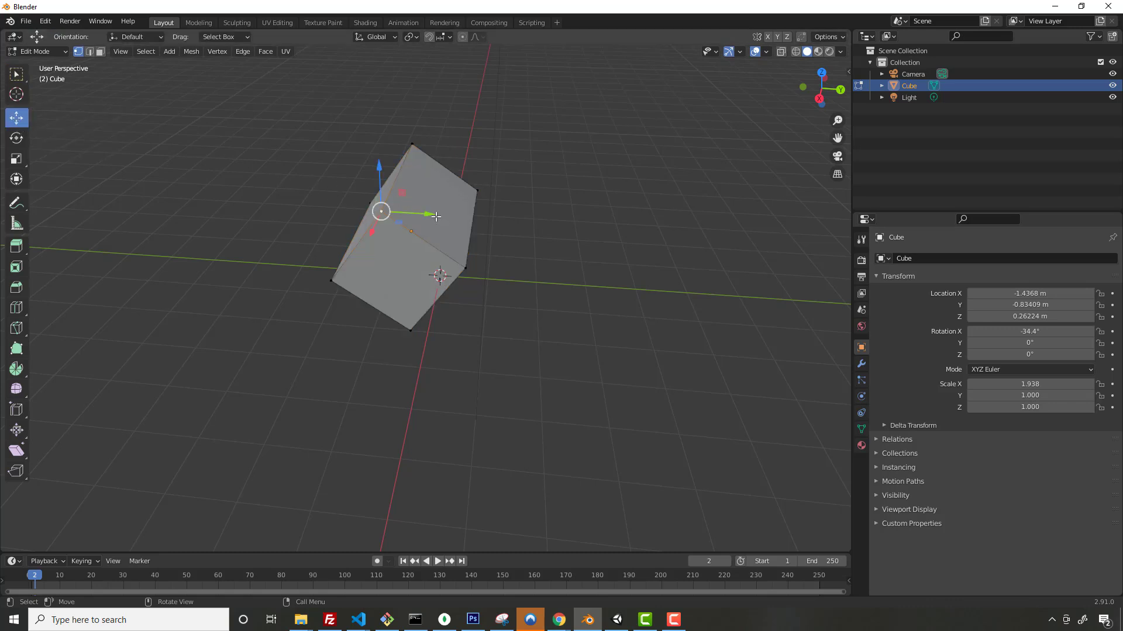
pyautogui.moveTo(429, 214); pyautogui.dragTo(380, 208)
pyautogui.moveTo(331, 178); pyautogui.dragTo(321, 214)
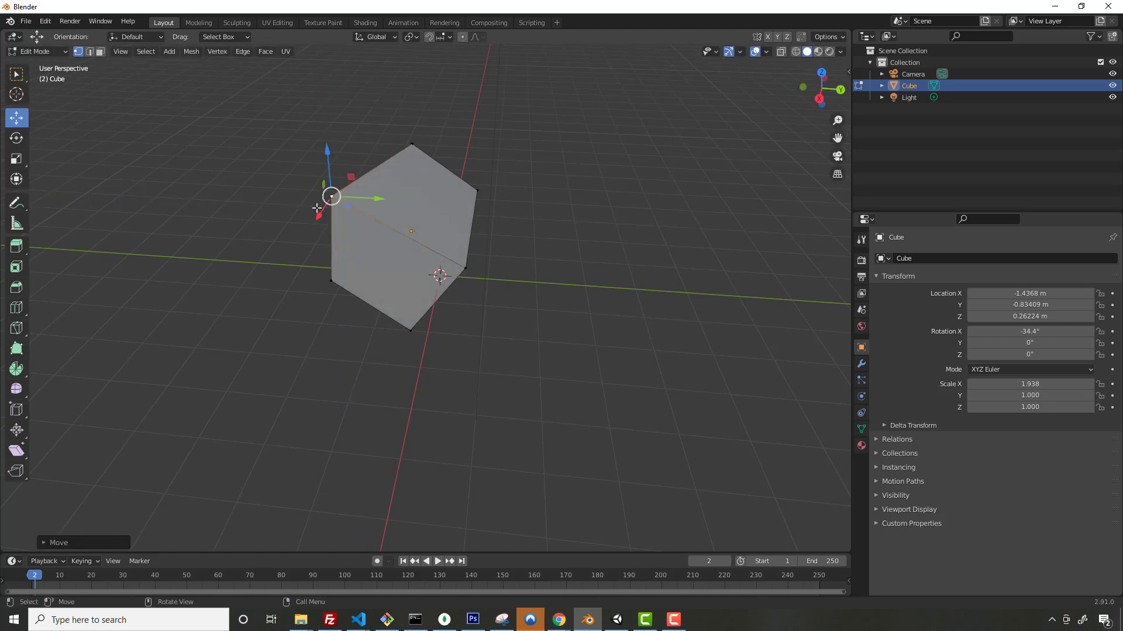
# Shift the cube's right vertex along Y, then select the centre-lower and top-left vertices.
pyautogui.click(478, 191)
pyautogui.moveTo(529, 193)
pyautogui.mouseDown()
pyautogui.moveTo(565, 187)
pyautogui.moveTo(512, 185)
pyautogui.mouseUp()
pyautogui.click(16, 139)
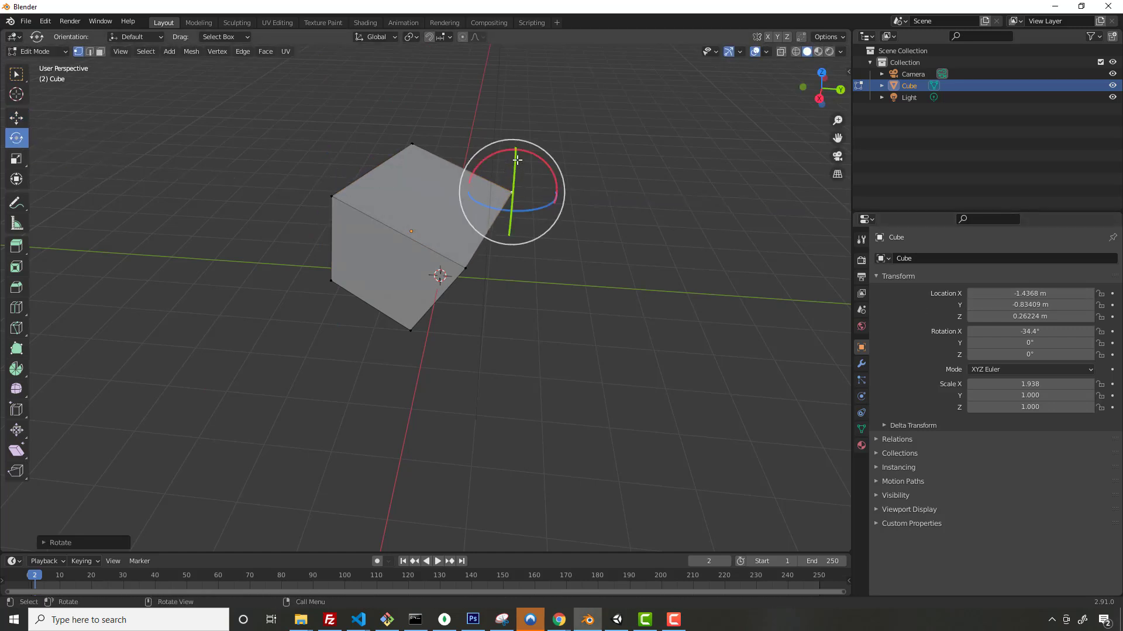
pyautogui.click(467, 267)
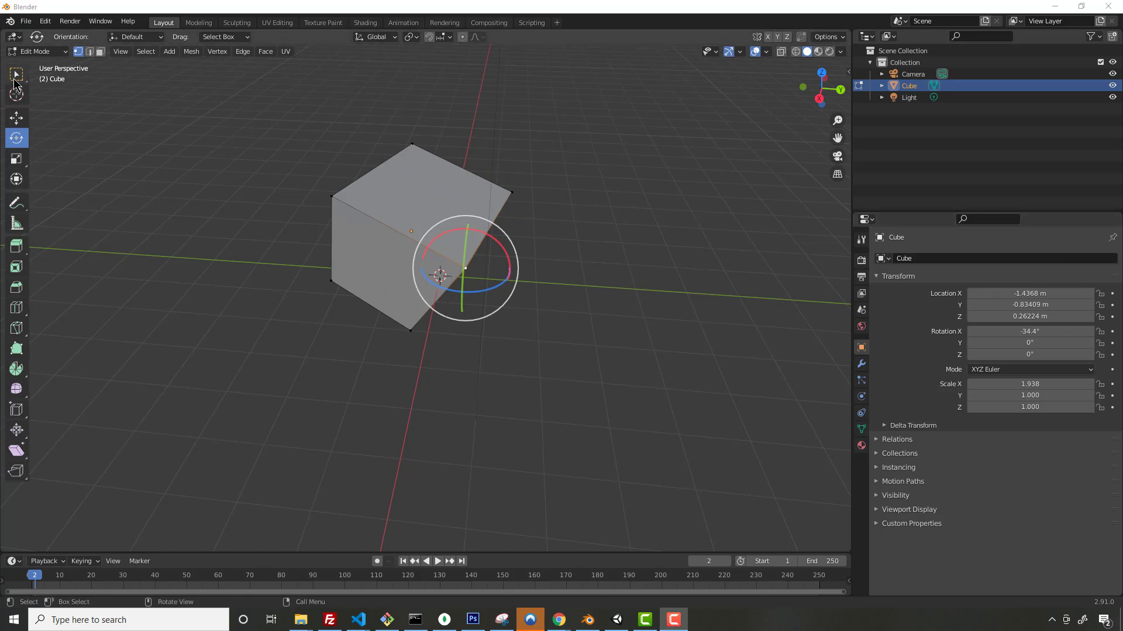
pyautogui.click(342, 193)
# In edge select mode, move the cube's top edges along Z and X to slant the box.
pyautogui.click(89, 51)
pyautogui.click(376, 169)
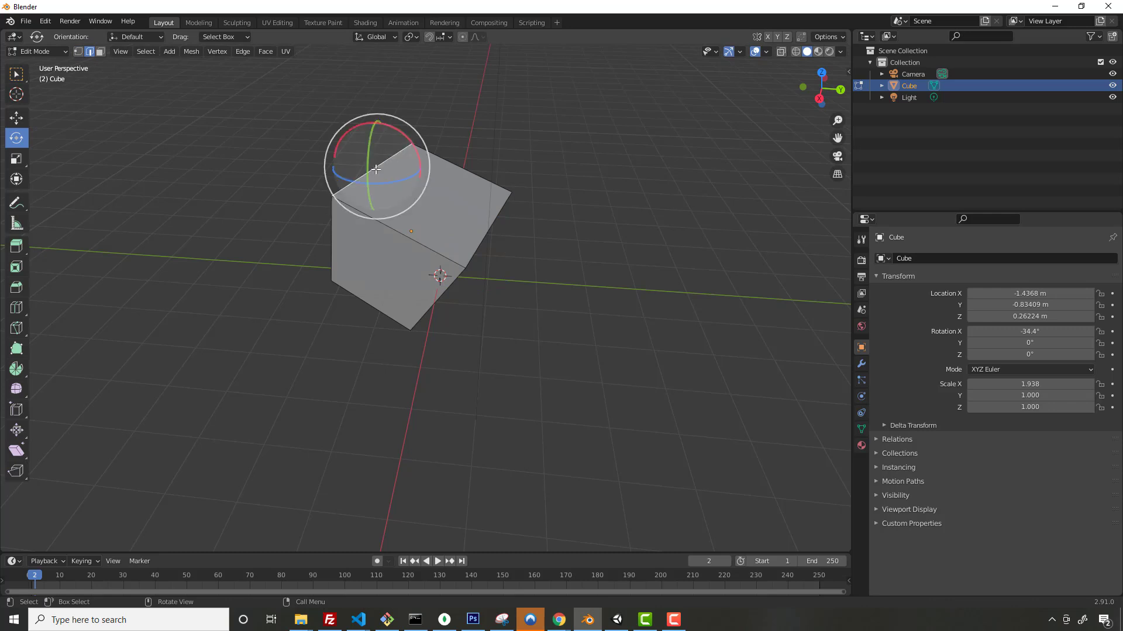
pyautogui.hotkey('shift', 'space')
pyautogui.press('g')
pyautogui.click(422, 171)
pyautogui.moveTo(466, 151); pyautogui.dragTo(467, 163)
pyautogui.moveTo(433, 275); pyautogui.dragTo(630, 265, button='middle')
pyautogui.moveTo(642, 199)
pyautogui.mouseDown()
pyautogui.moveTo(638, 182)
pyautogui.moveTo(634, 192)
pyautogui.mouseUp()
pyautogui.moveTo(634, 192); pyautogui.dragTo(604, 208, button='middle')
pyautogui.moveTo(596, 215)
pyautogui.mouseDown()
pyautogui.moveTo(574, 220)
pyautogui.moveTo(593, 211)
pyautogui.mouseUp()
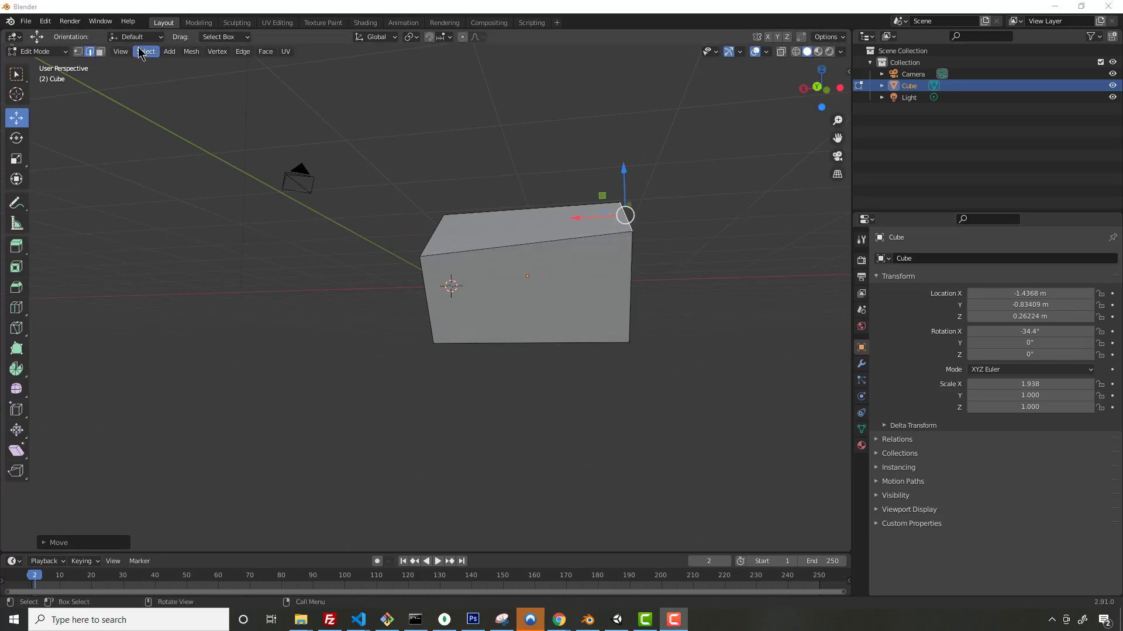
# Switch to face select mode and select the box's top face.
pyautogui.click(100, 52)
pyautogui.moveTo(595, 269); pyautogui.dragTo(518, 266, button='middle')
pyautogui.click(546, 253)
# Delete the top face with X > Faces, then drag the timeline border upward.
pyautogui.press('x')
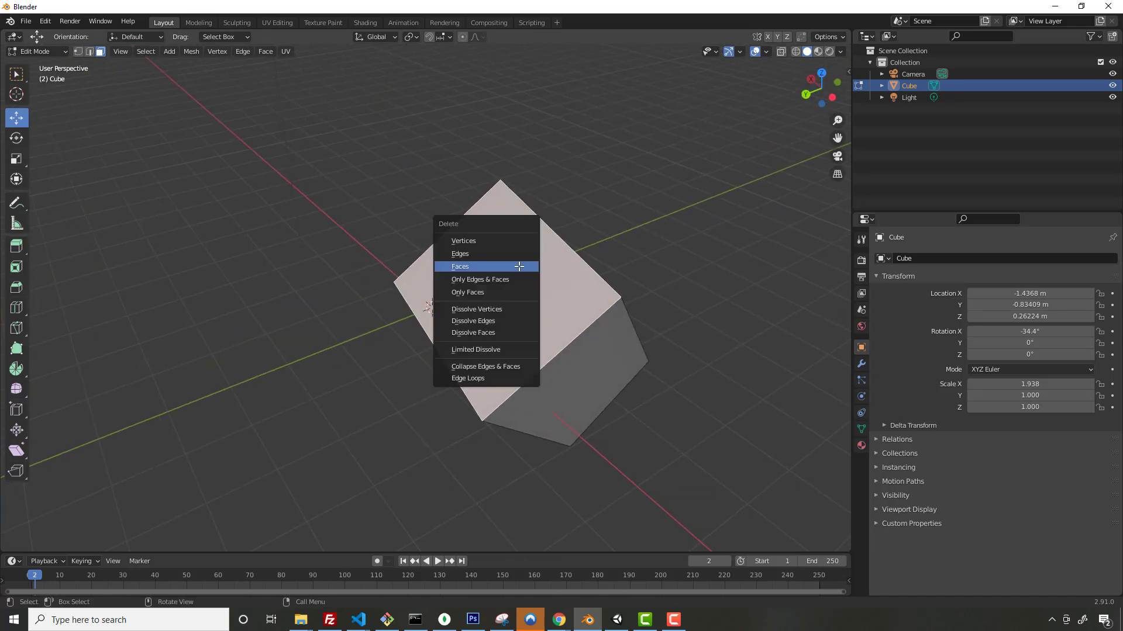
pyautogui.click(463, 271)
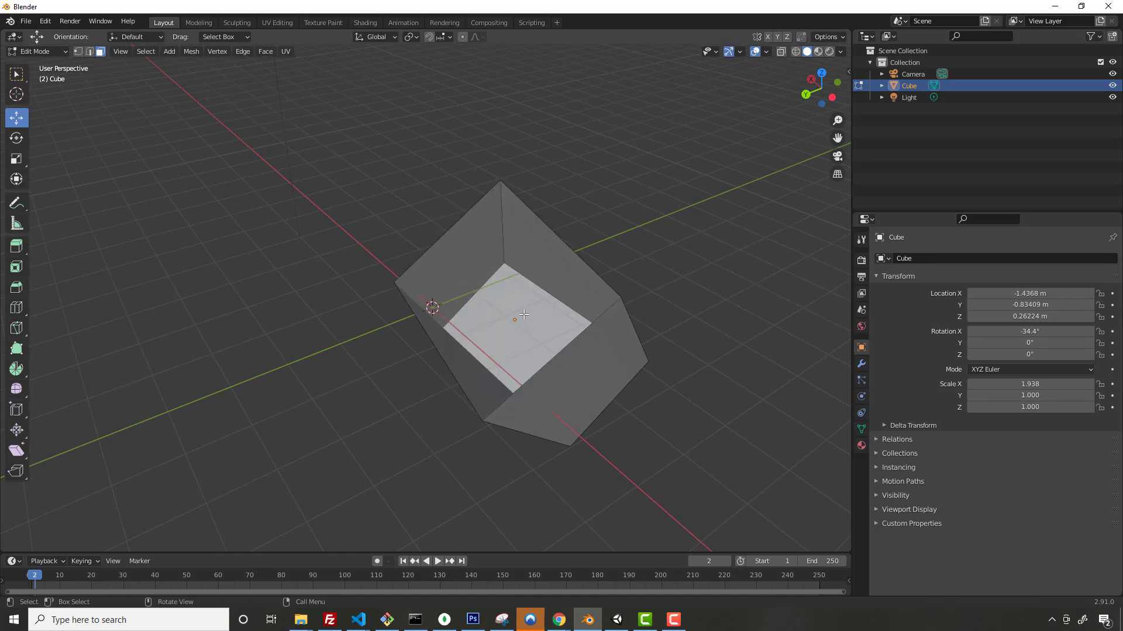
pyautogui.moveTo(492, 285); pyautogui.dragTo(409, 275, button='middle')
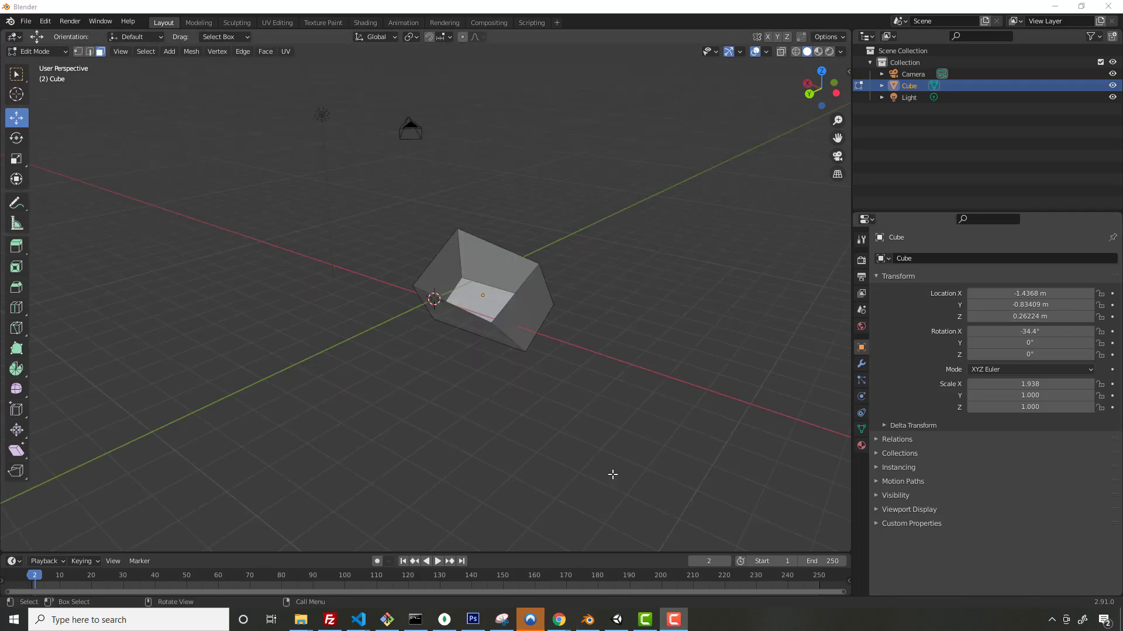
pyautogui.moveTo(433, 553); pyautogui.dragTo(375, 355)
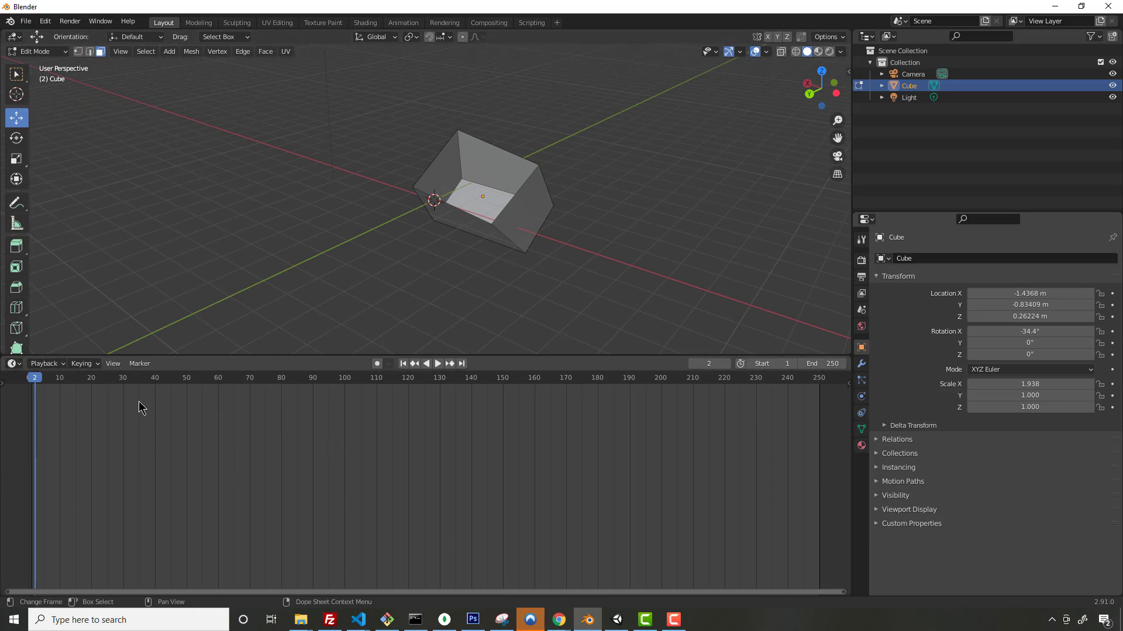
# Change the timeline area's editor type to 3D Viewport and enlarge it.
pyautogui.click(14, 364)
pyautogui.click(12, 366)
pyautogui.click(12, 366)
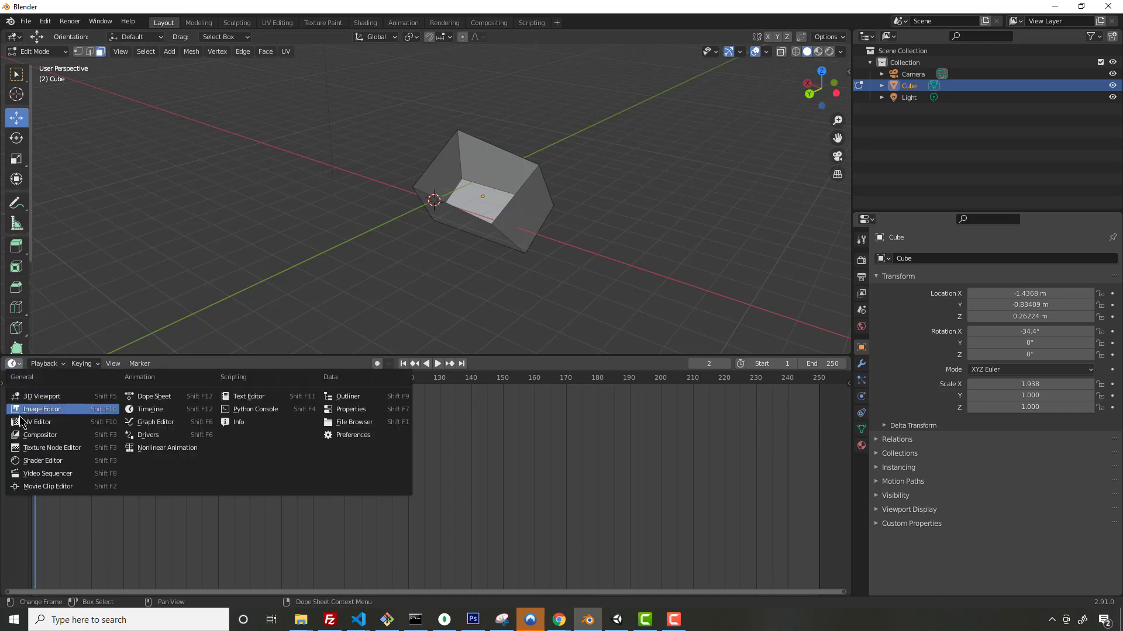
pyautogui.click(35, 396)
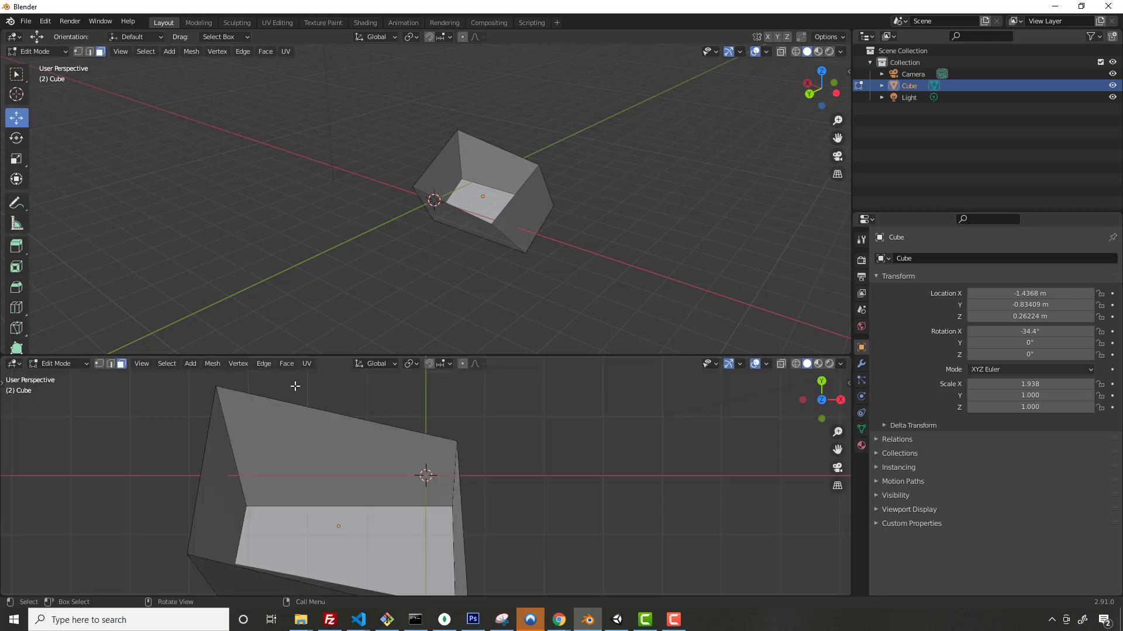
pyautogui.moveTo(328, 355); pyautogui.dragTo(581, 277)
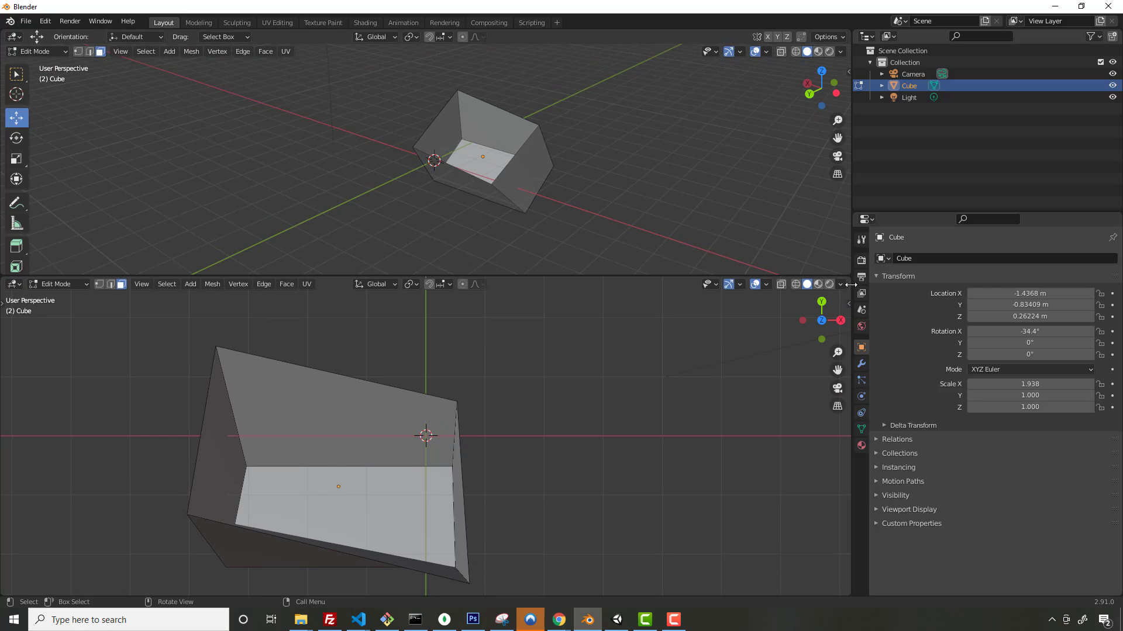
# Split the lower 3D view, then merge the extra areas back into one.
pyautogui.moveTo(840, 284); pyautogui.dragTo(654, 304)
pyautogui.moveTo(821, 300); pyautogui.dragTo(831, 285)
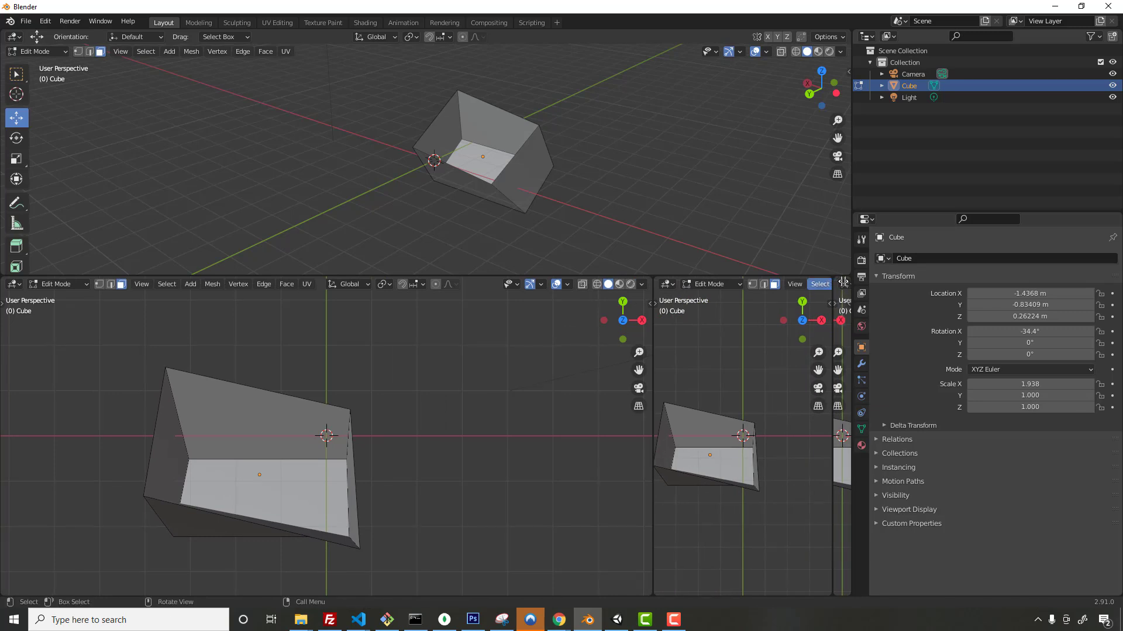
pyautogui.moveTo(829, 279); pyautogui.dragTo(761, 292)
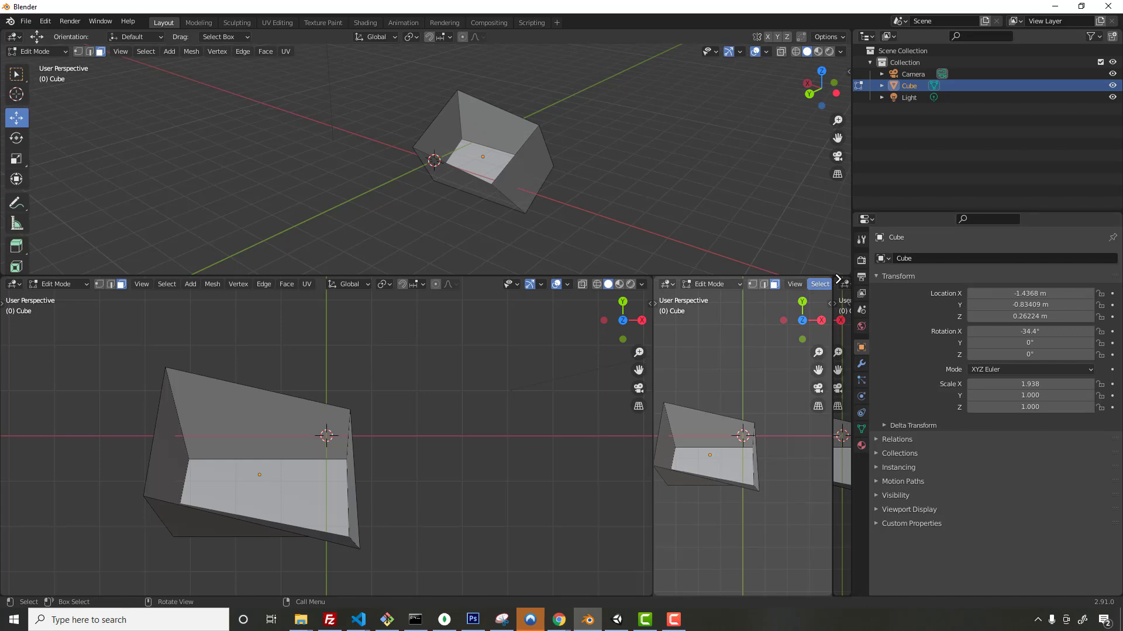
pyautogui.moveTo(652, 285); pyautogui.dragTo(837, 294)
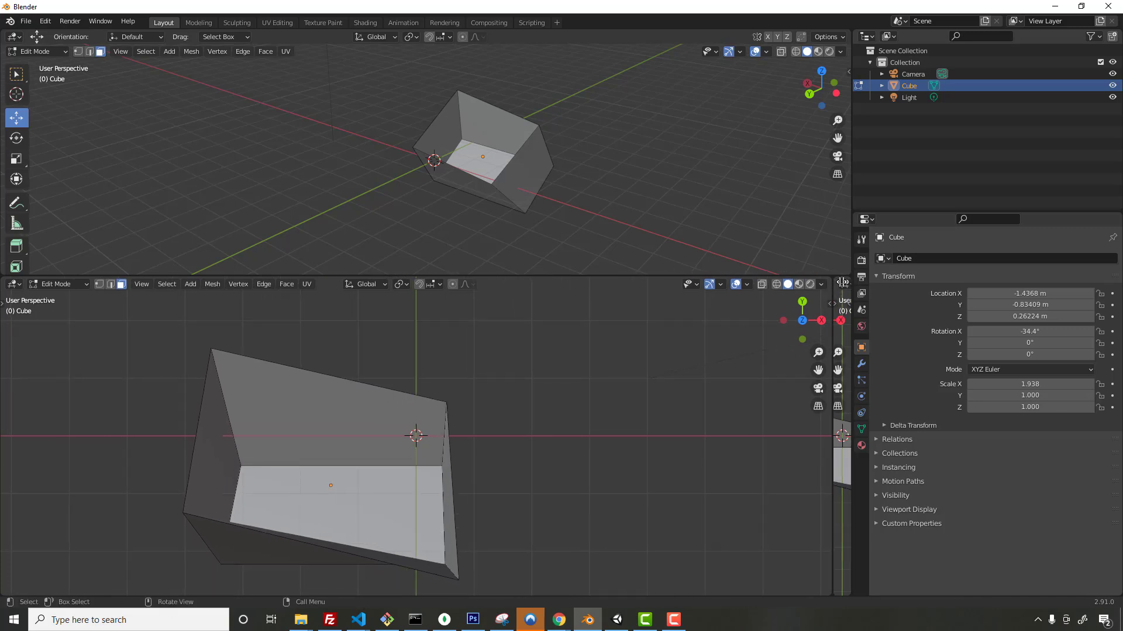
pyautogui.moveTo(846, 283); pyautogui.dragTo(807, 292)
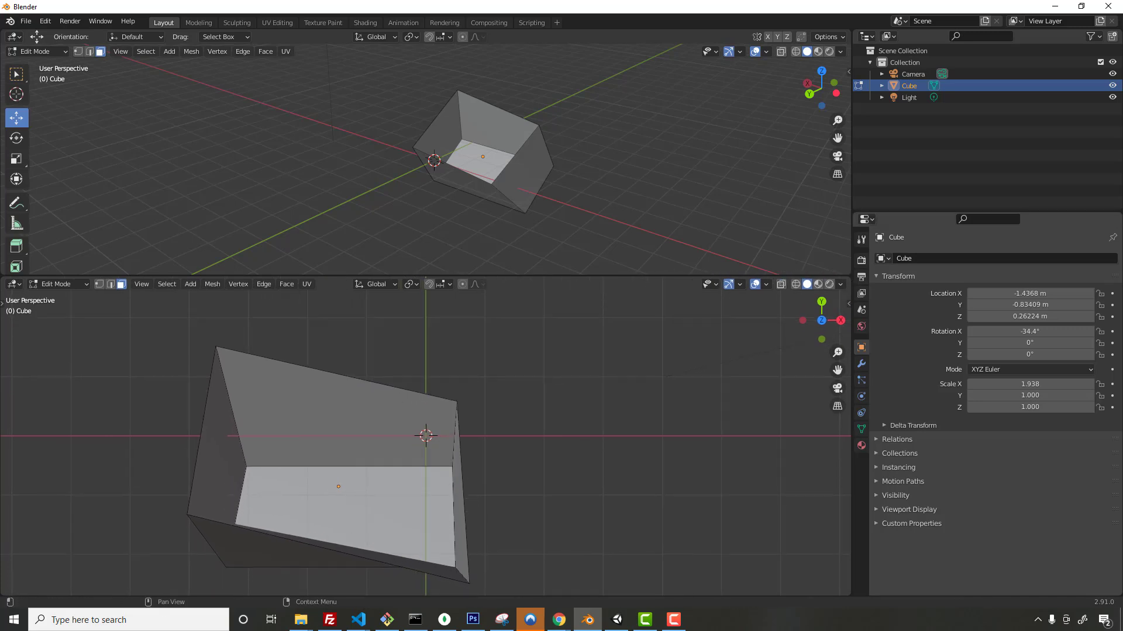
# Orbit the lower view and try numpad presets, settling on an orthographic side view.
pyautogui.moveTo(399, 375); pyautogui.dragTo(584, 439, button='middle')
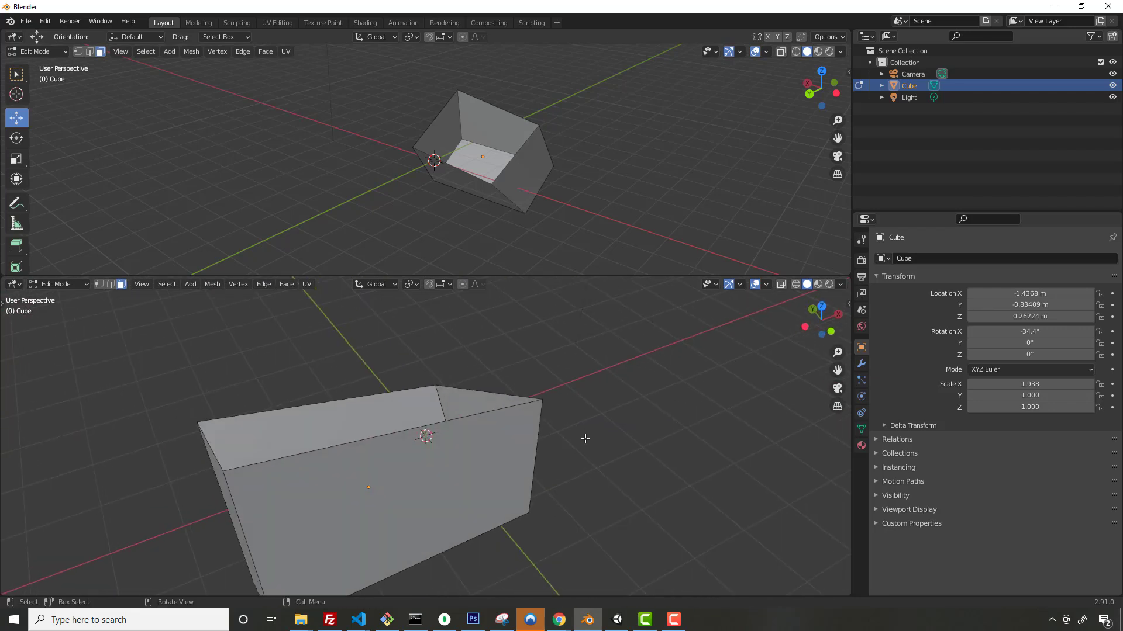
pyautogui.press('KP_1')
pyautogui.press('KP_4')
pyautogui.press('KP_3')
pyautogui.press('KP_8')
pyautogui.press('KP_8')
pyautogui.press('KP_8')
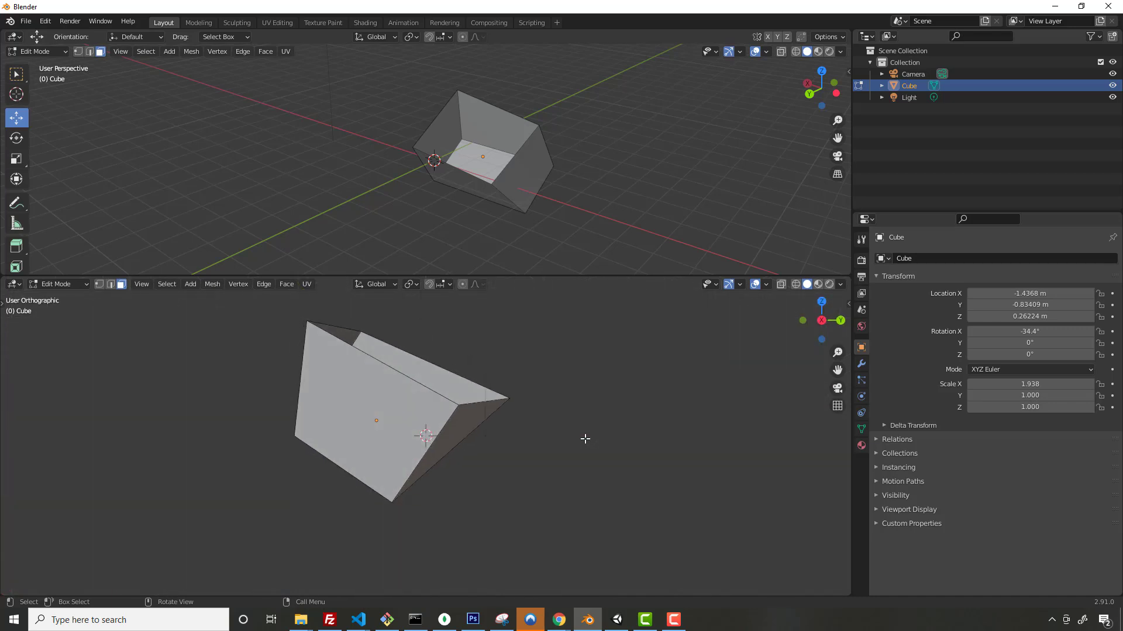
pyautogui.press('KP_3')
pyautogui.press('KP_8')
pyautogui.press('KP_2')
pyautogui.press('KP_8')
pyautogui.press('KP_8')
pyautogui.press('KP_5')
pyautogui.press('KP_8')
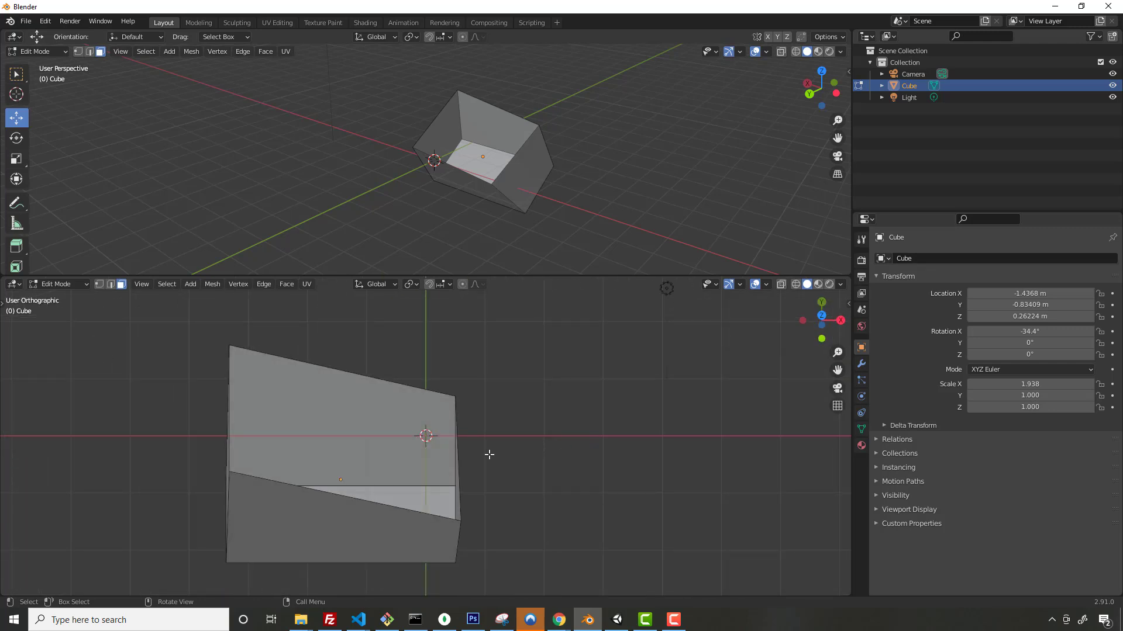
# Reposition the 3D cursor, then set the lower area's editor type back to Timeline.
pyautogui.click(15, 94)
pyautogui.moveTo(426, 435)
pyautogui.mouseDown()
pyautogui.moveTo(263, 421)
pyautogui.moveTo(291, 439)
pyautogui.moveTo(436, 452)
pyautogui.moveTo(425, 436)
pyautogui.mouseUp()
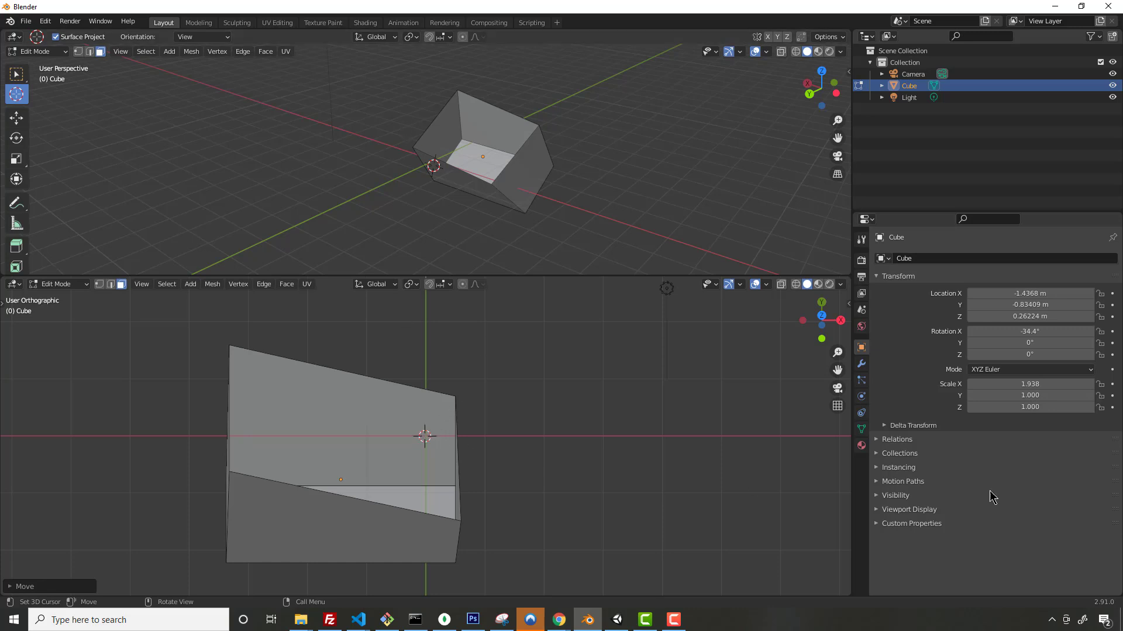
pyautogui.click(58, 284)
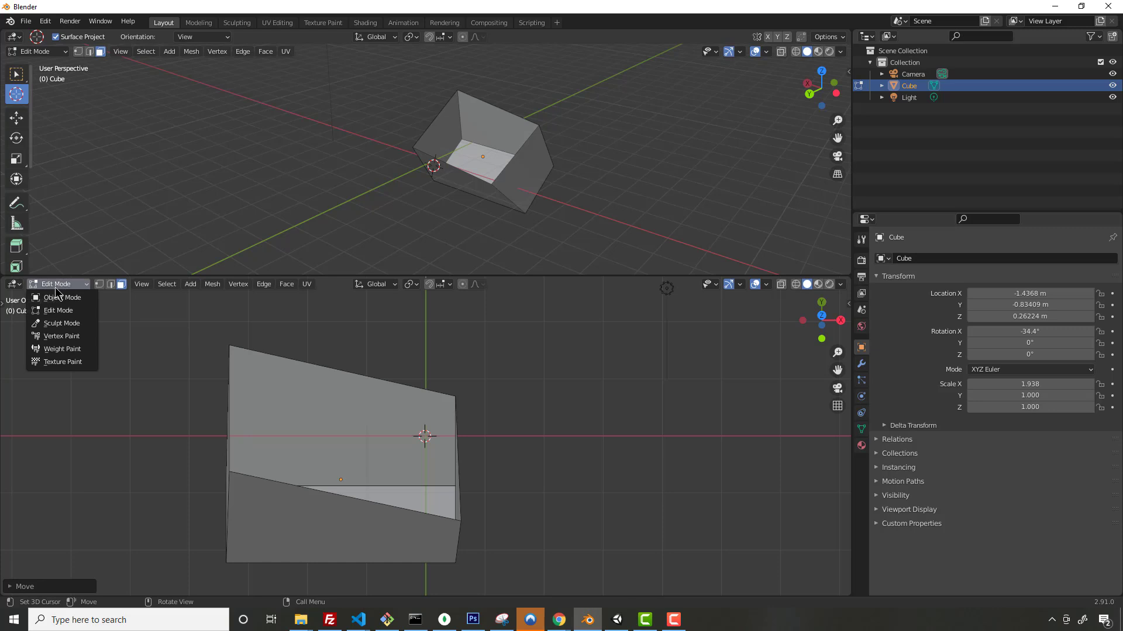
pyautogui.click(10, 286)
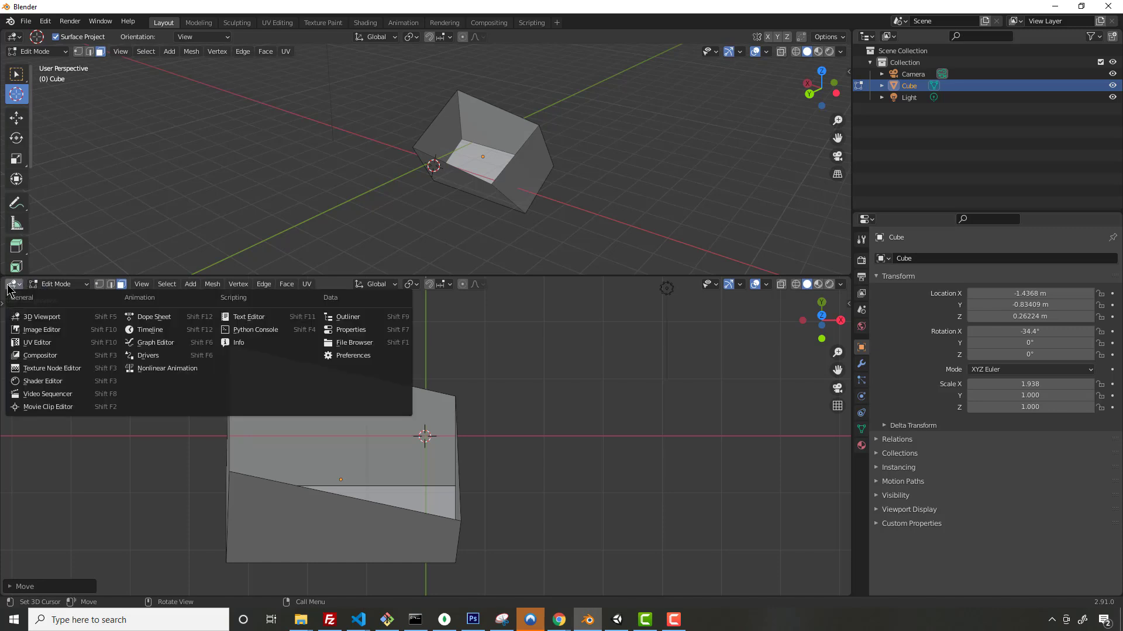
pyautogui.click(147, 331)
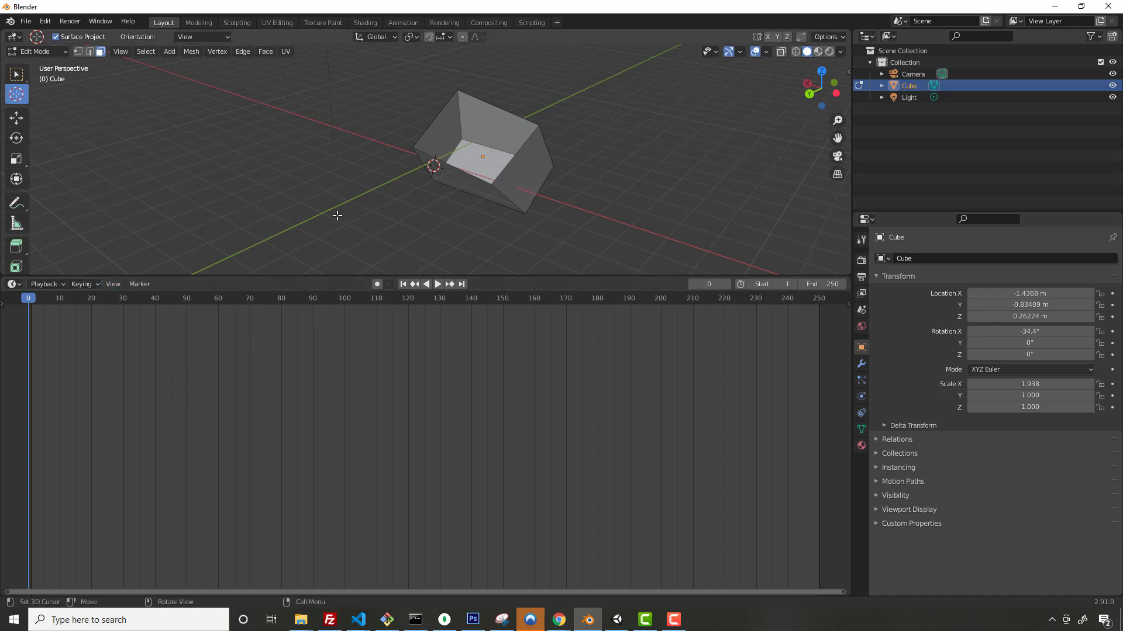
# Shrink the timeline, return to Object Mode with the Move tool, and enable Auto Keying.
pyautogui.moveTo(348, 276); pyautogui.dragTo(351, 363)
pyautogui.click(32, 51)
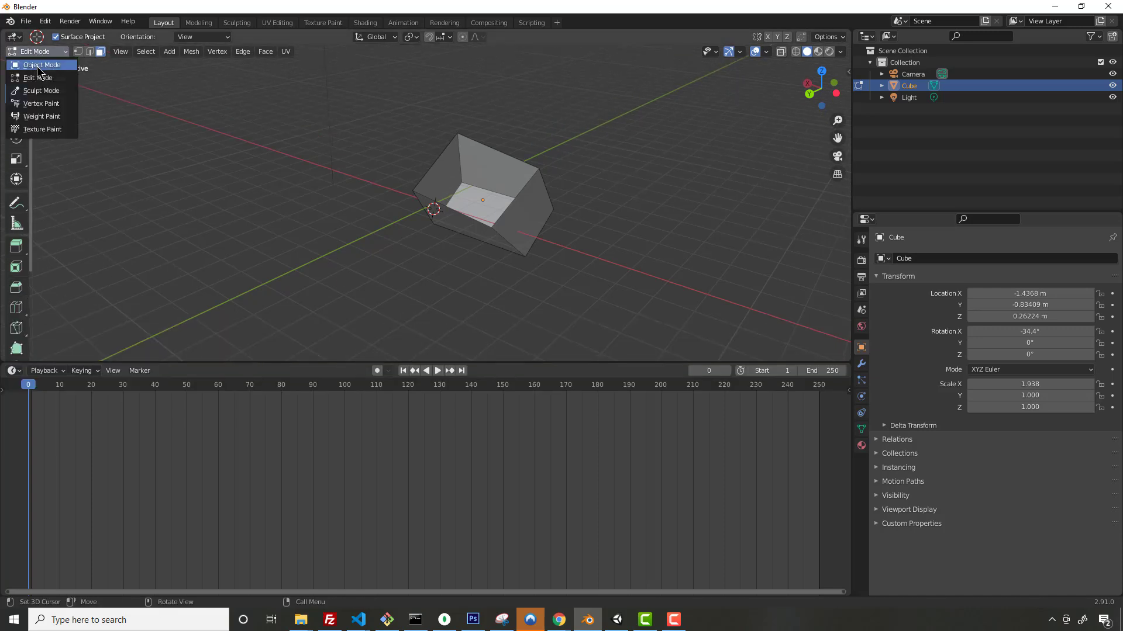
pyautogui.click(37, 66)
pyautogui.click(17, 118)
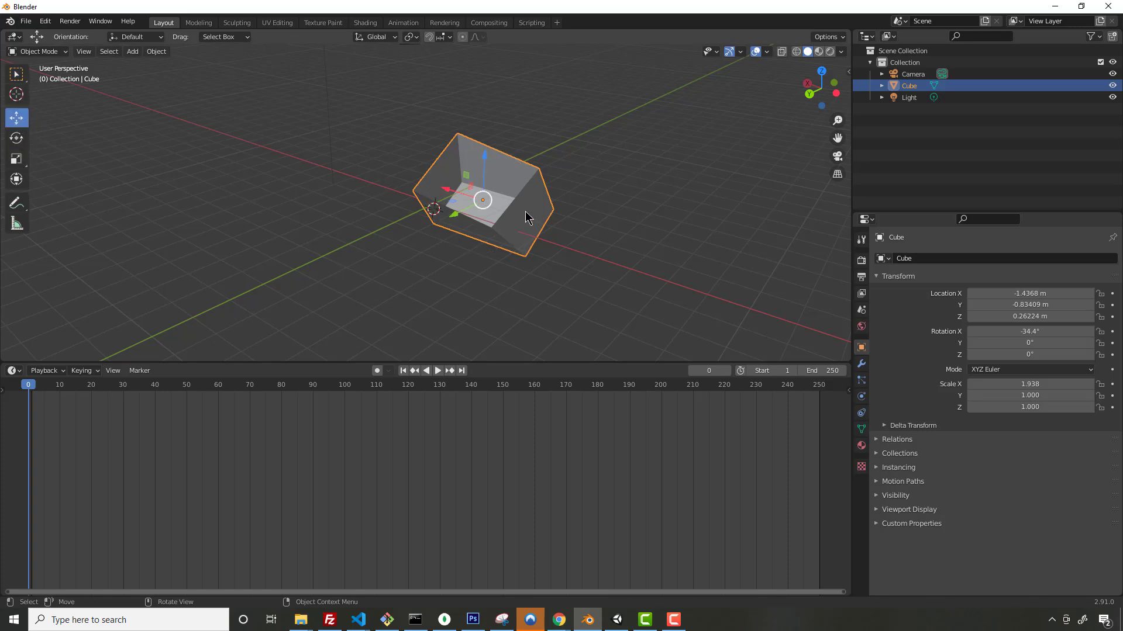
pyautogui.click(377, 372)
pyautogui.rightClick(30, 390)
# Key the box at frames 10, 20, 30: X 1.5014 m, Y 2.2694 m, X 4.6321 m.
pyautogui.click(60, 391)
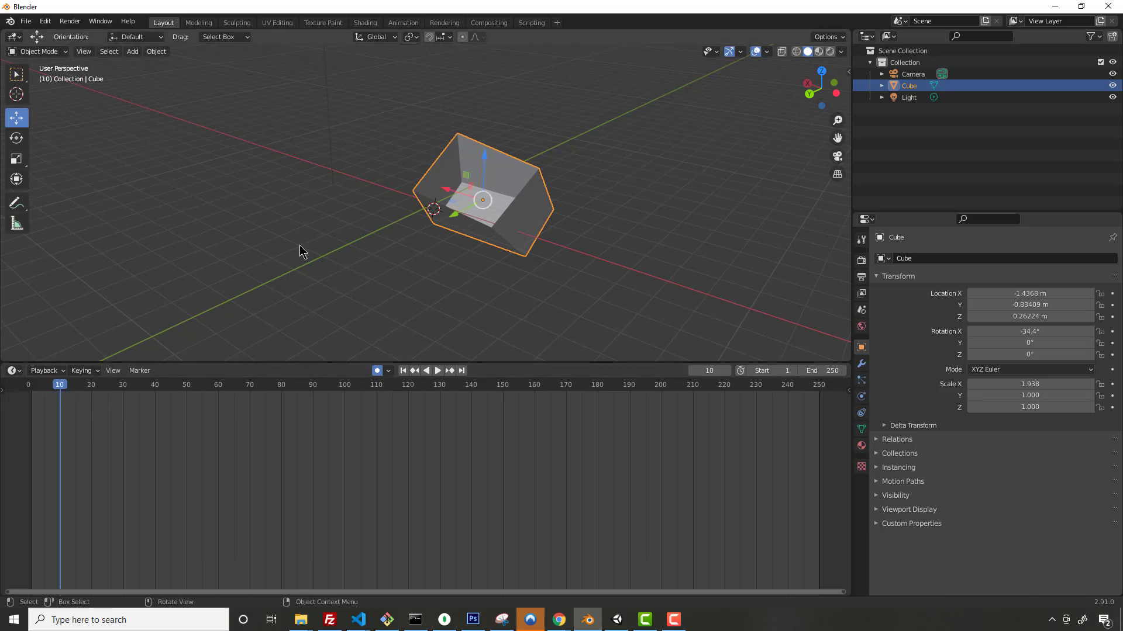
pyautogui.press('space')
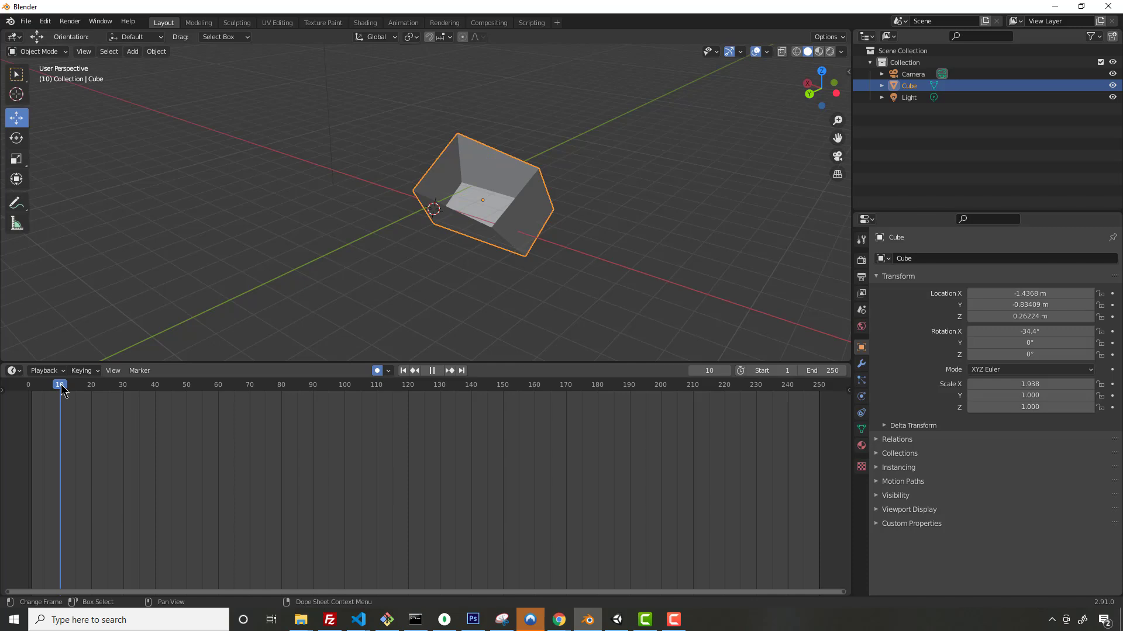
pyautogui.moveTo(62, 390)
pyautogui.mouseDown()
pyautogui.moveTo(91, 391)
pyautogui.moveTo(53, 394)
pyautogui.moveTo(63, 400)
pyautogui.mouseUp()
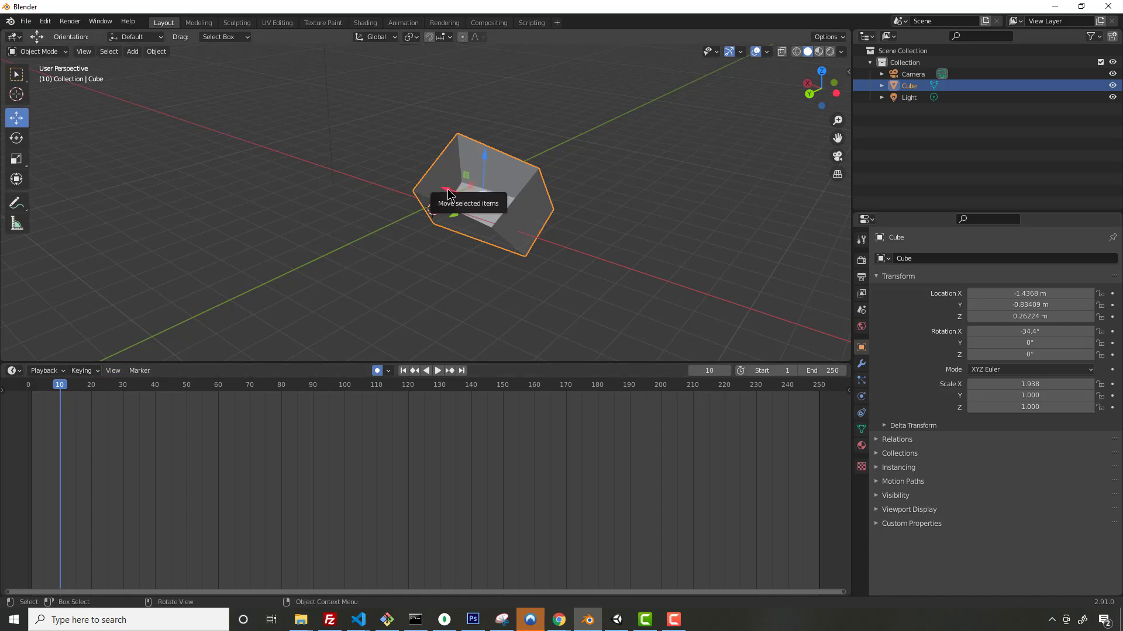
pyautogui.moveTo(445, 193); pyautogui.dragTo(379, 175)
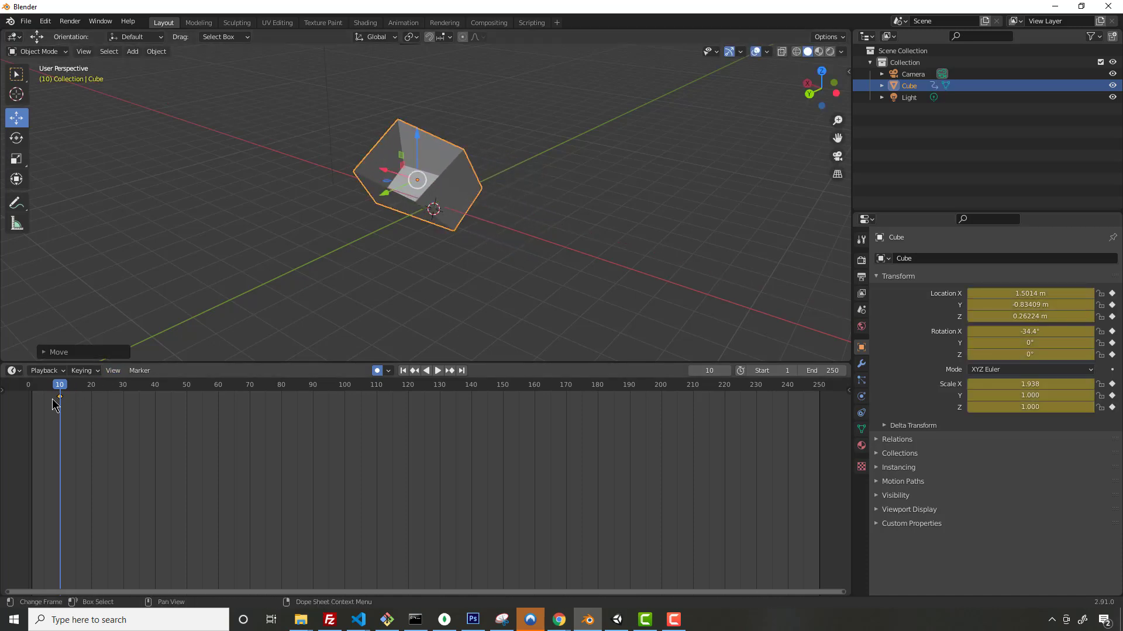
pyautogui.click(92, 393)
pyautogui.moveTo(386, 199); pyautogui.dragTo(325, 227)
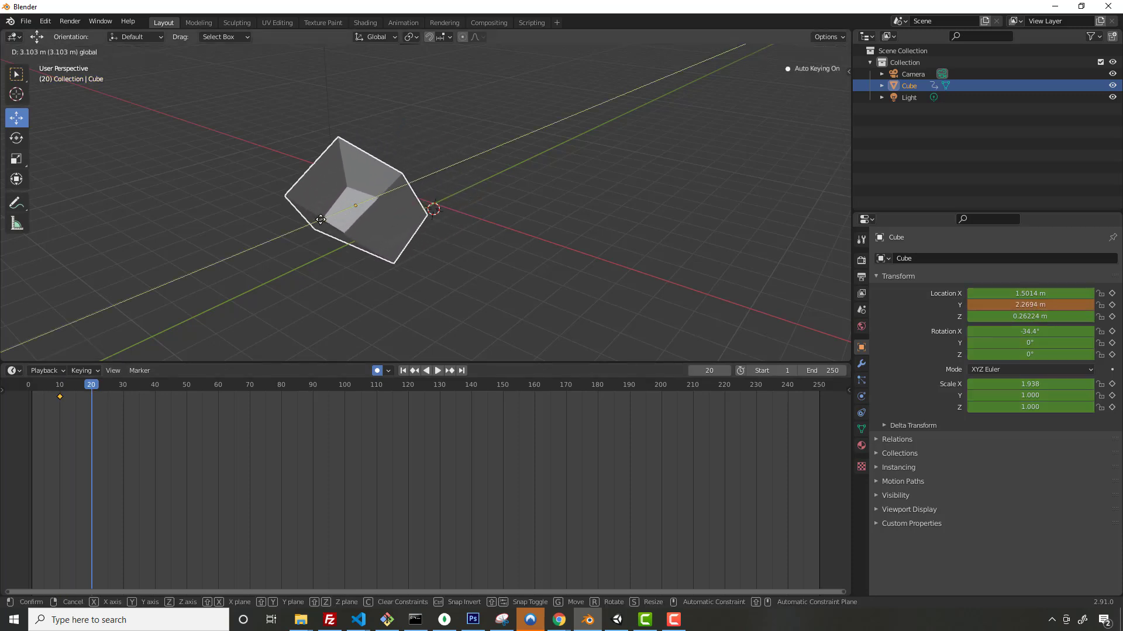
pyautogui.click(124, 388)
pyautogui.moveTo(328, 199); pyautogui.dragTo(272, 208)
# Raise the box to Z 1.8804 m at frame 40, move it along Y at 60, then scrub back.
pyautogui.click(155, 386)
pyautogui.moveTo(289, 158)
pyautogui.mouseDown()
pyautogui.moveTo(291, 114)
pyautogui.moveTo(294, 158)
pyautogui.mouseUp()
pyautogui.click(193, 388)
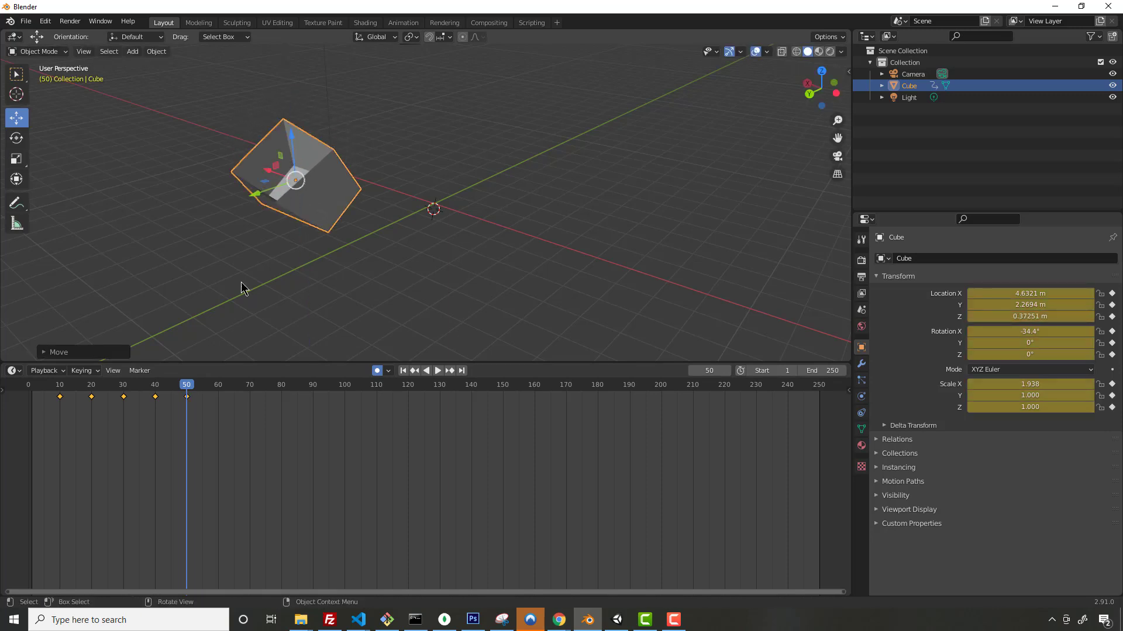
pyautogui.click(218, 390)
pyautogui.moveTo(264, 199); pyautogui.dragTo(365, 187)
pyautogui.click(265, 390)
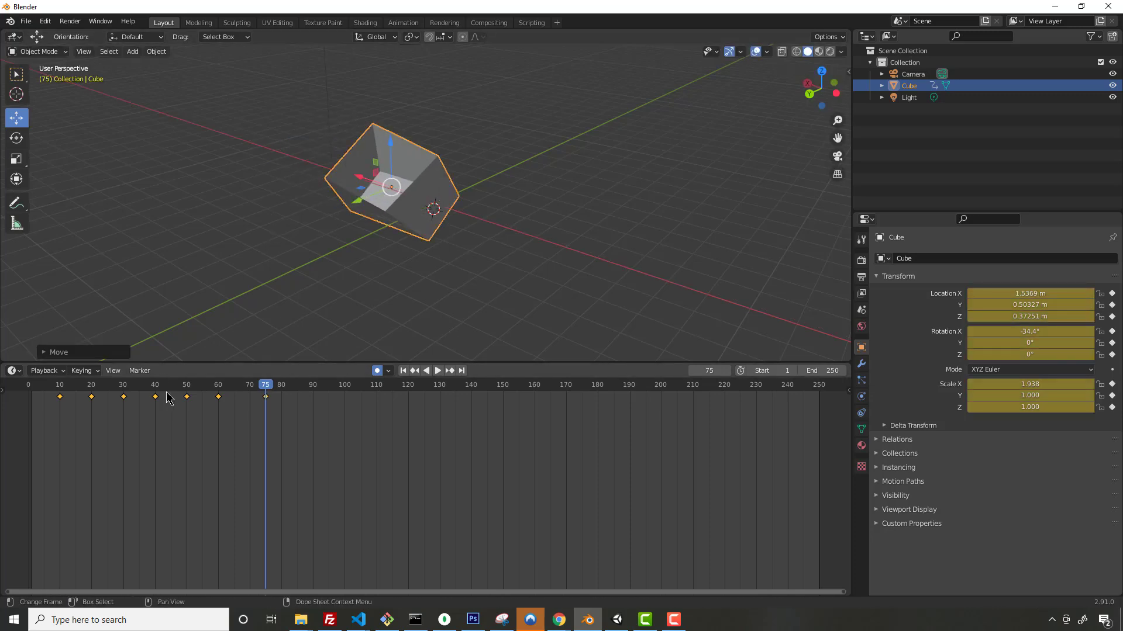
pyautogui.moveTo(265, 392); pyautogui.dragTo(30, 399)
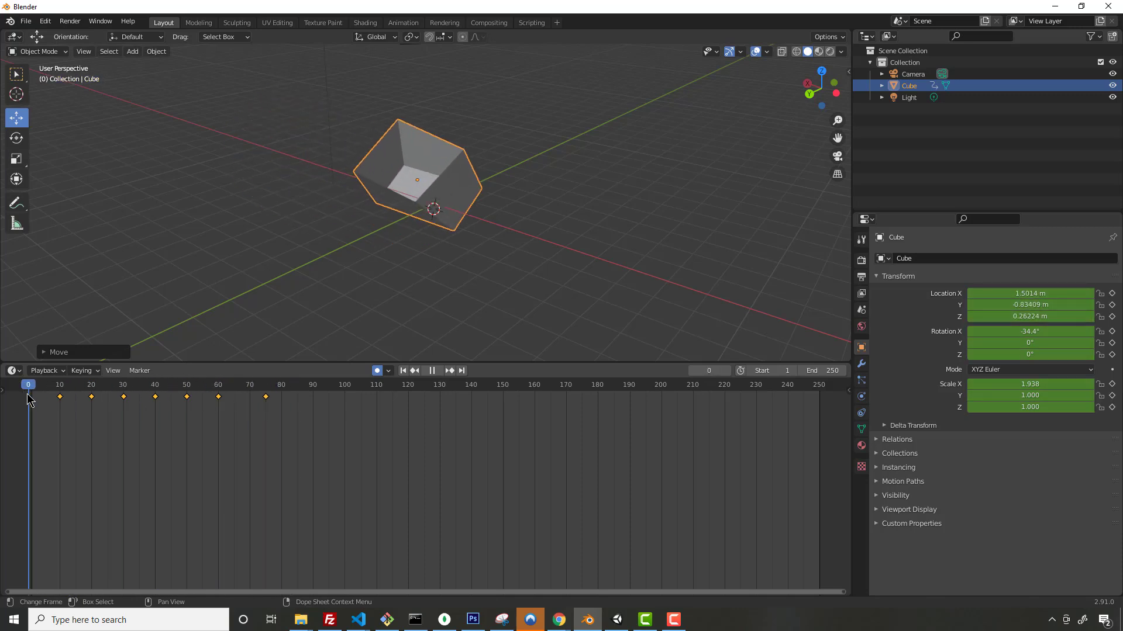
# Play back the animation, set the End frame to 78, and scrub to frame 75.
pyautogui.click(436, 371)
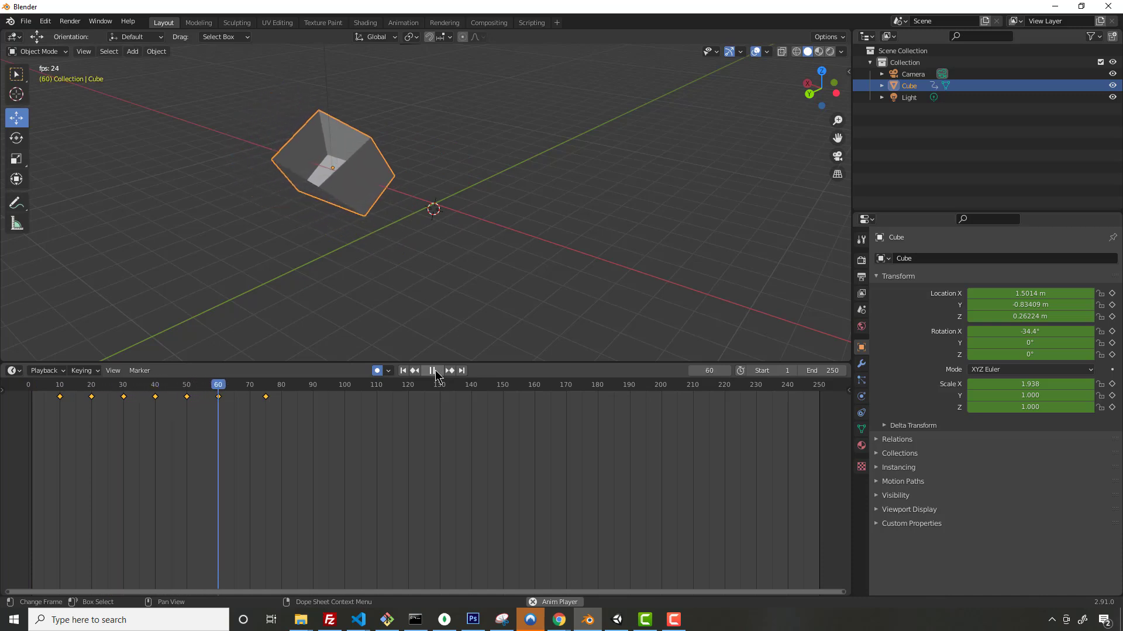
pyautogui.click(433, 371)
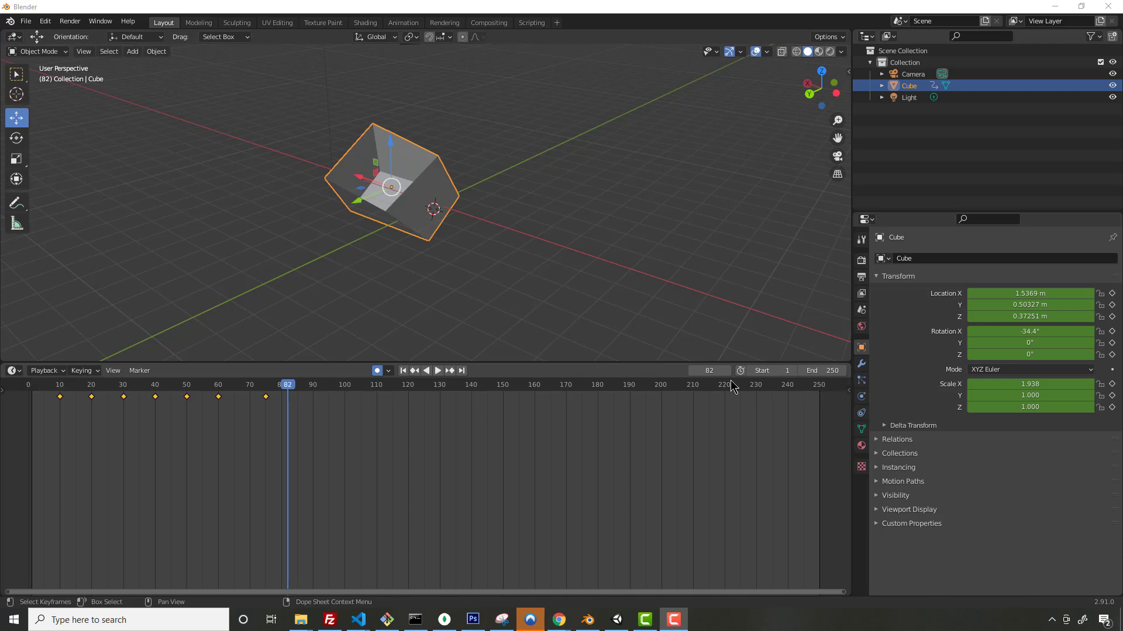
pyautogui.press('space')
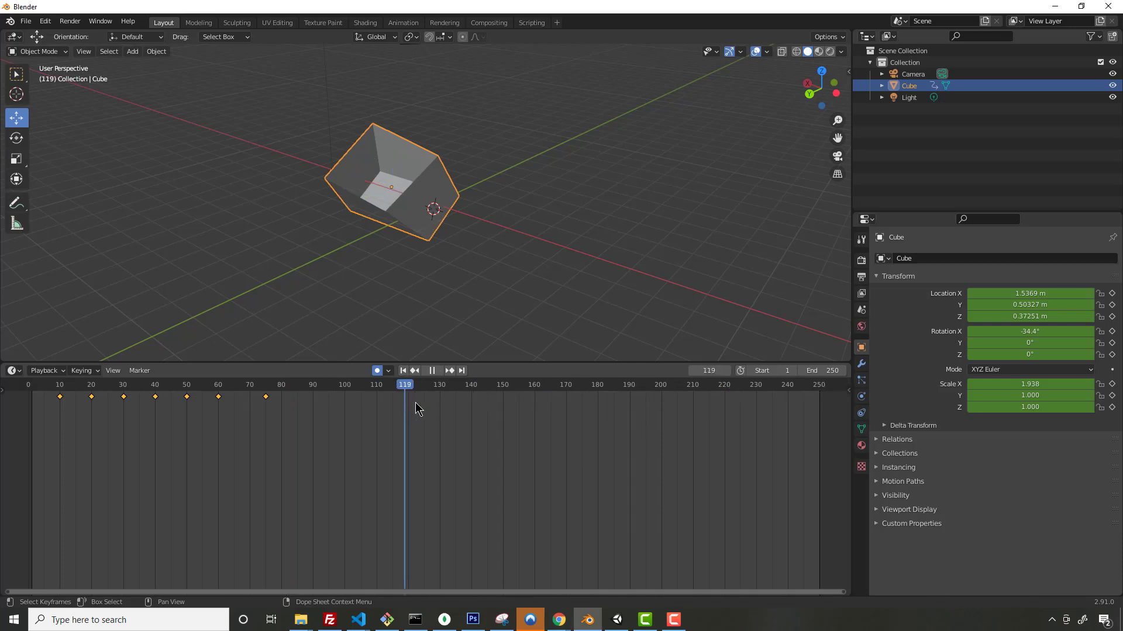
pyautogui.press('space')
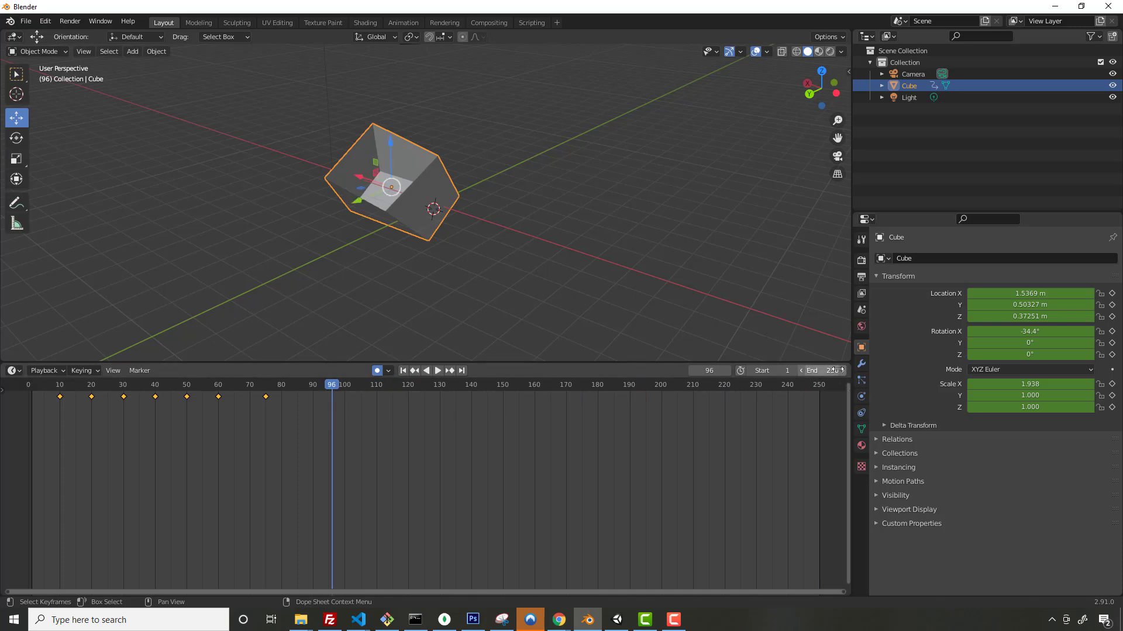
pyautogui.moveTo(831, 370); pyautogui.dragTo(727, 371)
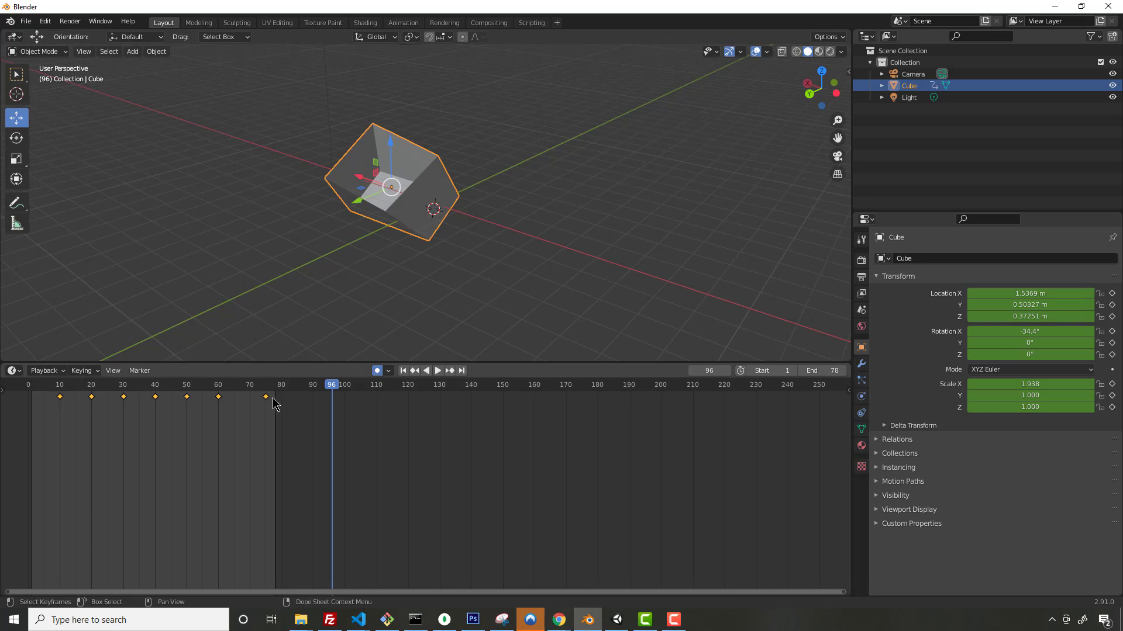
pyautogui.moveTo(249, 390)
pyautogui.mouseDown()
pyautogui.moveTo(29, 388)
pyautogui.moveTo(267, 393)
pyautogui.mouseUp()
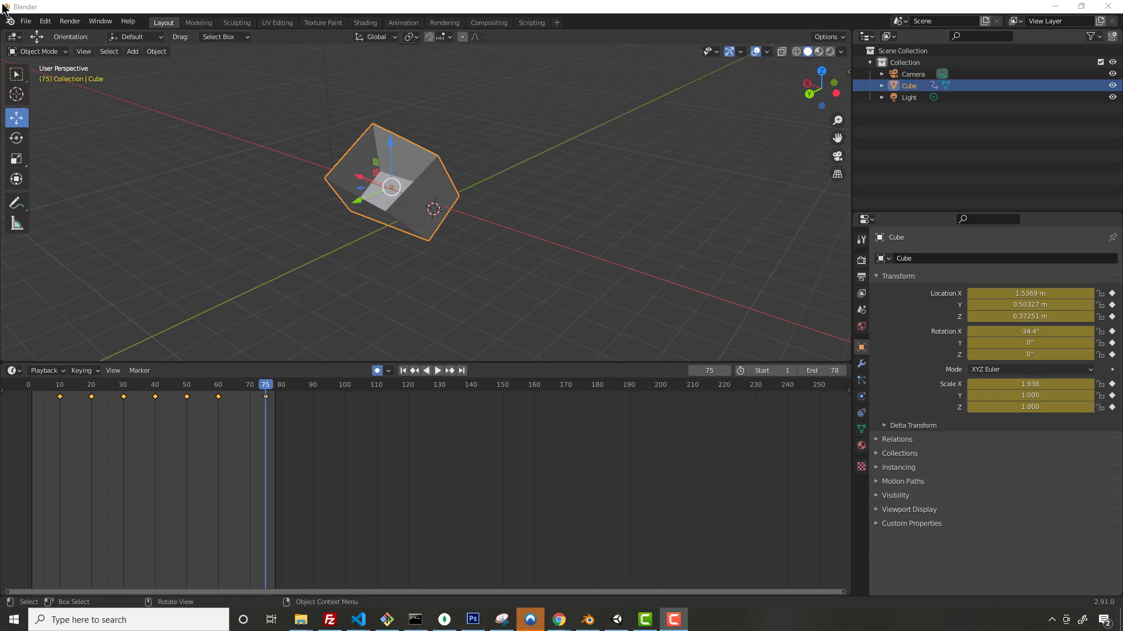
# Export the scene to FBX as dumpster.fbx in Unity's Assets folder, then switch to Unity.
pyautogui.click(26, 22)
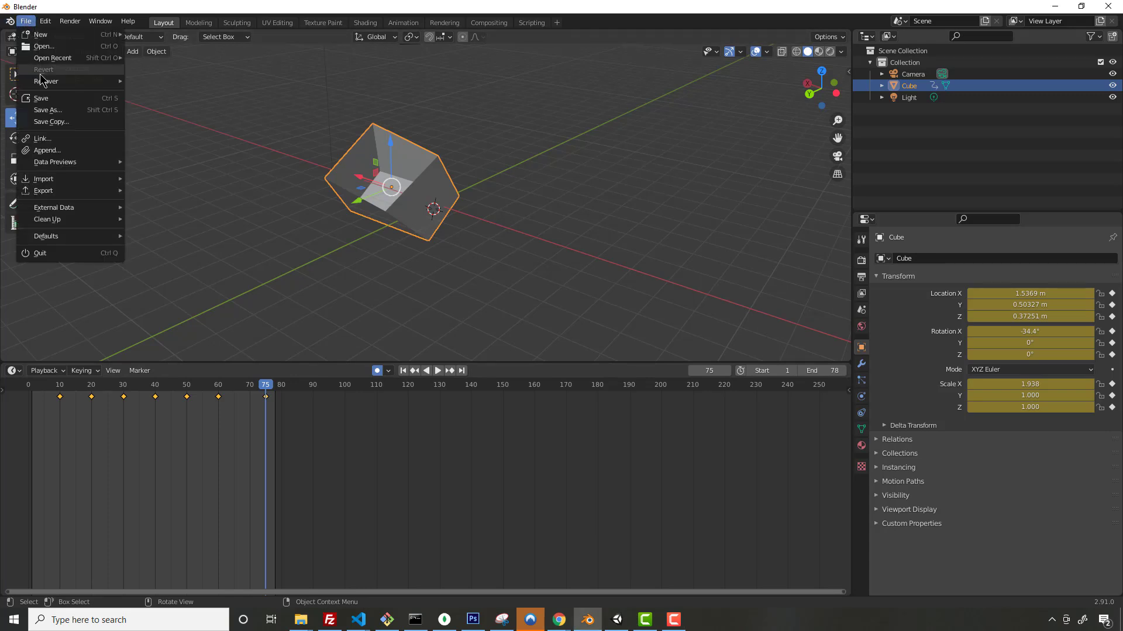
pyautogui.moveTo(75, 191)
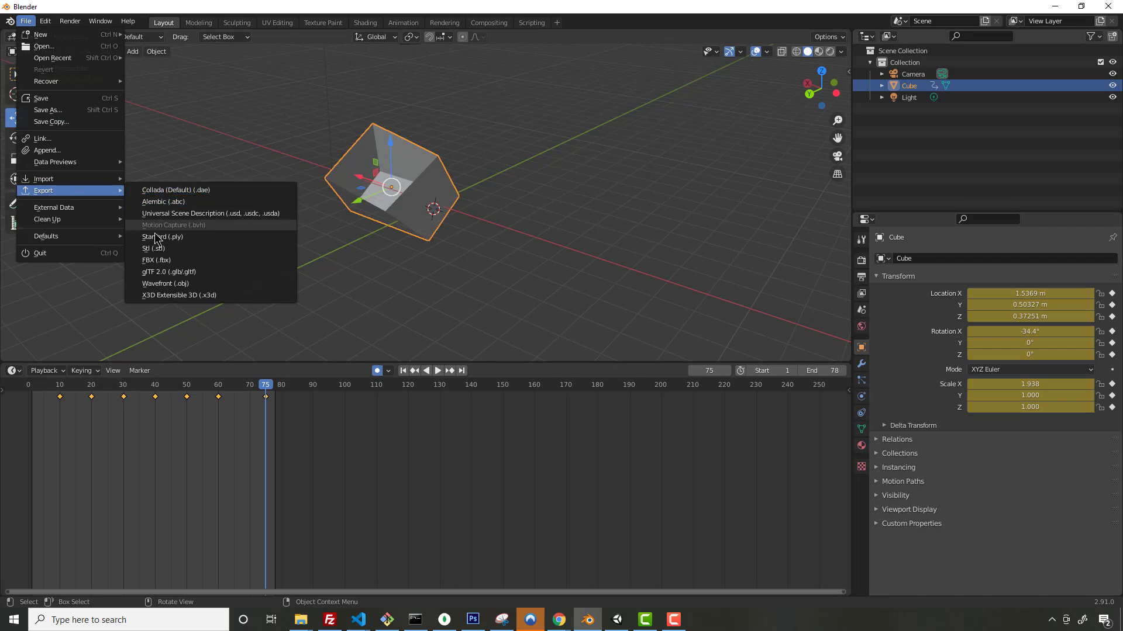
pyautogui.click(159, 260)
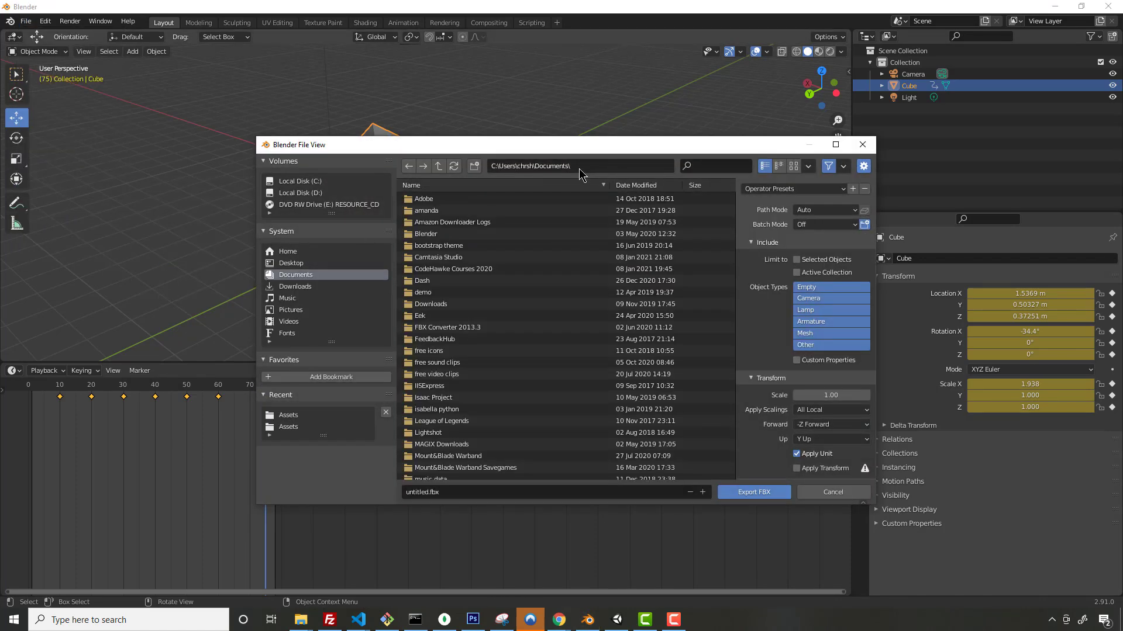
pyautogui.click(289, 415)
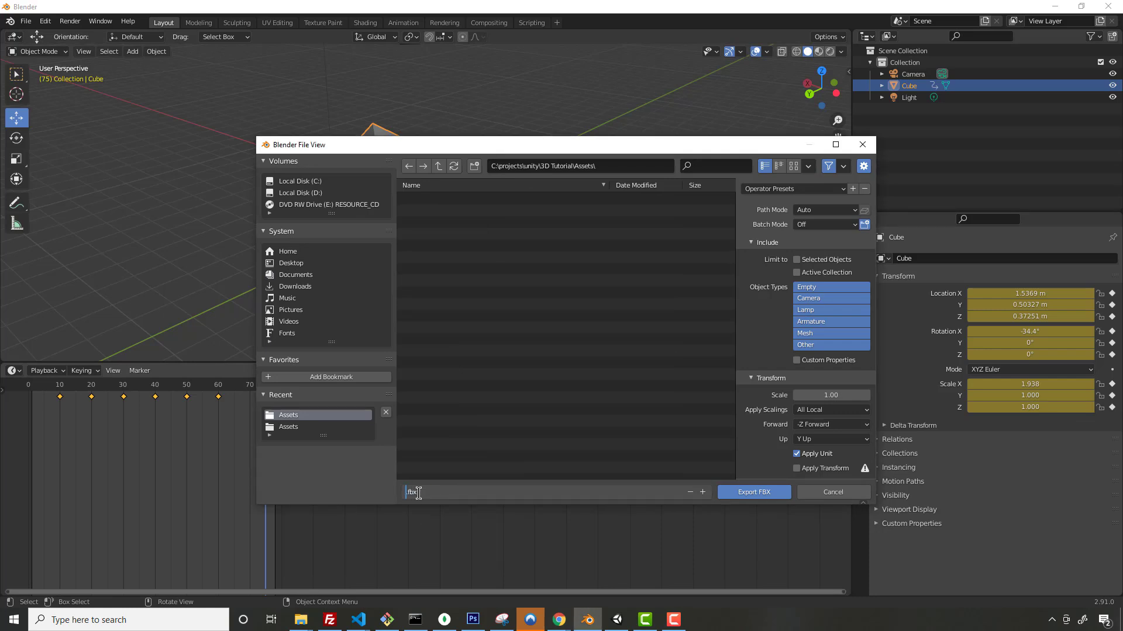
pyautogui.press('Return')
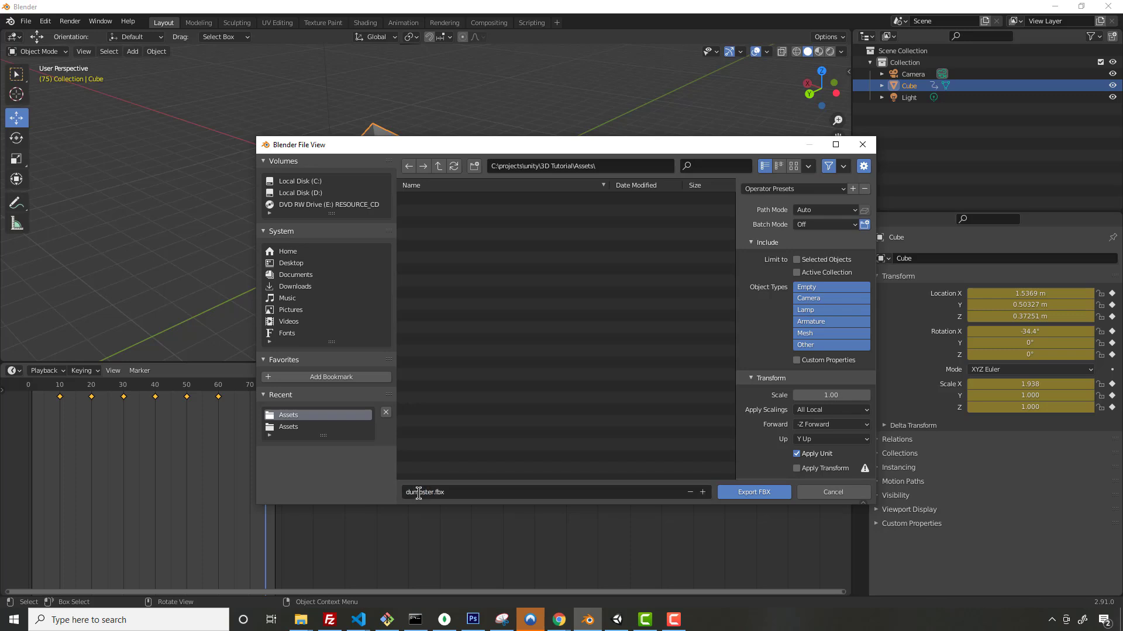
pyautogui.click(745, 494)
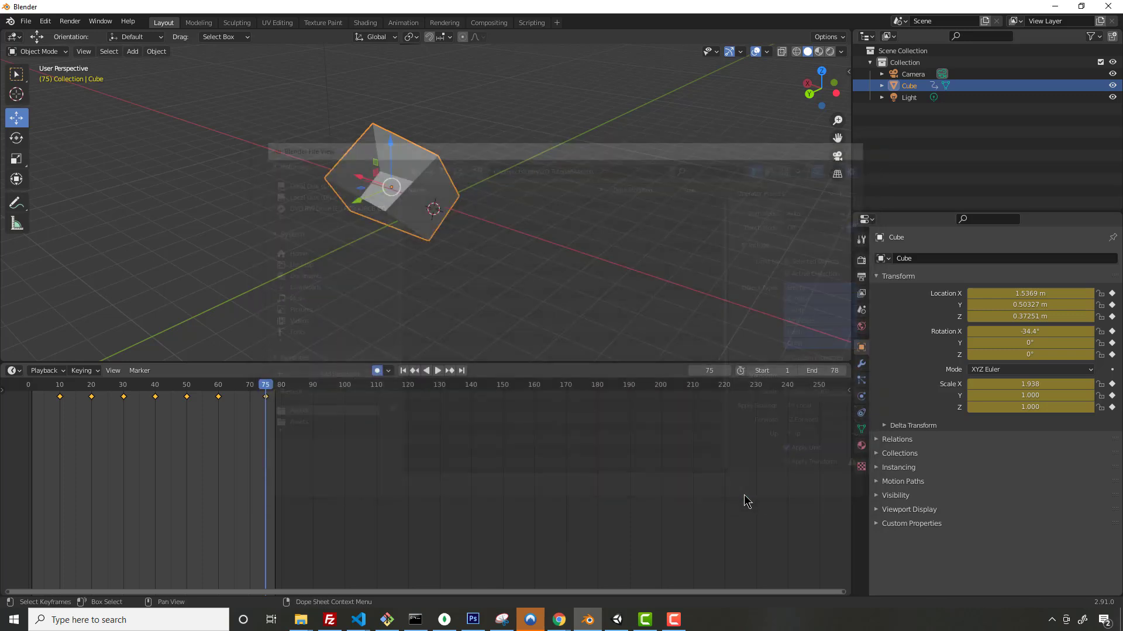
pyautogui.hotkey('alt', 'Tab')
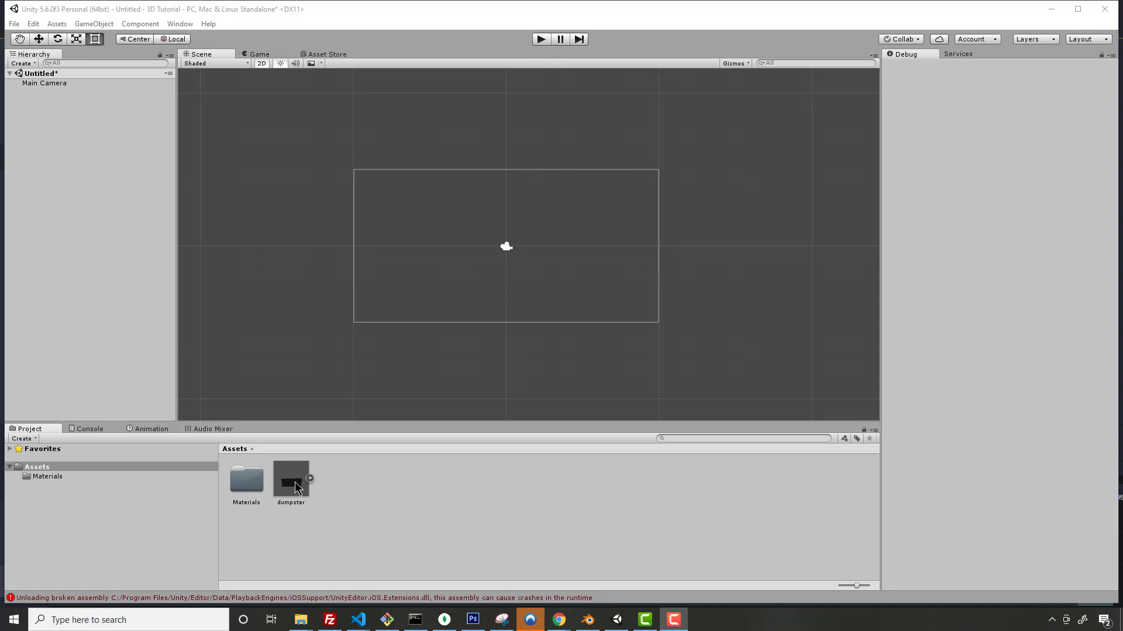
# Expand the dumpster model and preview its animation clip in an enlarged Inspector preview.
pyautogui.click(309, 479)
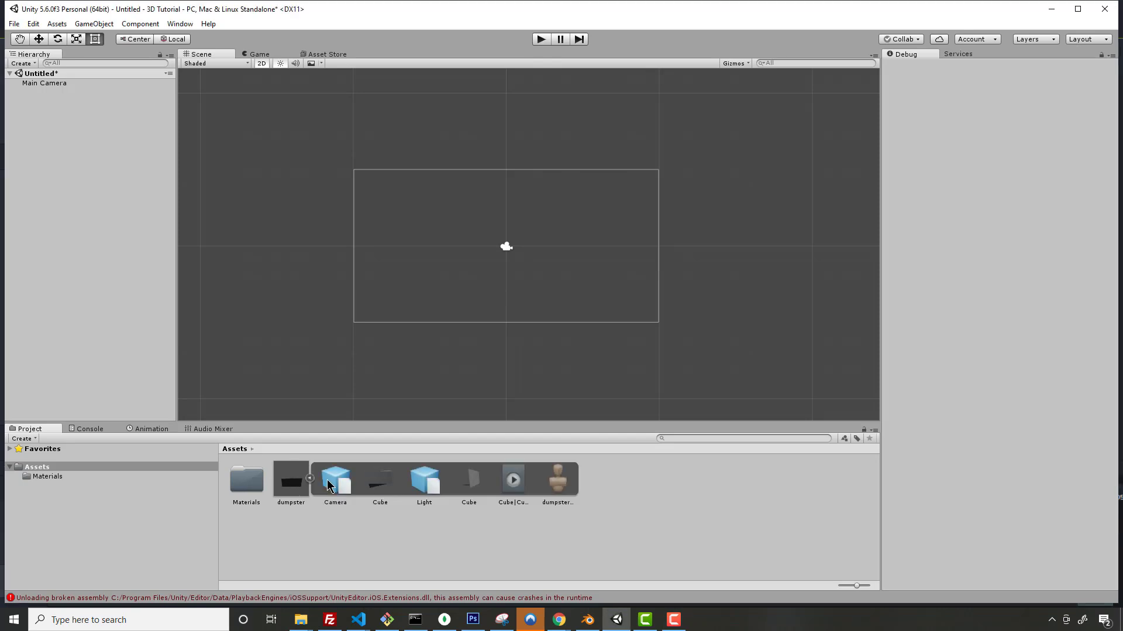
pyautogui.click(289, 483)
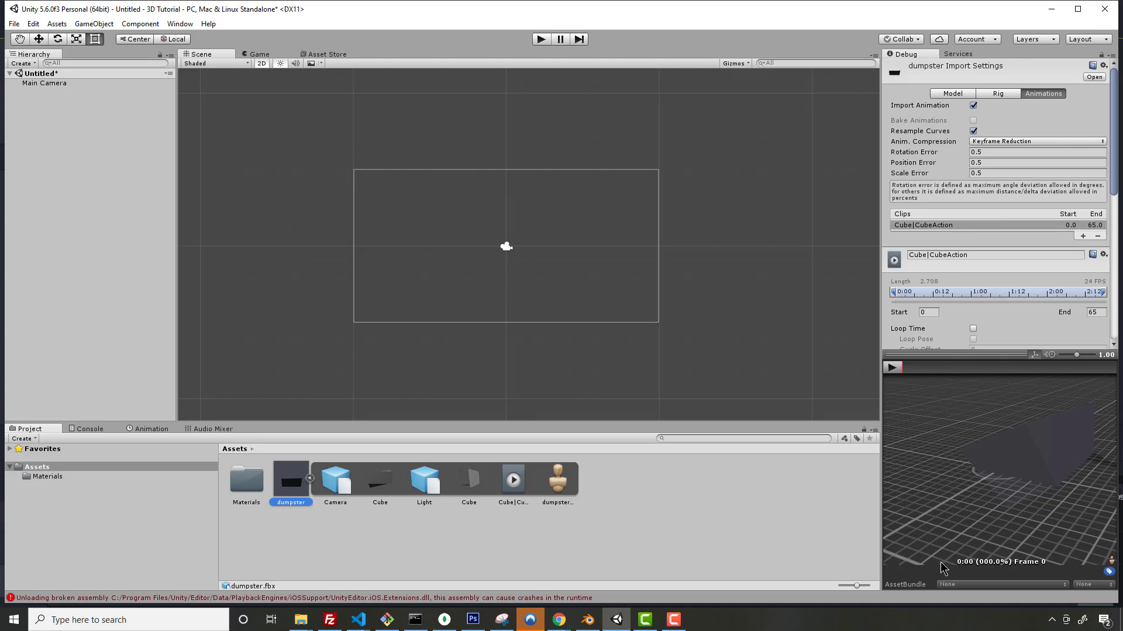
pyautogui.click(889, 368)
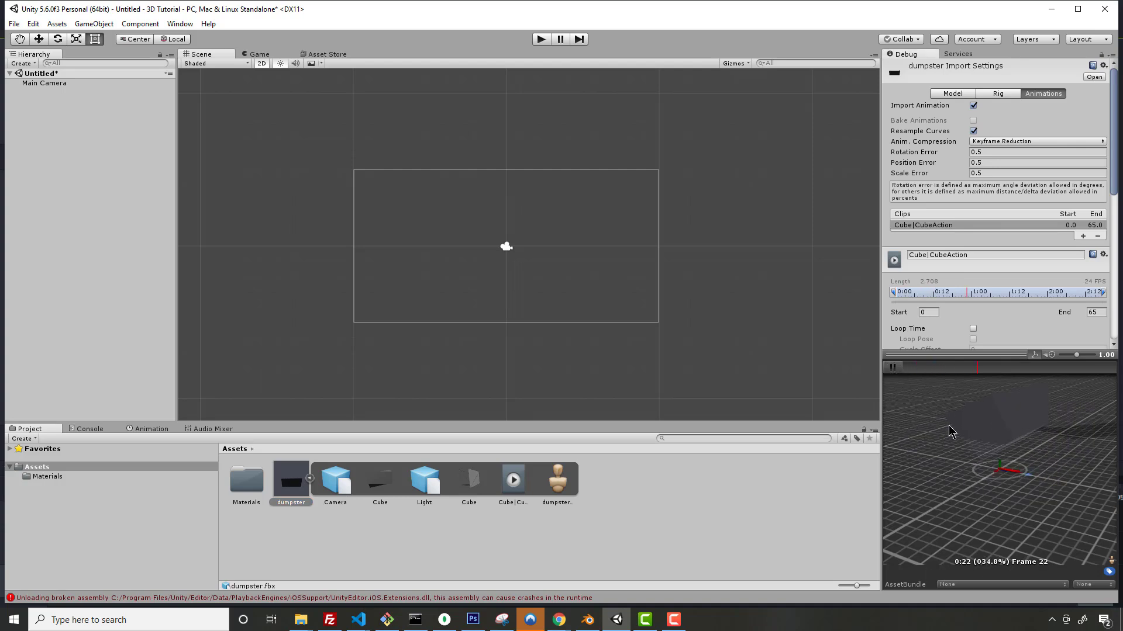
pyautogui.moveTo(881, 380); pyautogui.dragTo(566, 380)
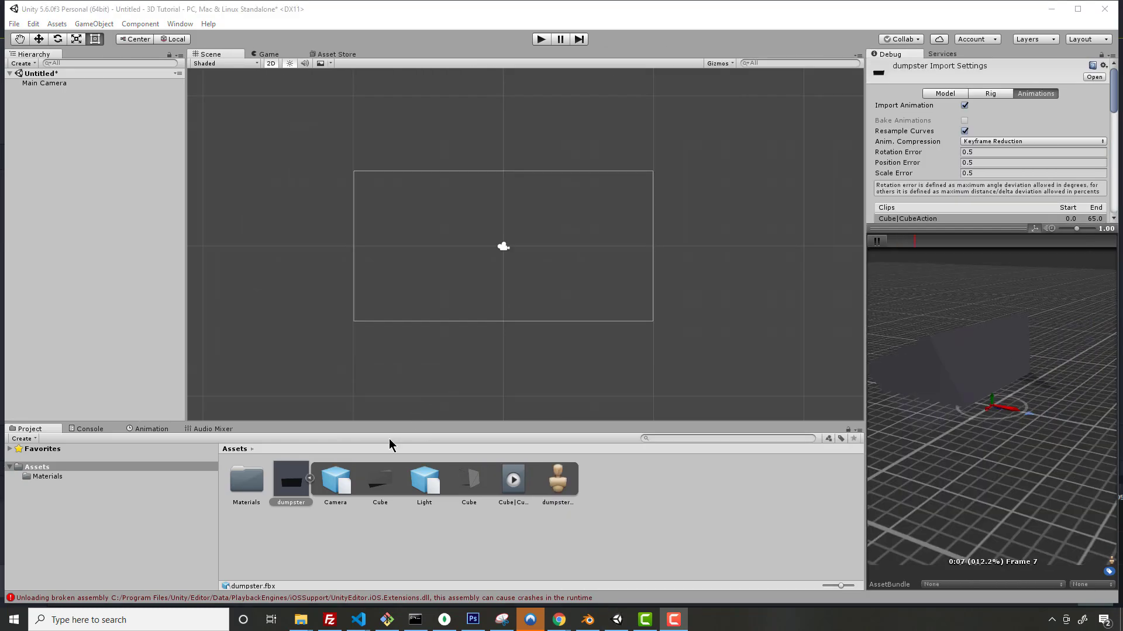
# Drag the dumpster into the Hierarchy and briefly run the scene to test it.
pyautogui.moveTo(291, 483); pyautogui.dragTo(115, 142)
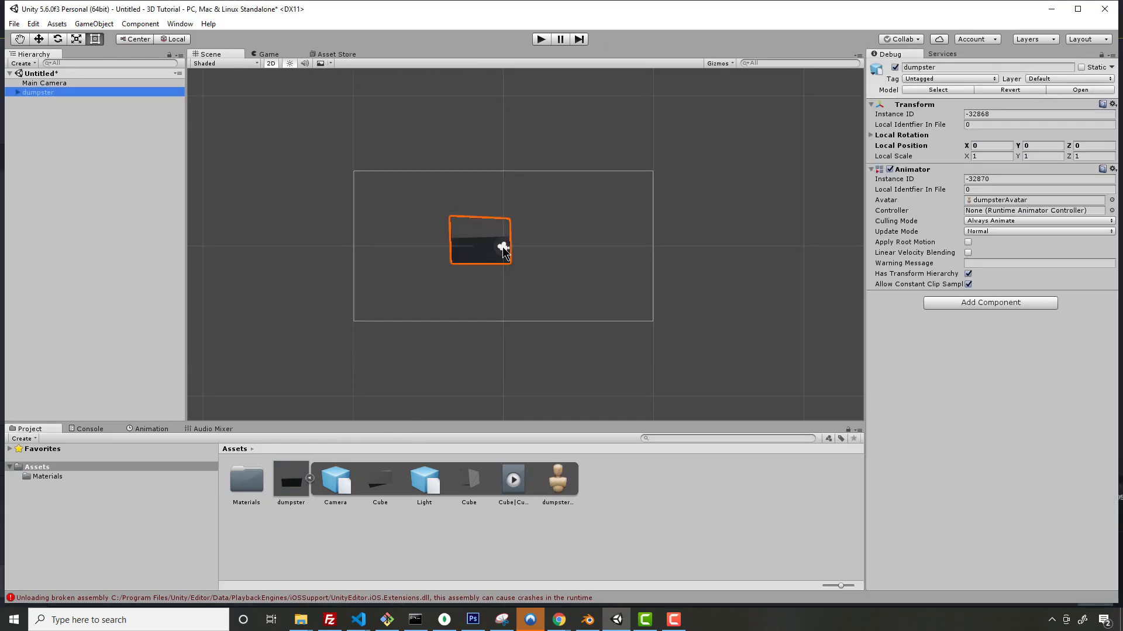
pyautogui.click(541, 39)
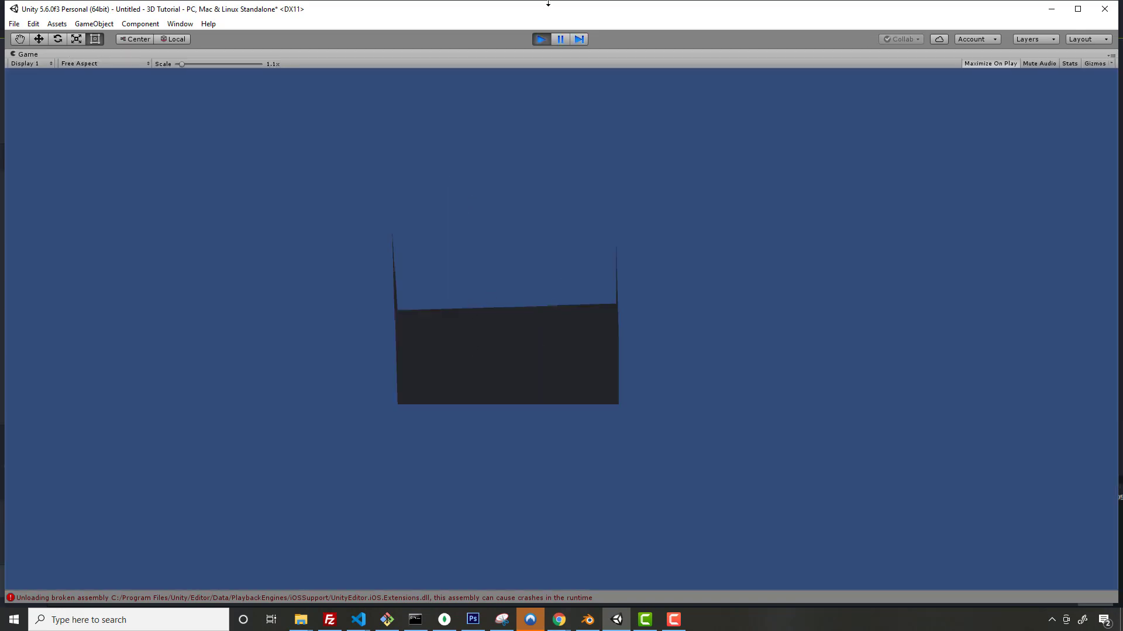
pyautogui.click(548, 39)
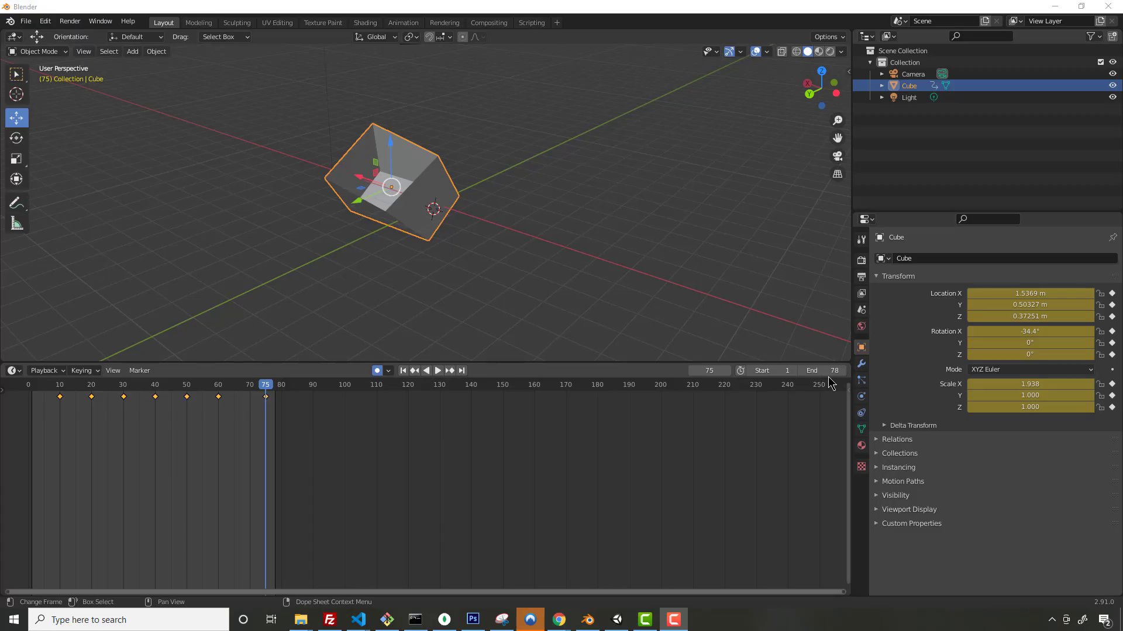
# Extend the animation end to frame 139, add Suzanne on the cube and keyframe her position.
pyautogui.moveTo(823, 370); pyautogui.dragTo(845, 370)
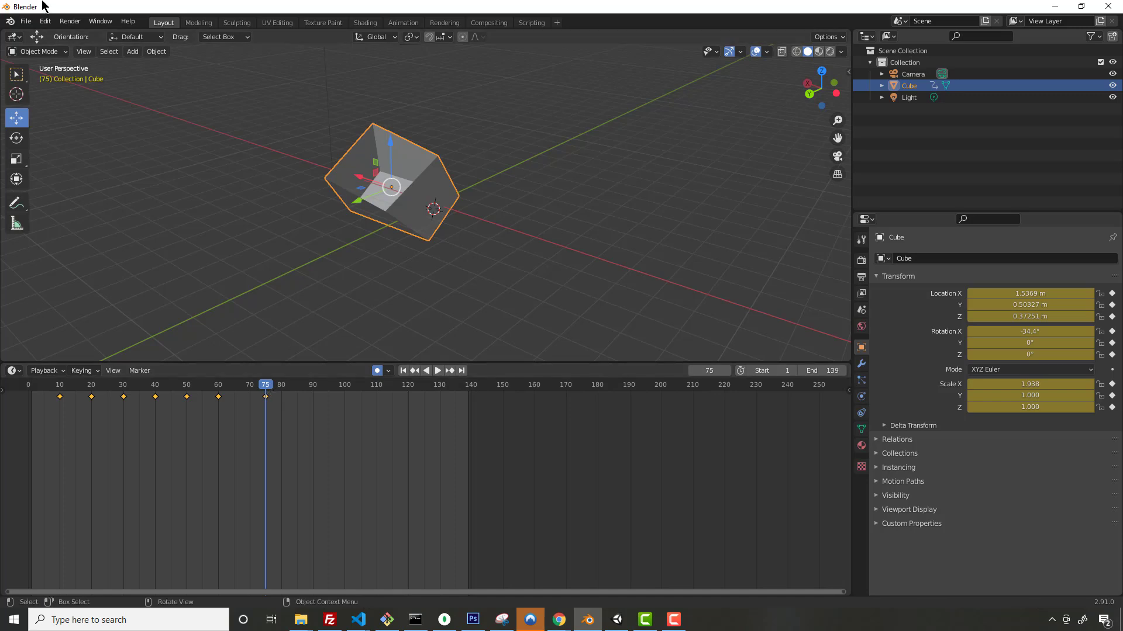
pyautogui.click(133, 52)
pyautogui.moveTo(170, 72)
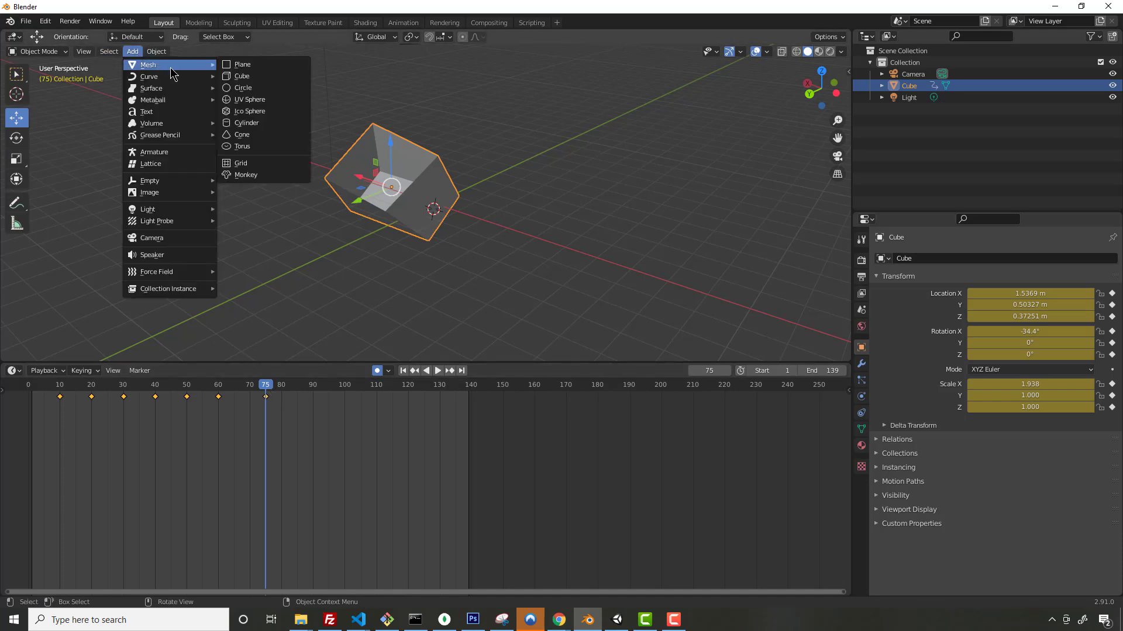
pyautogui.click(250, 176)
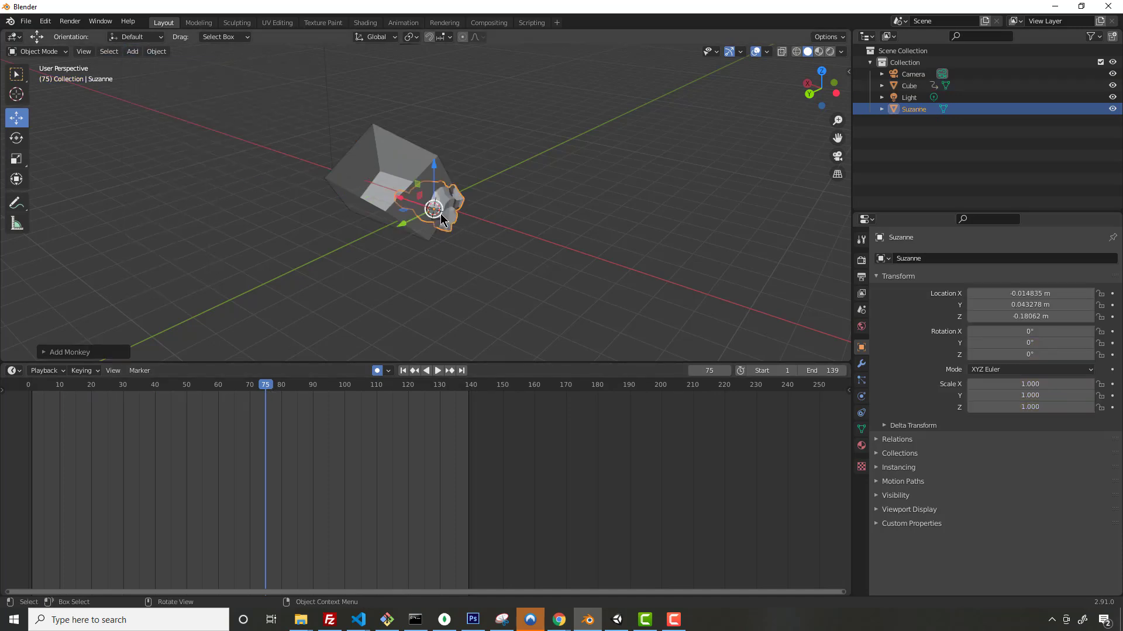
pyautogui.press('g')
pyautogui.click(327, 158)
pyautogui.press('i')
pyautogui.moveTo(327, 158); pyautogui.dragTo(471, 146, button='middle')
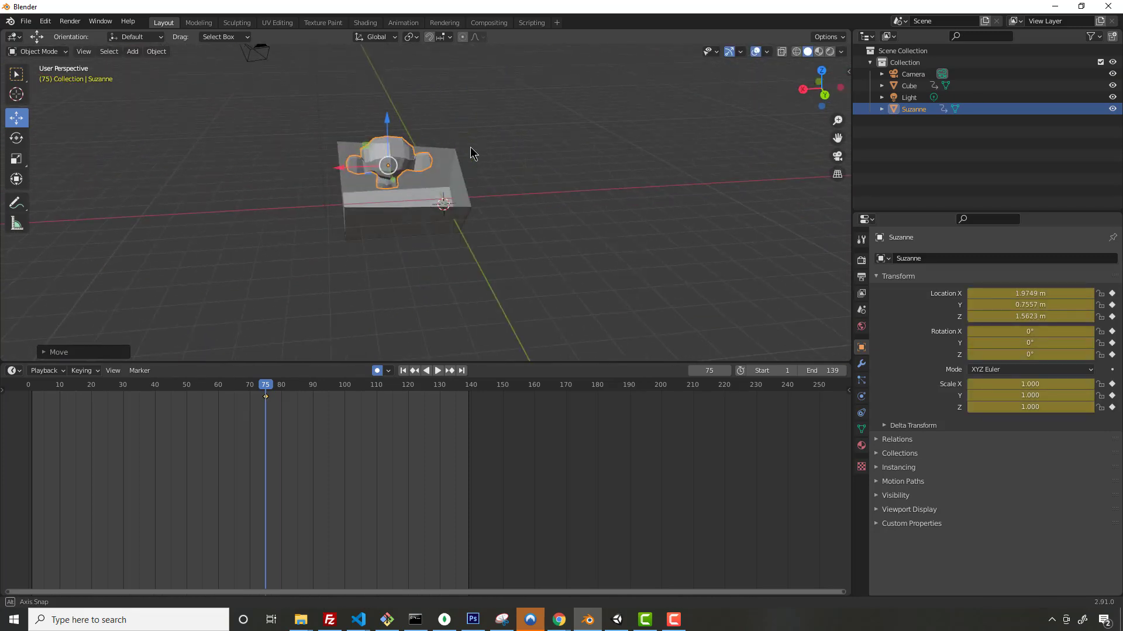
# Rotate Suzanne to 173° around Z inside the box at frame 75.
pyautogui.click(17, 94)
pyautogui.click(17, 143)
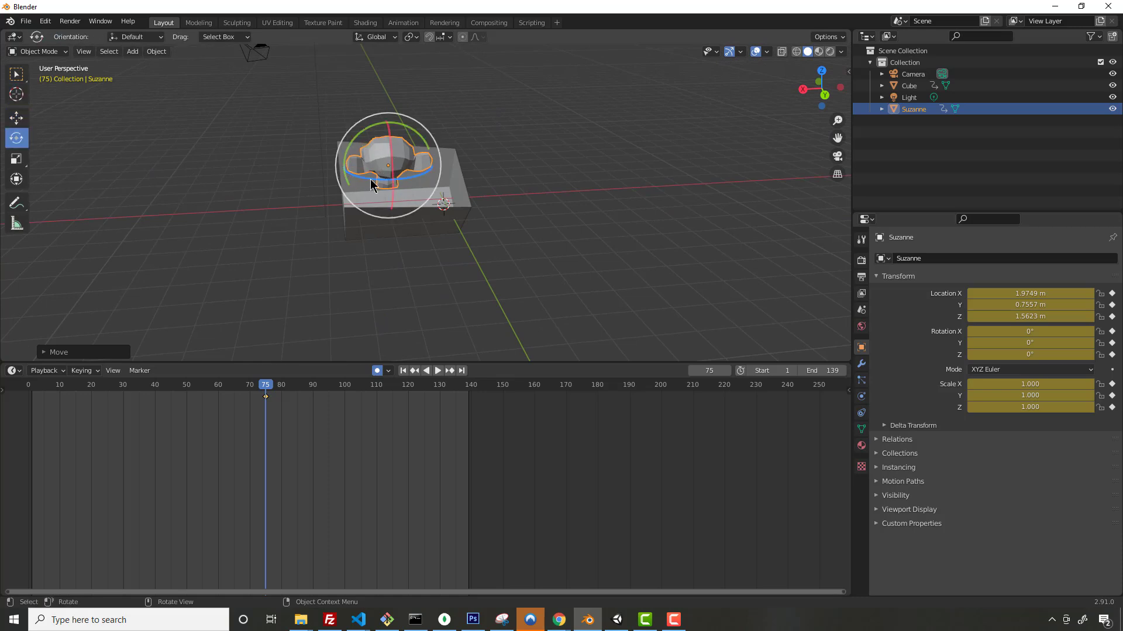
pyautogui.moveTo(431, 165); pyautogui.dragTo(466, 172)
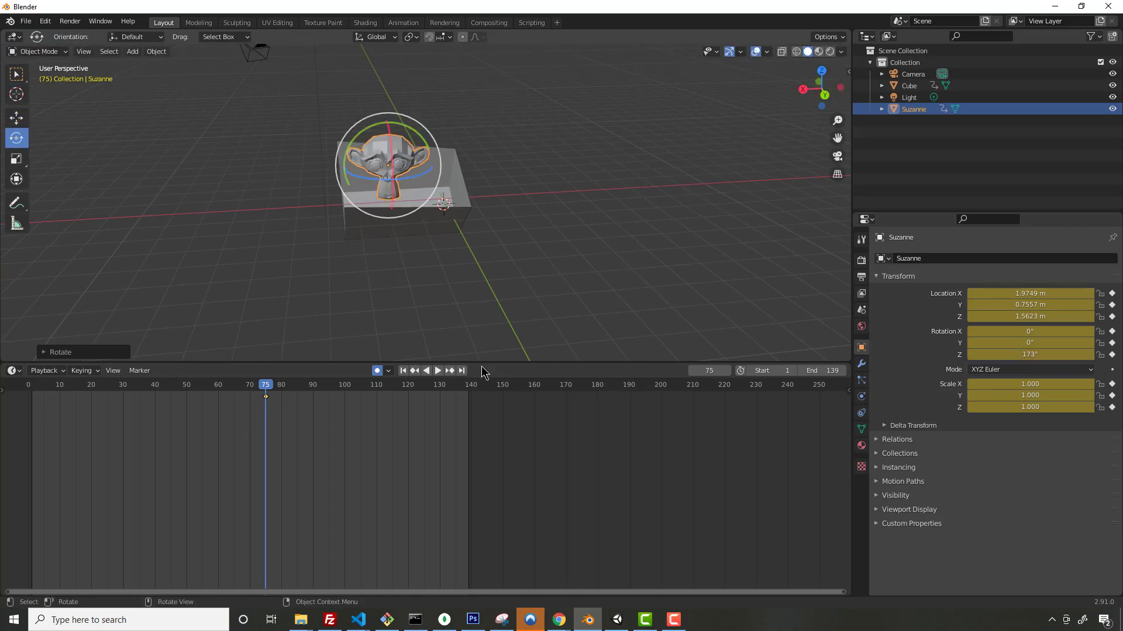
pyautogui.scroll(3, 335, 214)
pyautogui.moveTo(335, 214); pyautogui.dragTo(251, 196, button='middle')
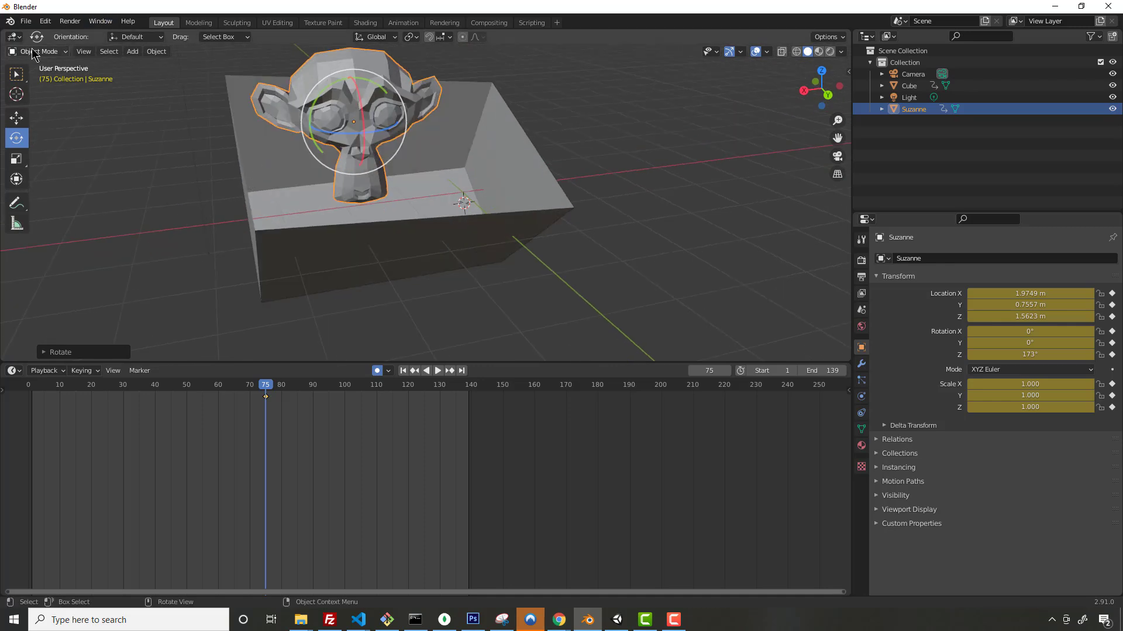
# Apply Object > Quick Effects > Quick Explode to Suzanne.
pyautogui.click(156, 53)
pyautogui.moveTo(210, 344)
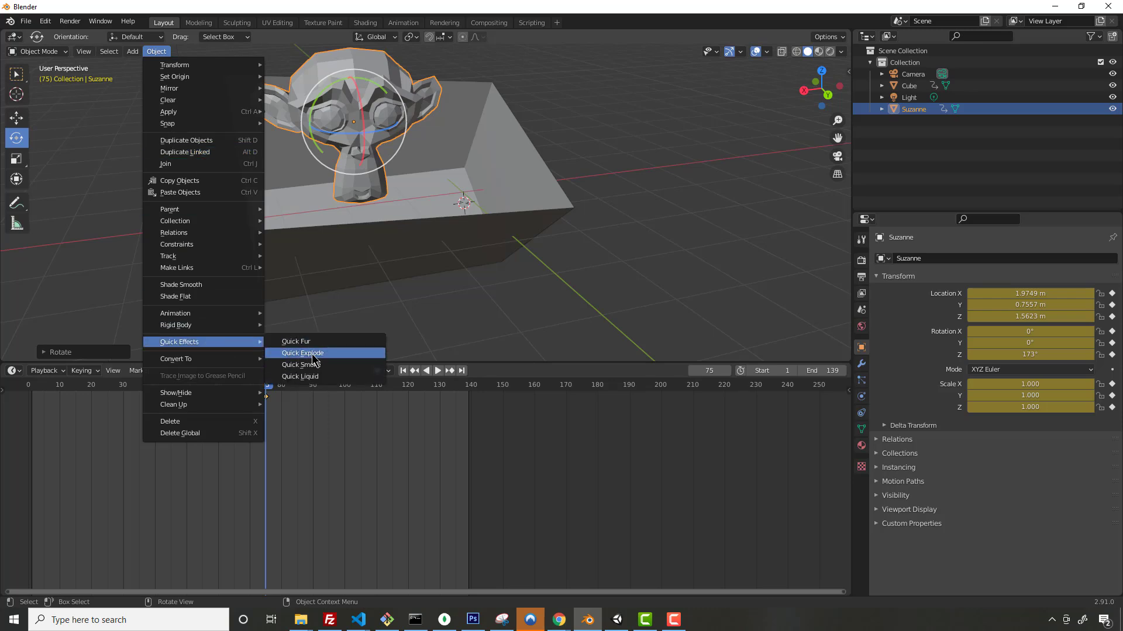
pyautogui.click(310, 354)
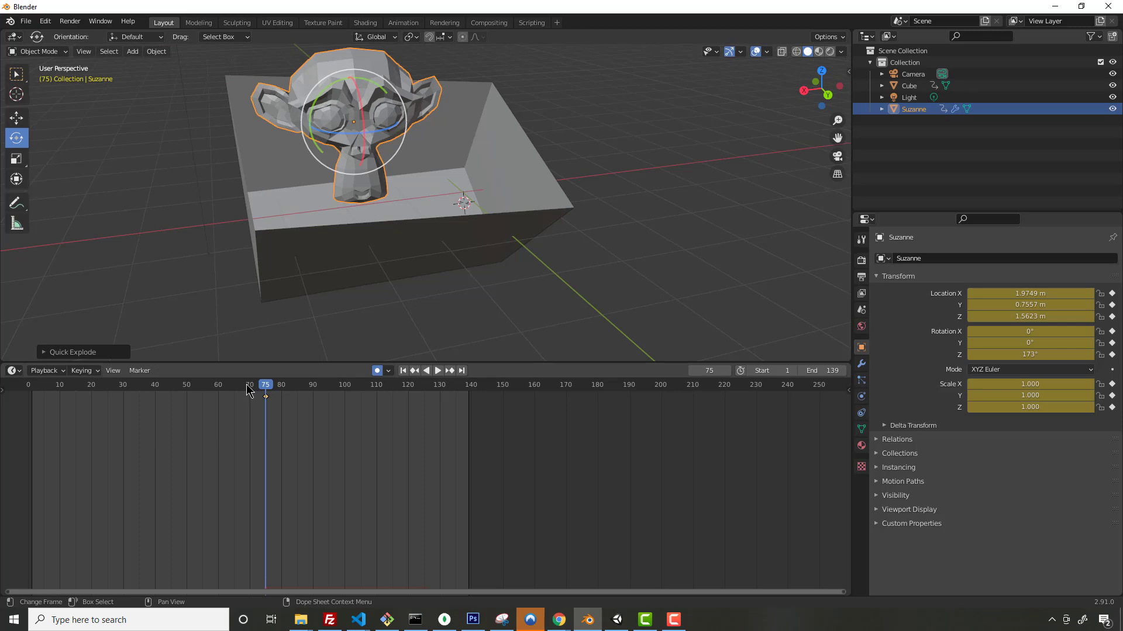
# Play and scrub the 139-frame explosion, then select the Cube to check its motion.
pyautogui.press('space')
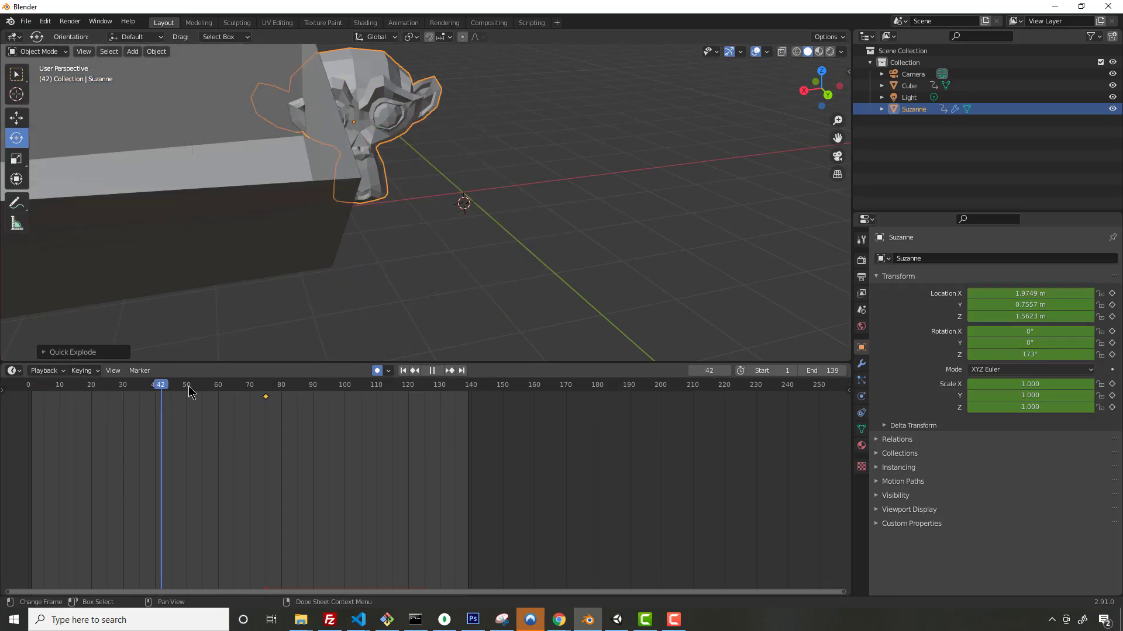
pyautogui.moveTo(271, 393)
pyautogui.mouseDown()
pyautogui.moveTo(343, 401)
pyautogui.moveTo(197, 398)
pyautogui.moveTo(371, 394)
pyautogui.moveTo(284, 389)
pyautogui.mouseUp()
pyautogui.press('space')
pyautogui.moveTo(269, 292); pyautogui.dragTo(351, 274, button='middle')
pyautogui.press('space')
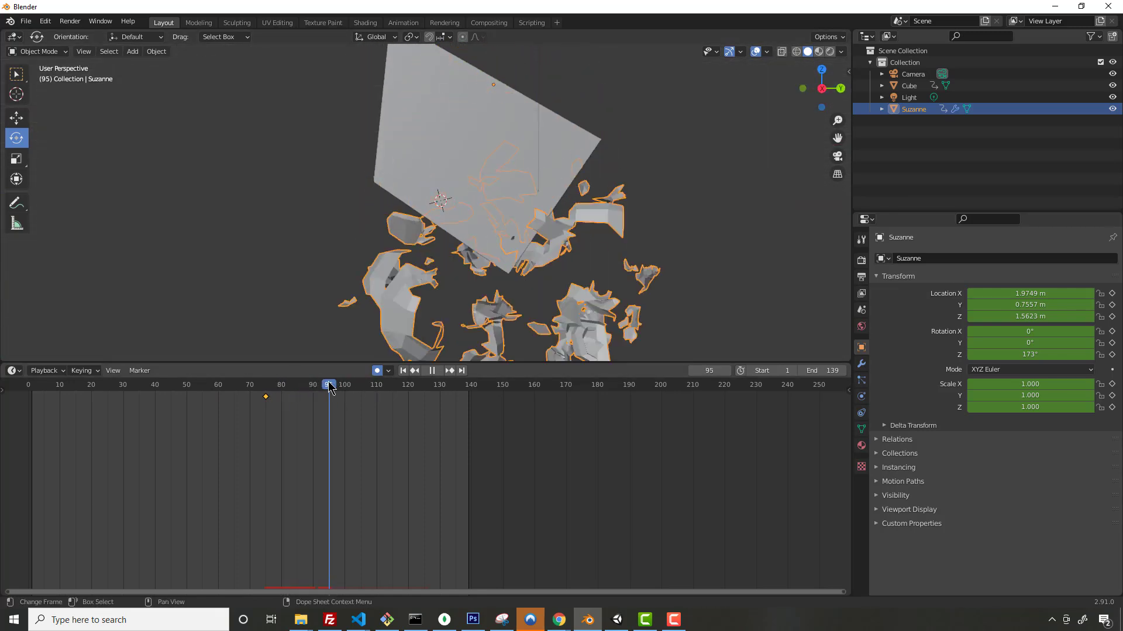
pyautogui.moveTo(368, 386); pyautogui.dragTo(306, 388)
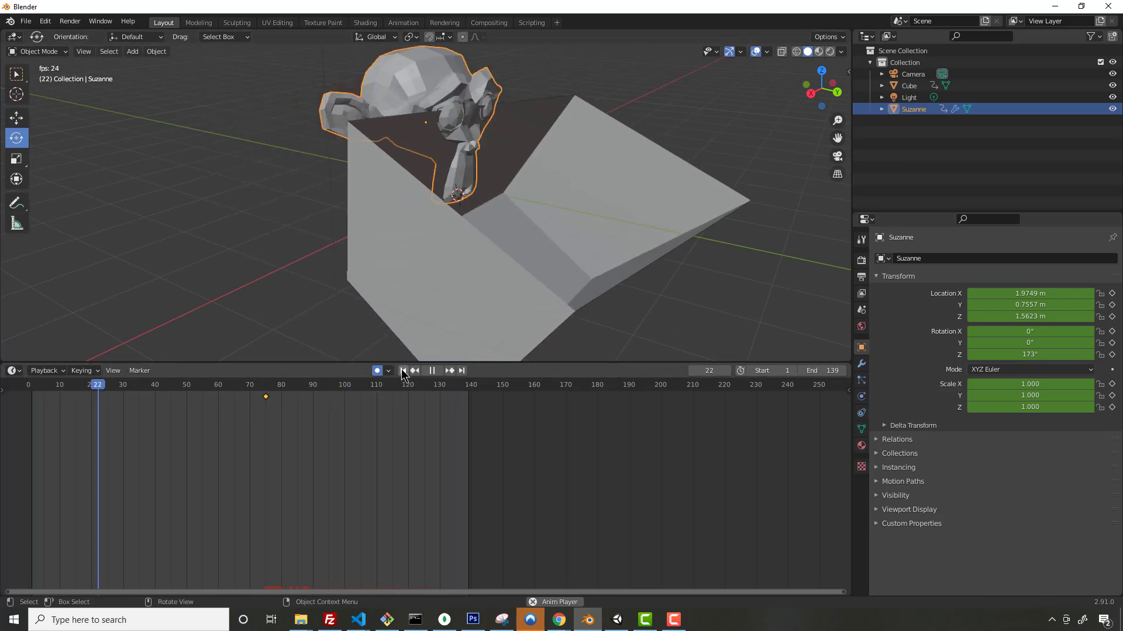
pyautogui.click(378, 201)
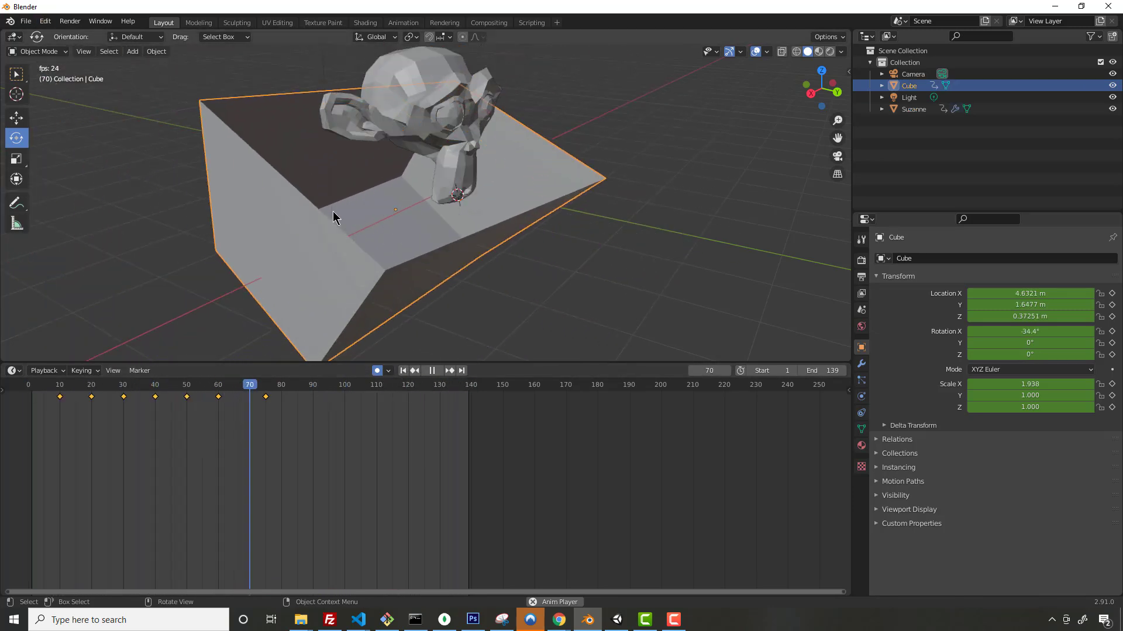
pyautogui.moveTo(192, 381); pyautogui.dragTo(43, 380)
# Re-export the scene as FBX, overwriting dumpster.fbx in the Assets folder.
pyautogui.click(409, 111)
pyautogui.click(26, 21)
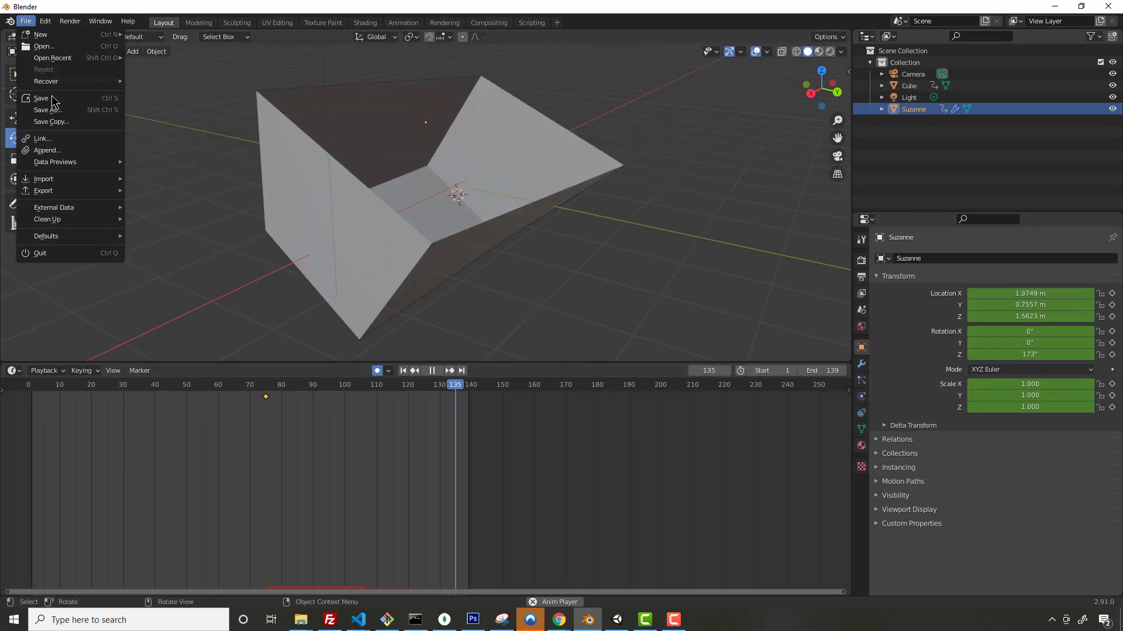
pyautogui.moveTo(59, 190)
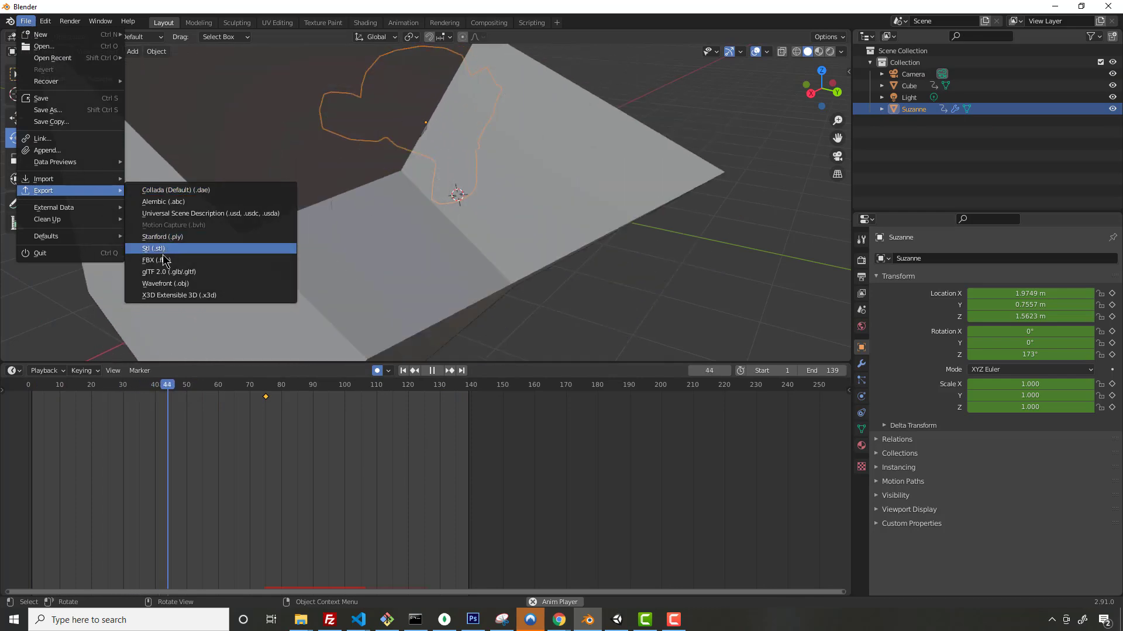
pyautogui.click(163, 262)
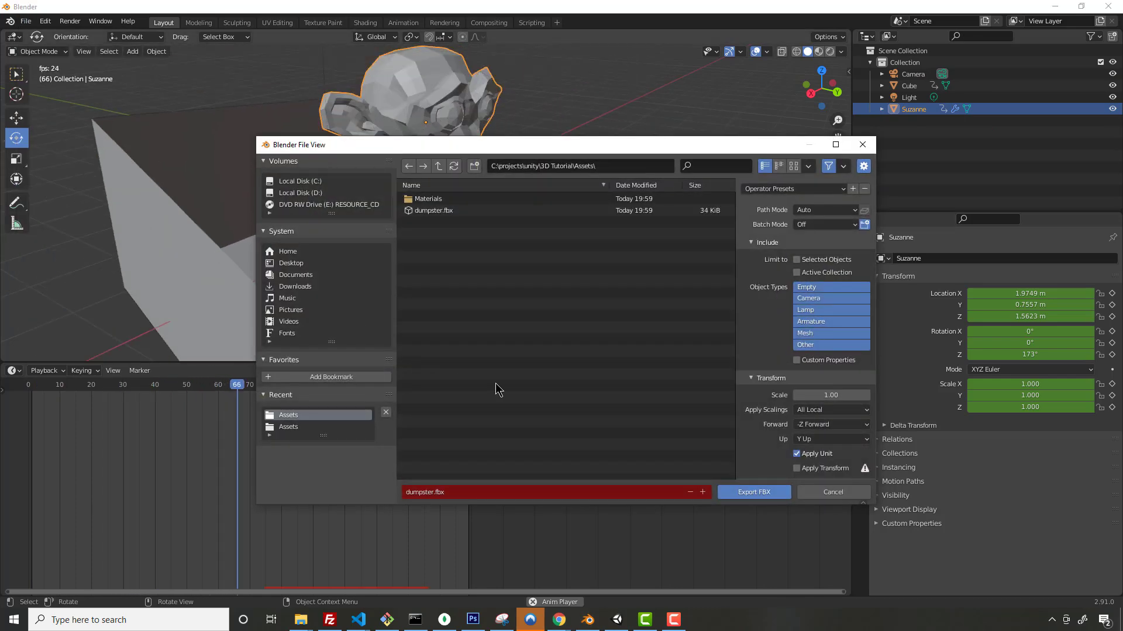
pyautogui.doubleClick(432, 211)
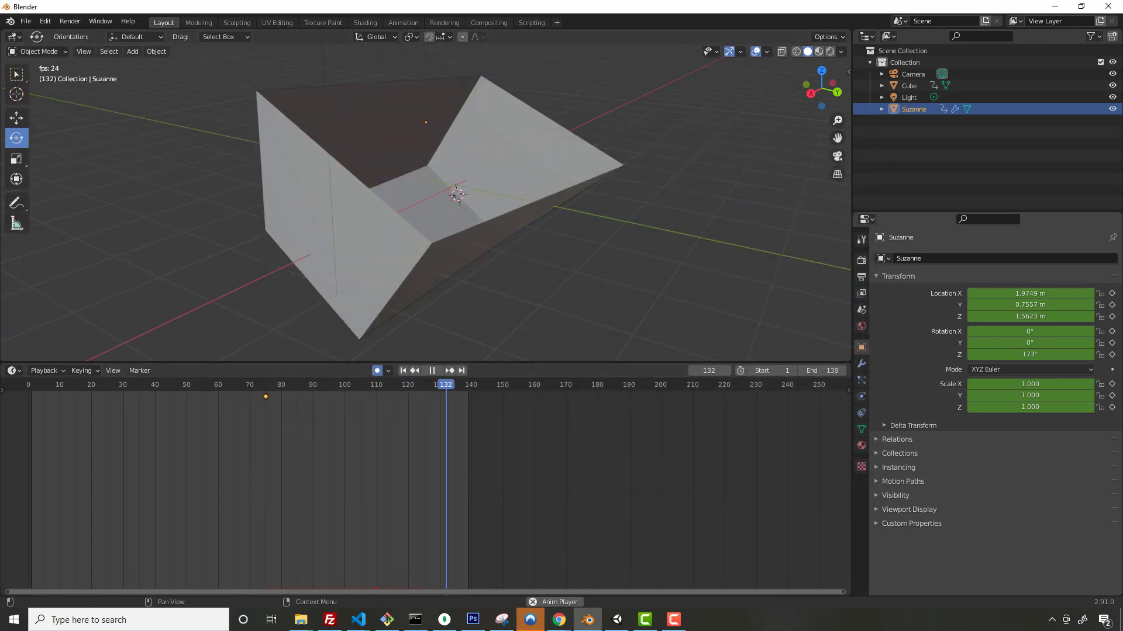
pyautogui.press('space')
# Start a new General scene without saving and enlarge the lower editor area.
pyautogui.click(26, 21)
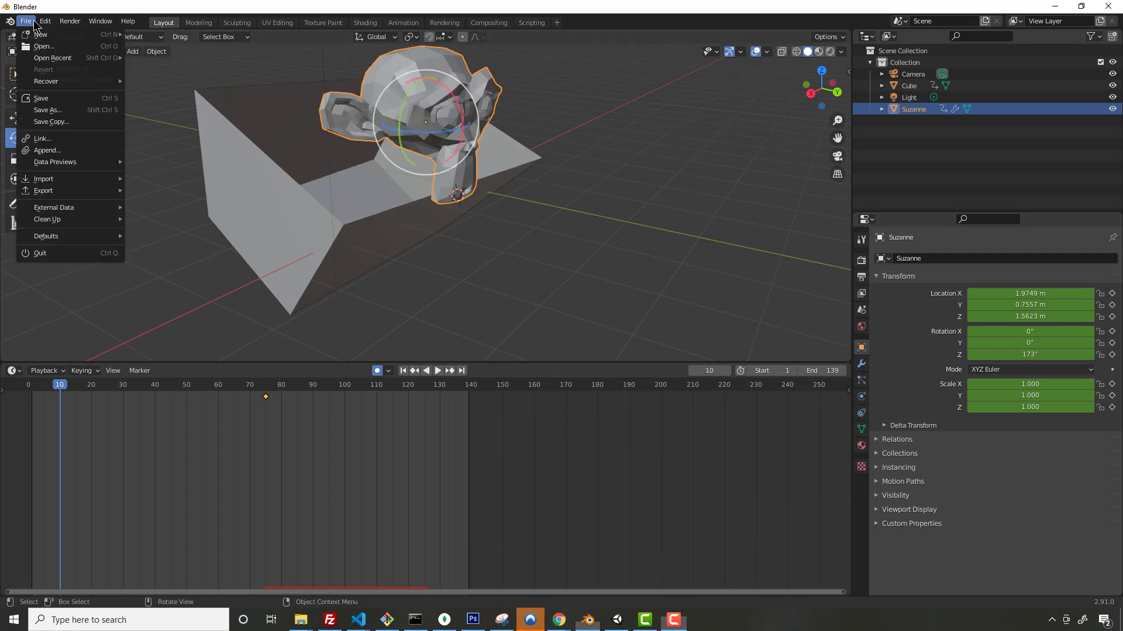
pyautogui.moveTo(70, 34)
pyautogui.click(174, 36)
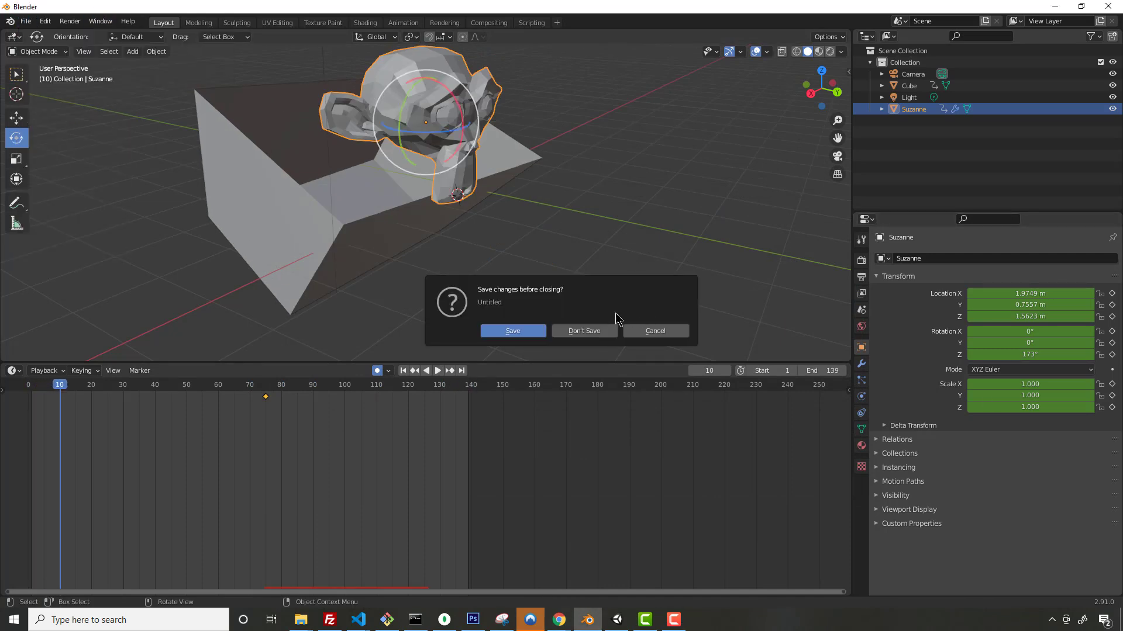
pyautogui.click(536, 328)
pyautogui.click(833, 493)
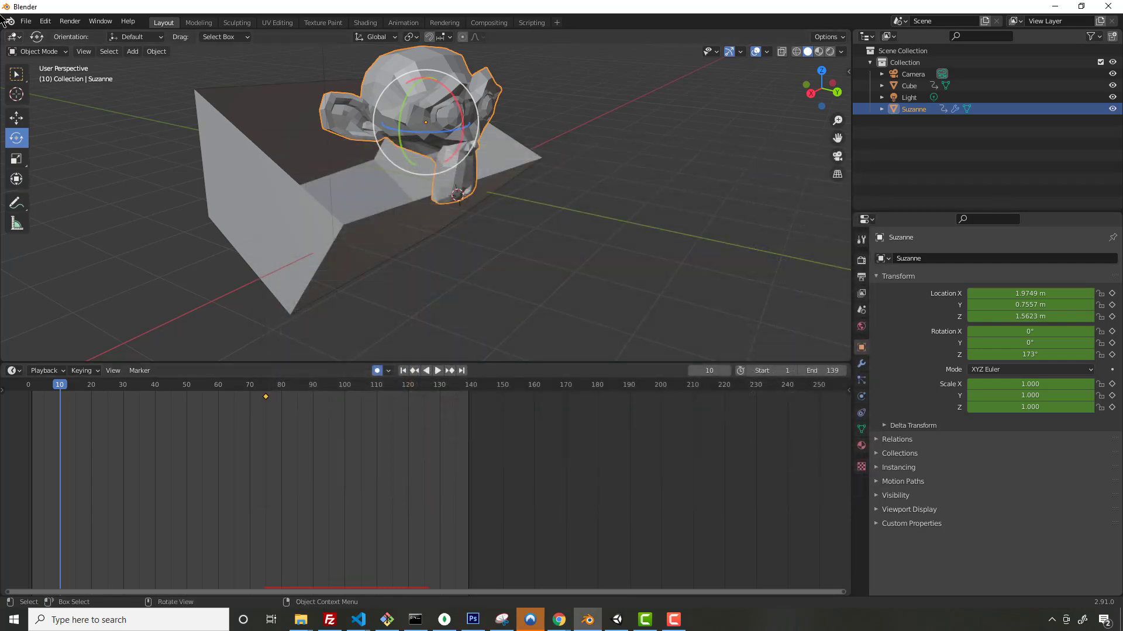
pyautogui.click(25, 21)
pyautogui.moveTo(41, 34)
pyautogui.click(141, 34)
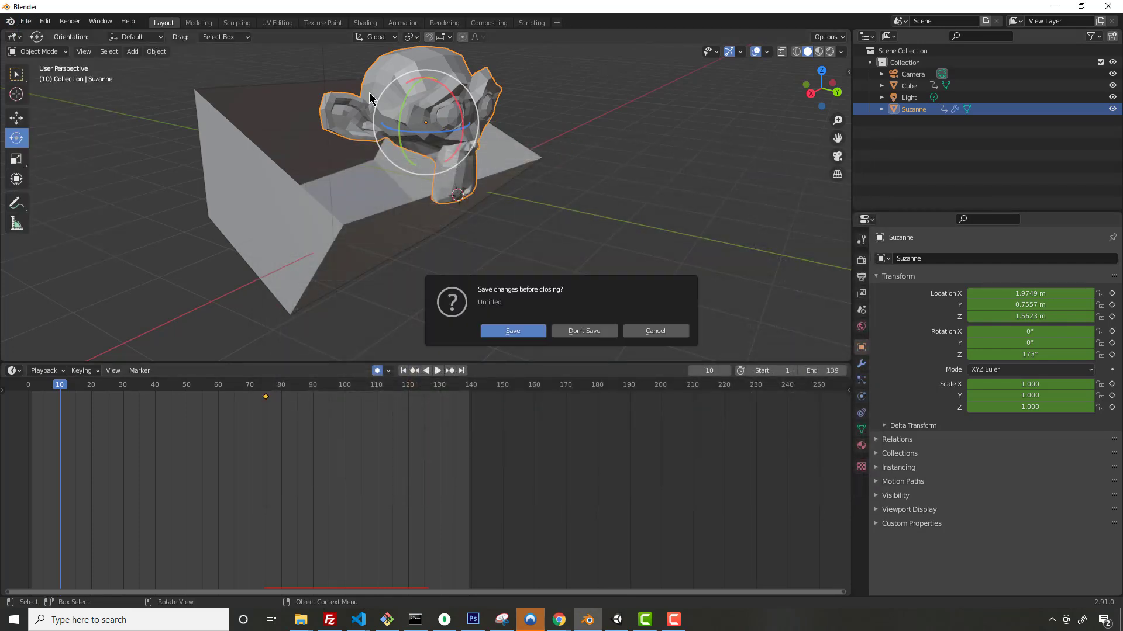
pyautogui.click(586, 329)
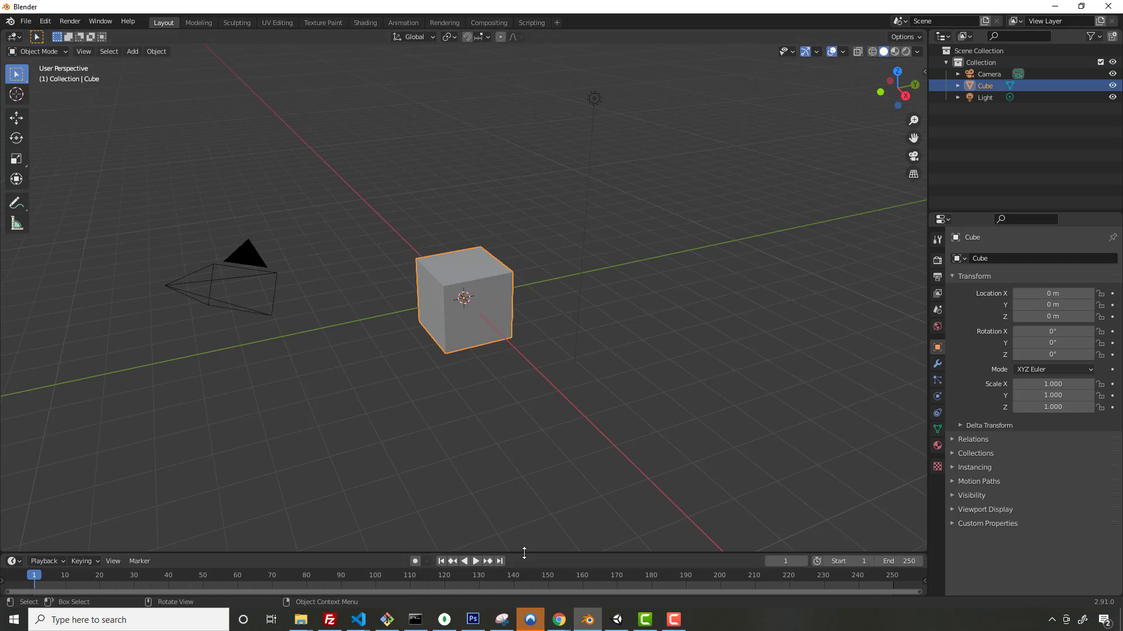
pyautogui.moveTo(523, 553); pyautogui.dragTo(534, 302)
# Turn the lower area into an Image Editor and put the cube into Edit Mode.
pyautogui.click(14, 310)
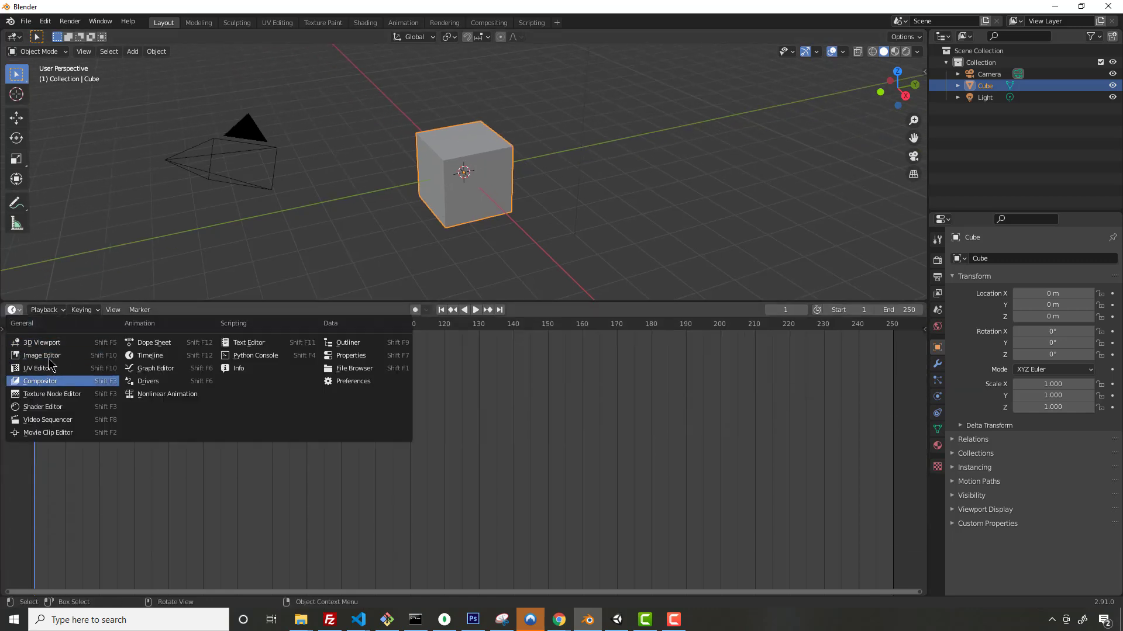
pyautogui.click(36, 372)
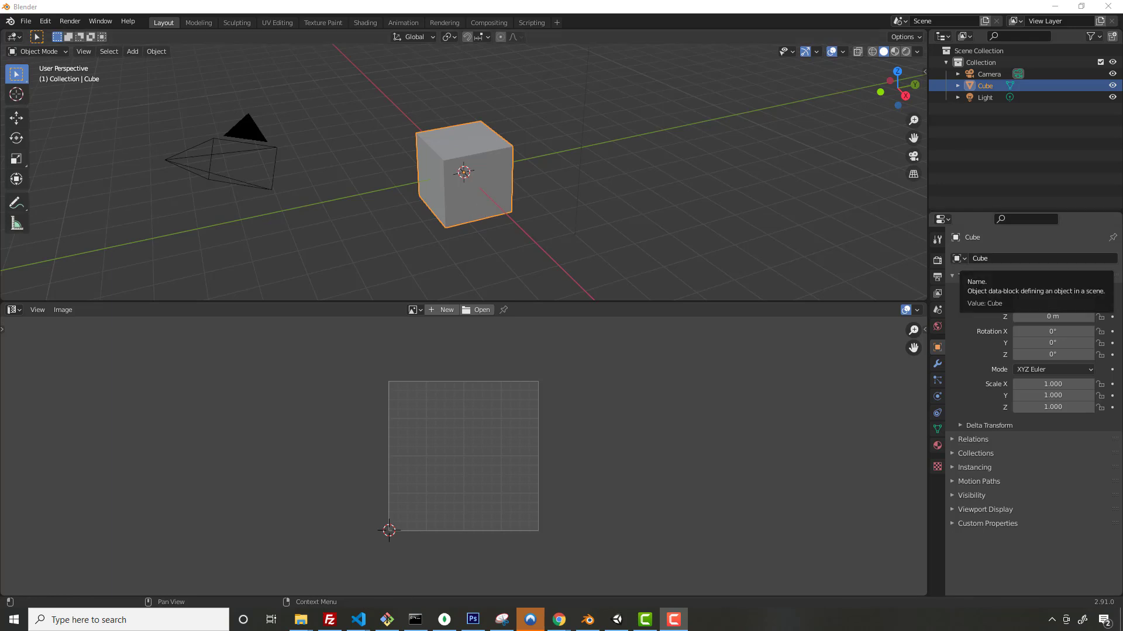
pyautogui.click(38, 52)
pyautogui.click(35, 75)
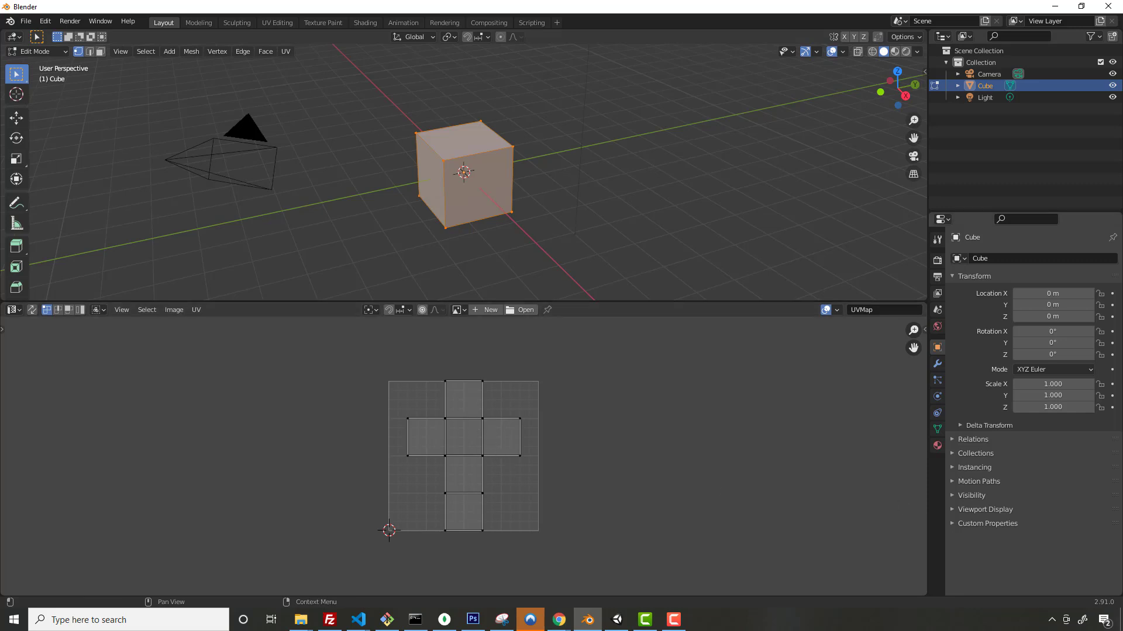
pyautogui.click(196, 310)
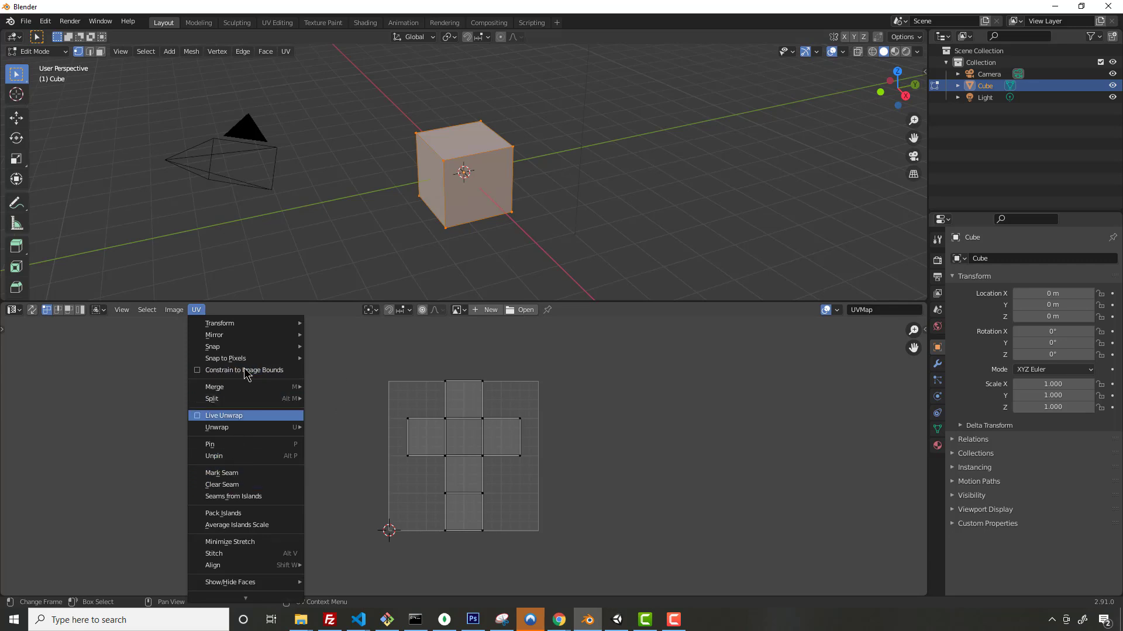
# Save the cube's UV layout as a 1024×1024 Cube.png in the Unity project's Assets folder.
pyautogui.click(195, 310)
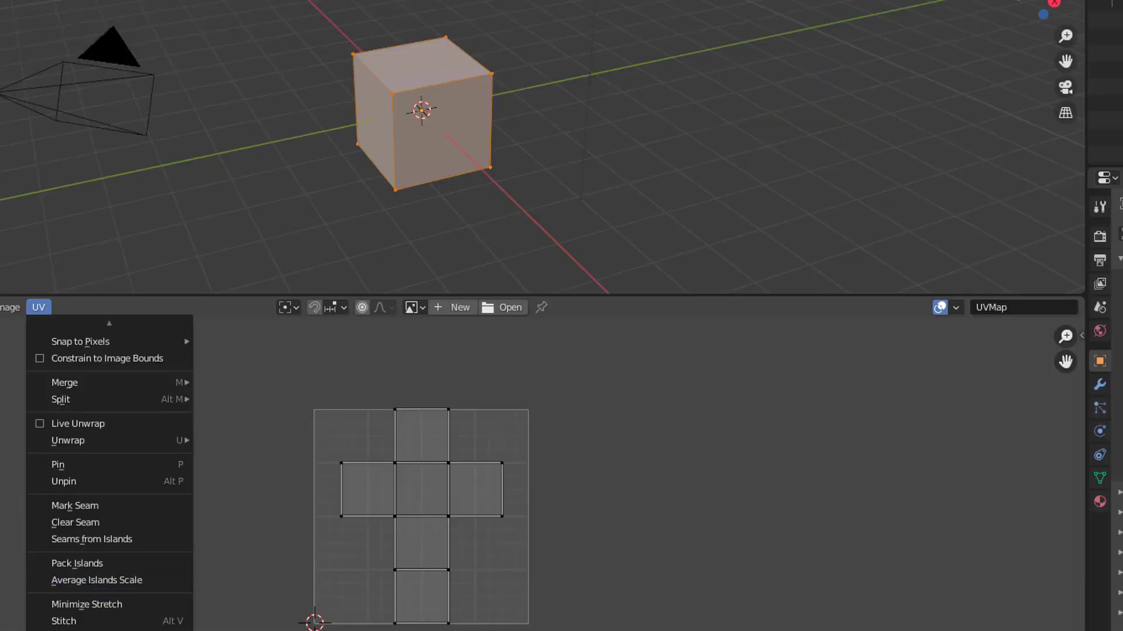
pyautogui.moveTo(109, 325)
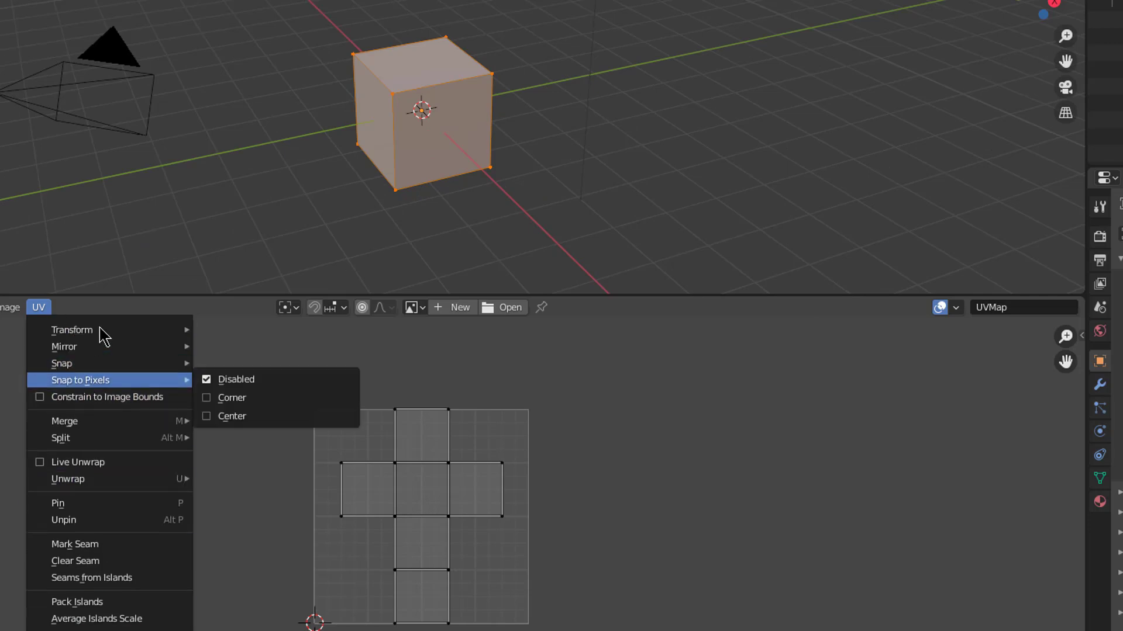
pyautogui.scroll(-2, 109, 475)
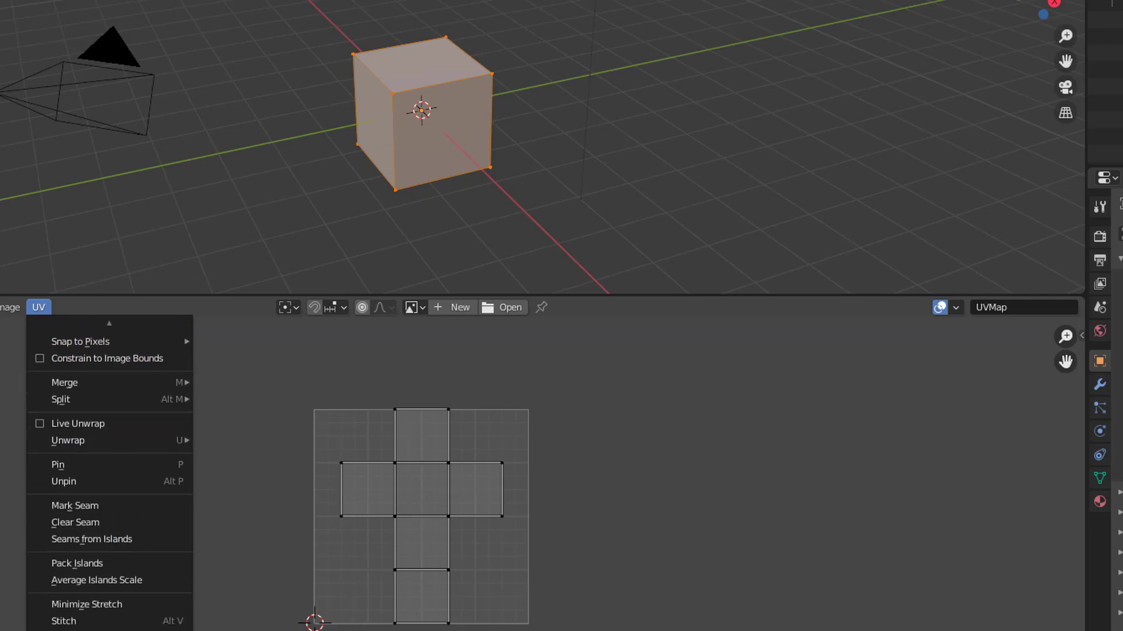
pyautogui.click(88, 621)
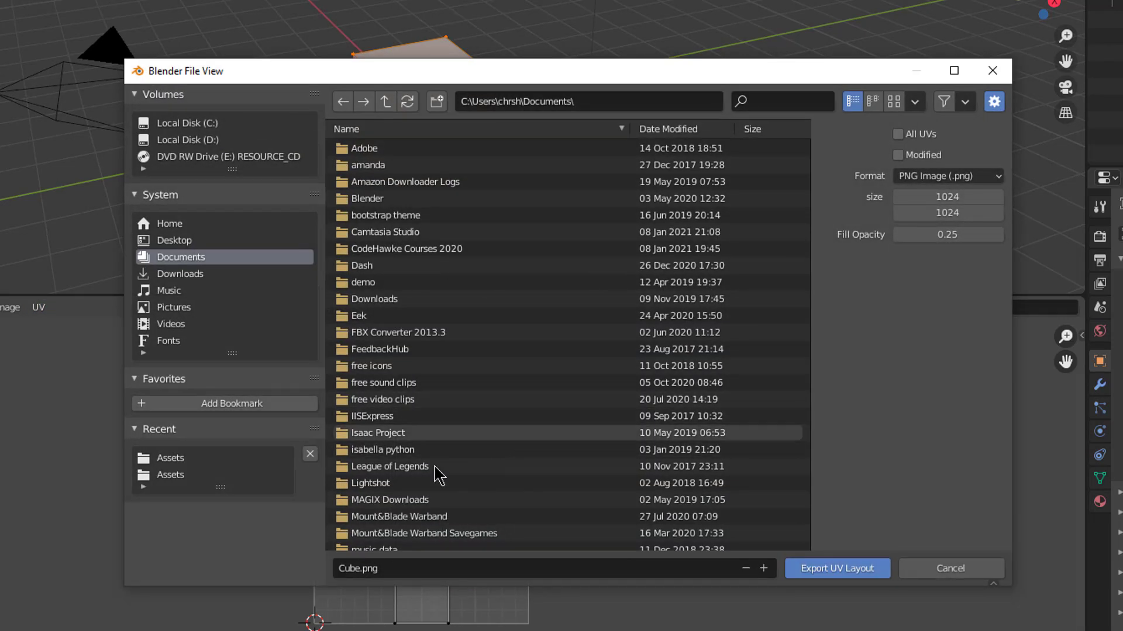
pyautogui.click(166, 459)
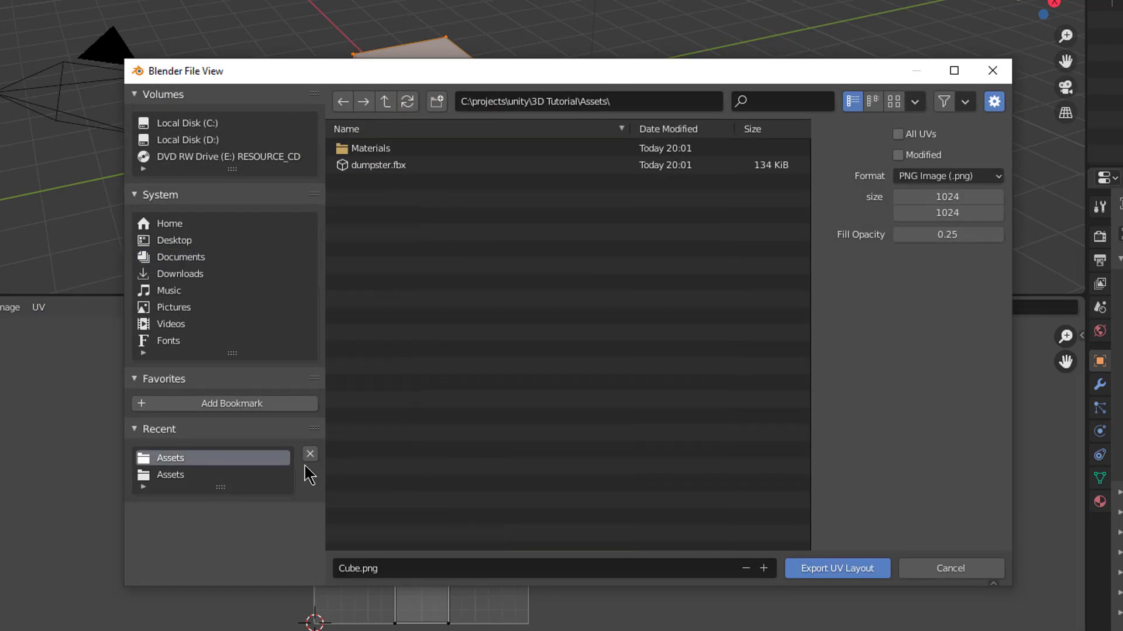
pyautogui.click(846, 572)
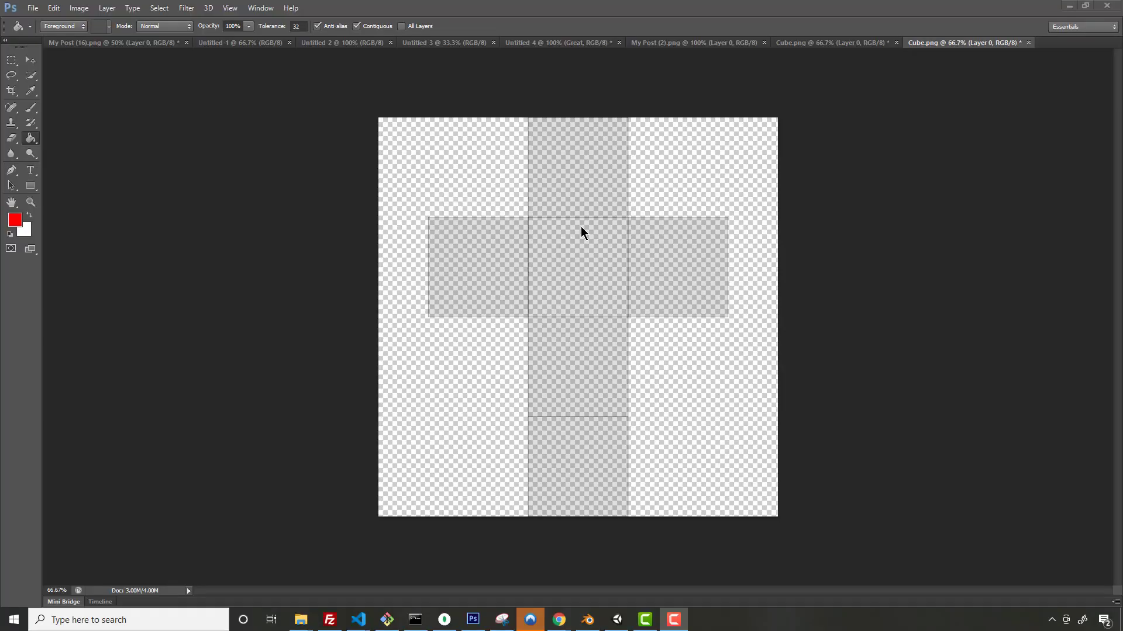
# Set the foreground colour to brown (885d33).
pyautogui.click(15, 220)
pyautogui.moveTo(563, 292); pyautogui.dragTo(565, 304)
pyautogui.moveTo(518, 269); pyautogui.dragTo(496, 232)
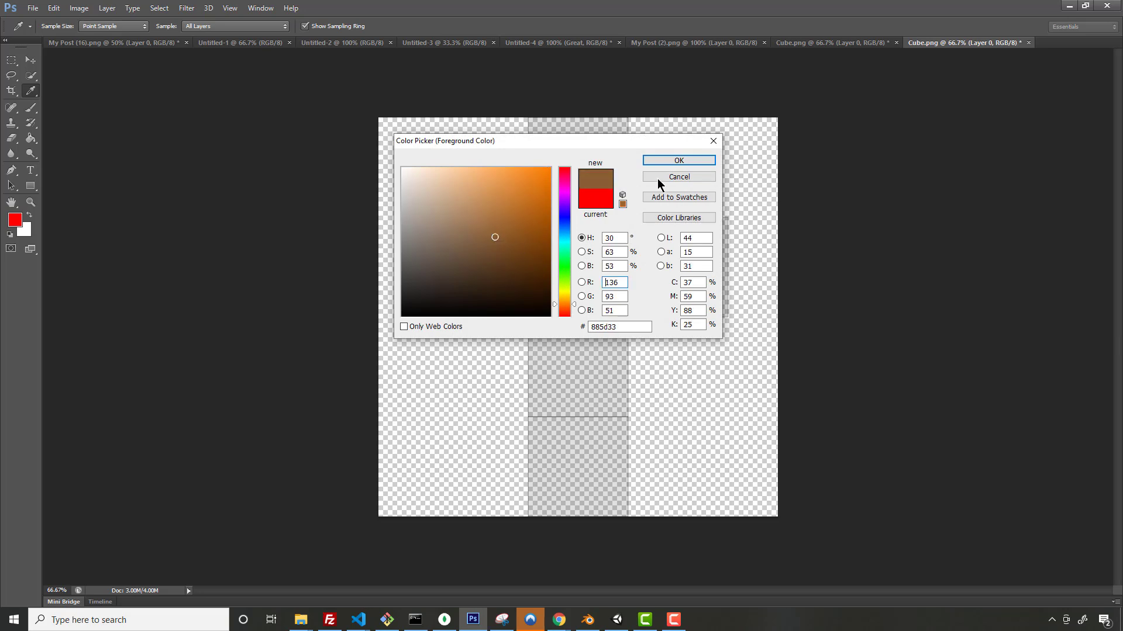
pyautogui.click(678, 160)
# Fill all six squares of the cube net brown with the Paint Bucket.
pyautogui.press('g')
pyautogui.click(503, 266)
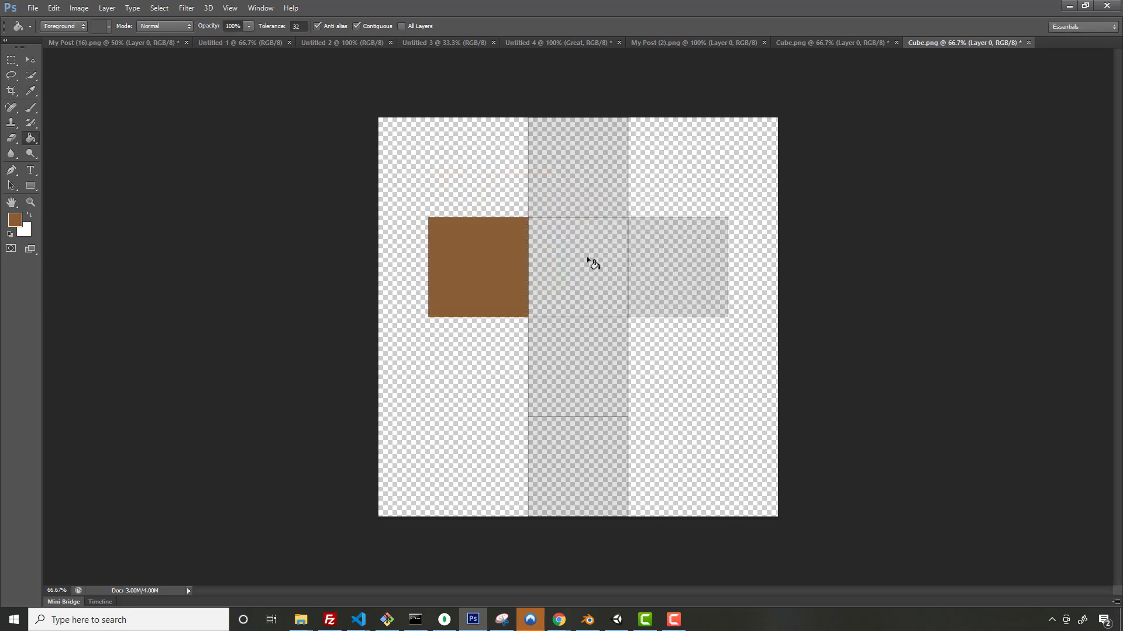
pyautogui.click(592, 262)
pyautogui.click(595, 196)
pyautogui.click(660, 272)
pyautogui.click(589, 365)
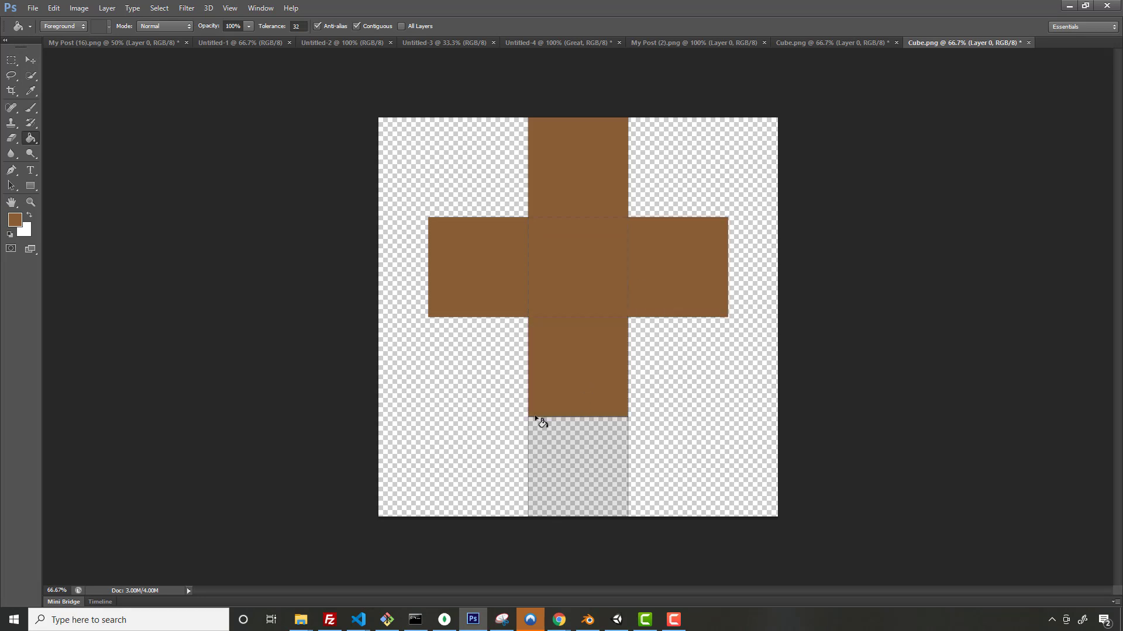
pyautogui.click(539, 426)
pyautogui.click(159, 8)
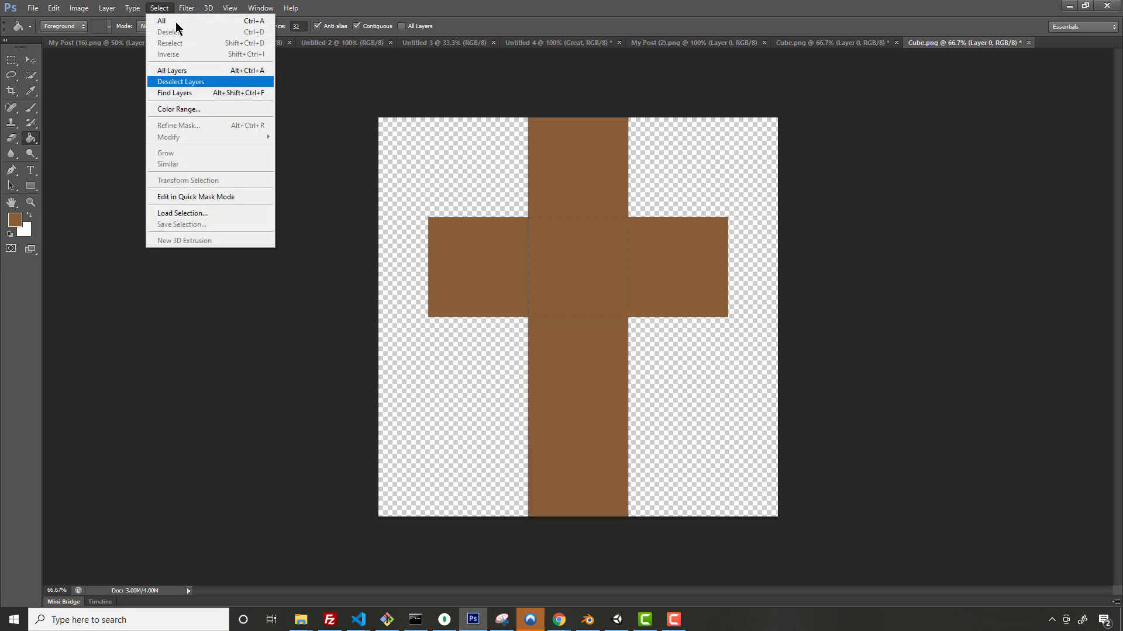
# Compare Artistic filters in the Filter Gallery, apply Rough Pastels to the net, then return to Blender.
pyautogui.moveTo(187, 8)
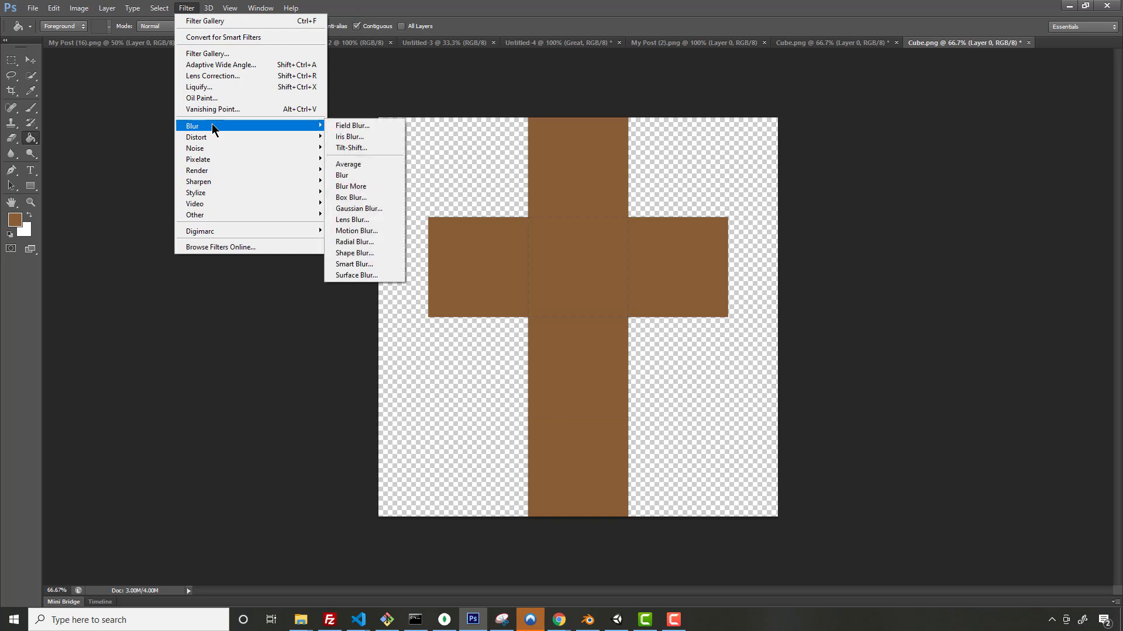
pyautogui.press('Escape')
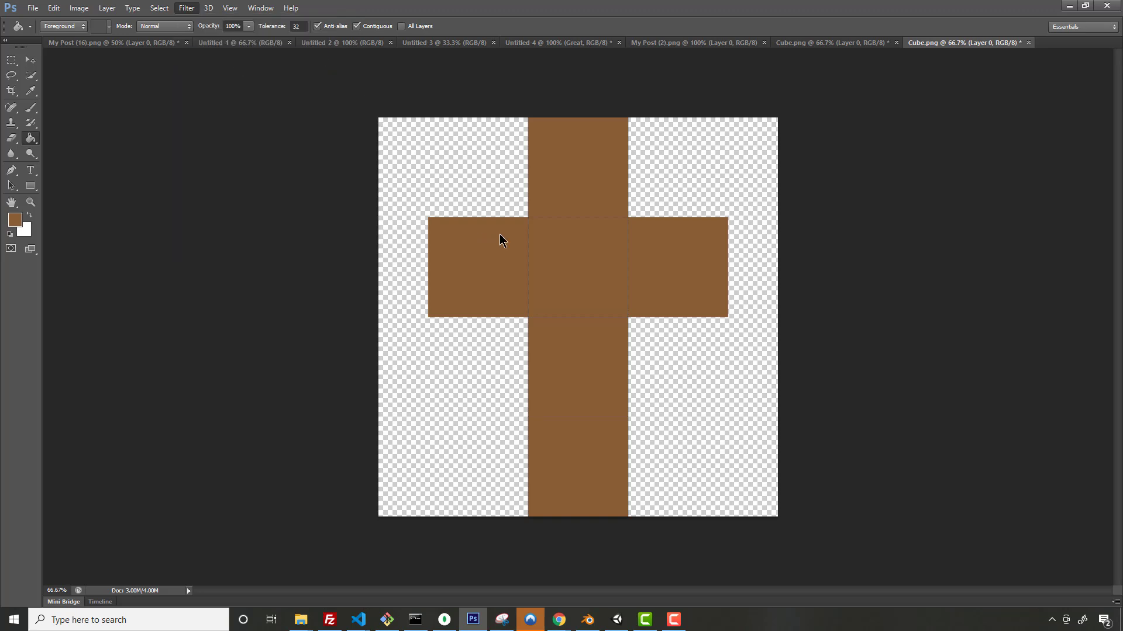
pyautogui.hotkey('ctrl', 'alt', 'f')
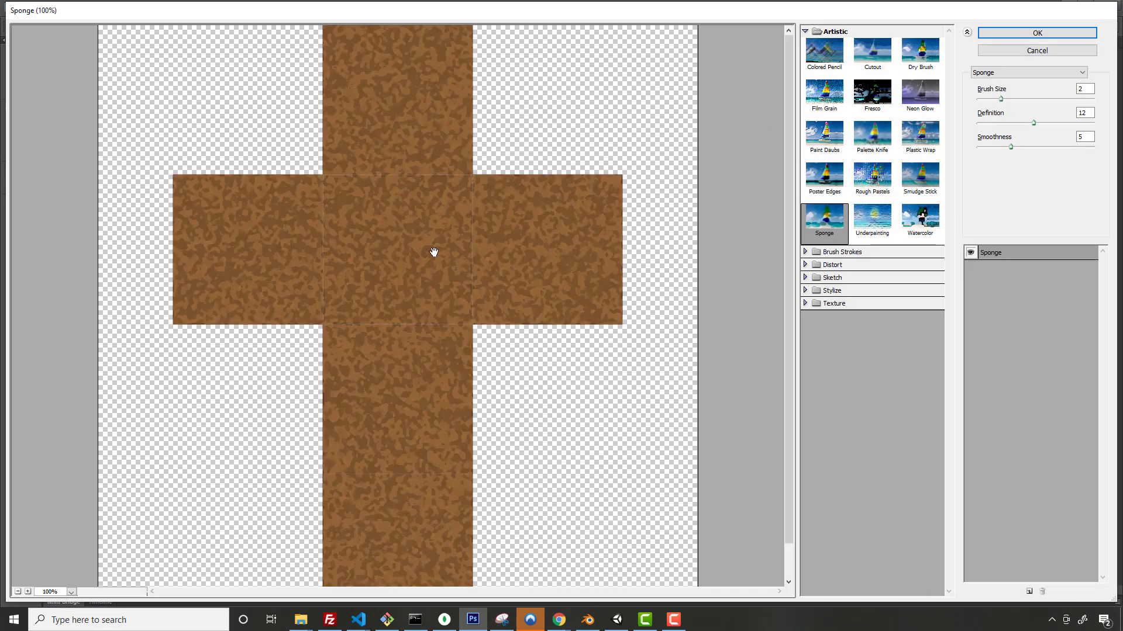
pyautogui.click(872, 221)
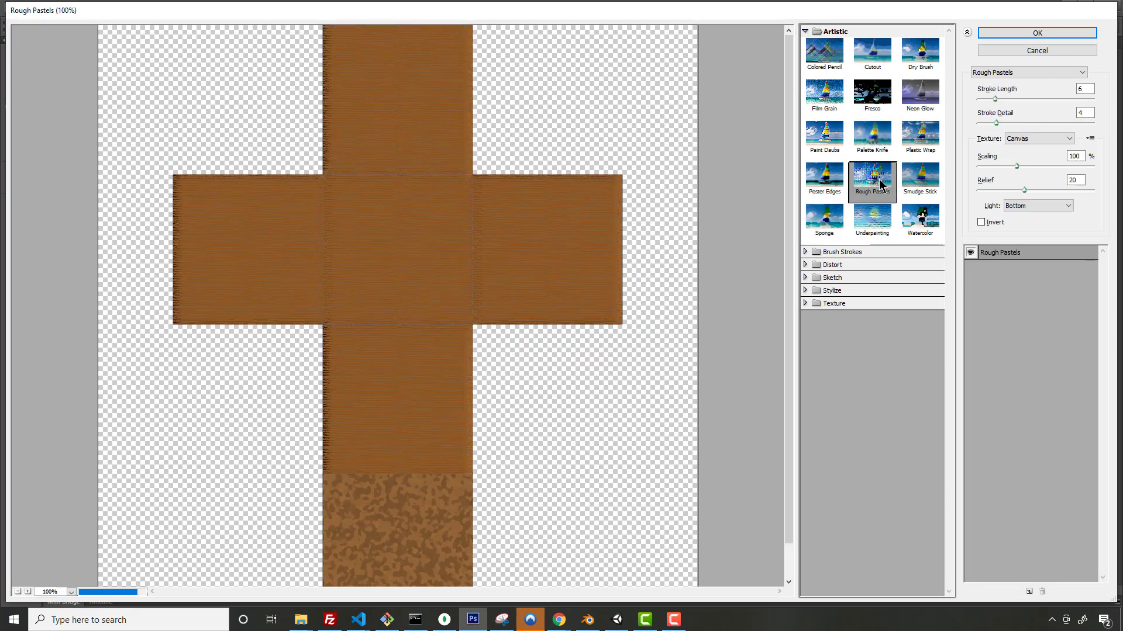
pyautogui.click(883, 175)
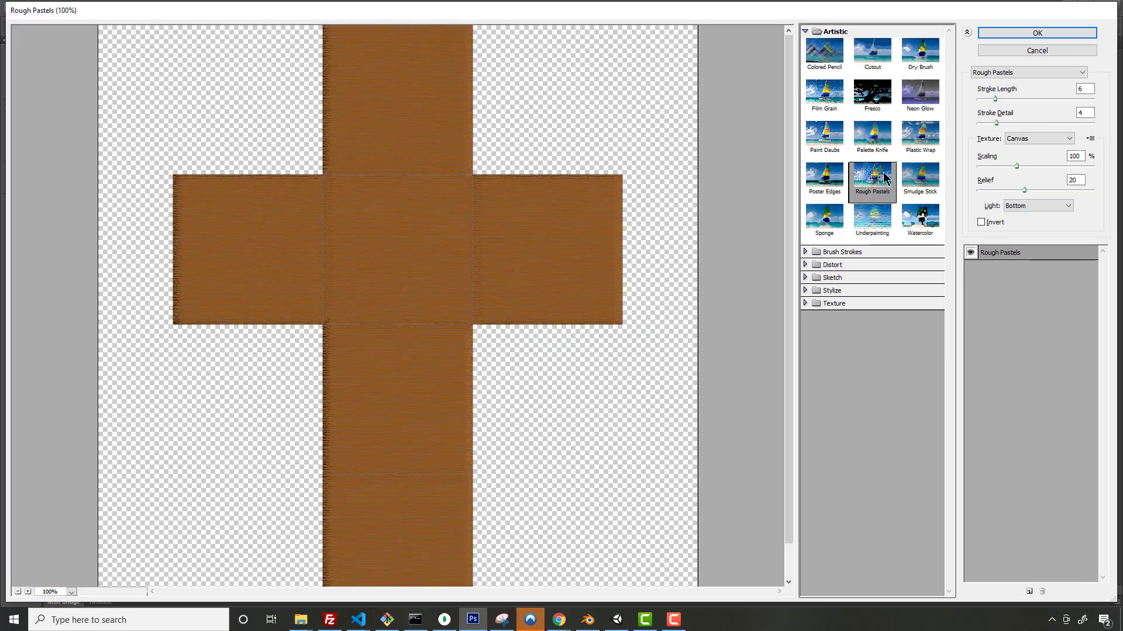
pyautogui.click(818, 94)
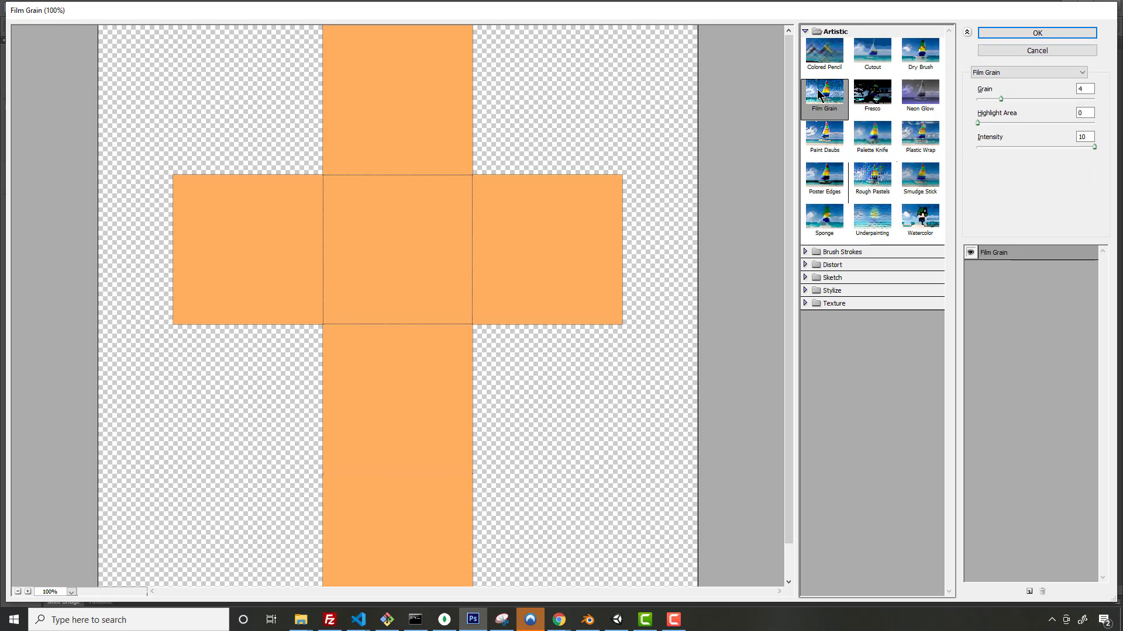
pyautogui.click(866, 139)
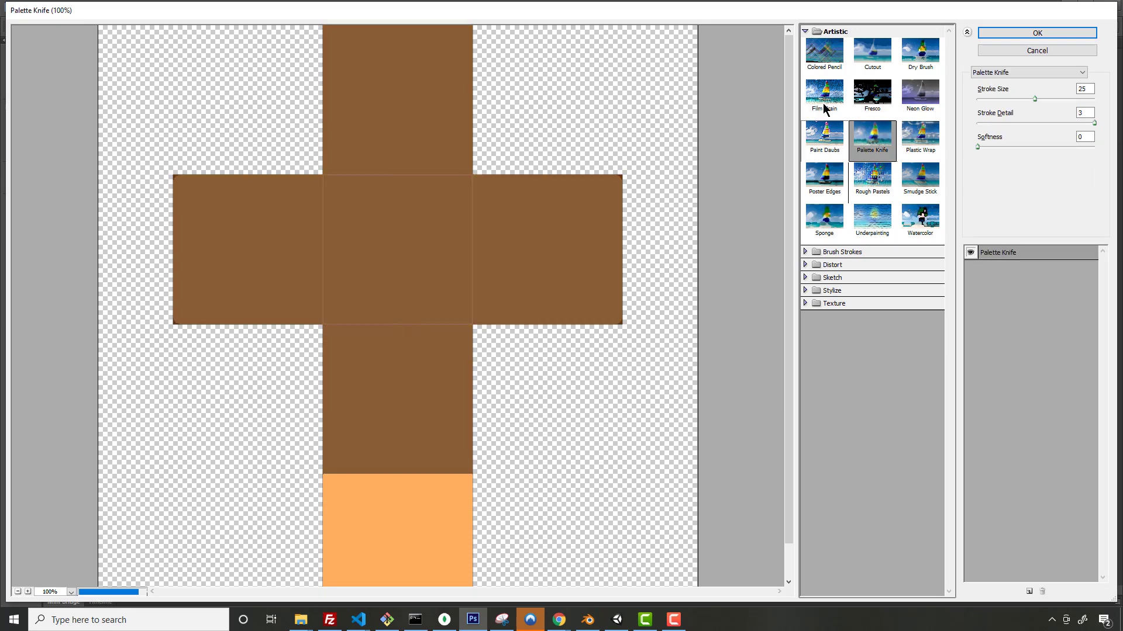
pyautogui.click(824, 54)
pyautogui.click(877, 178)
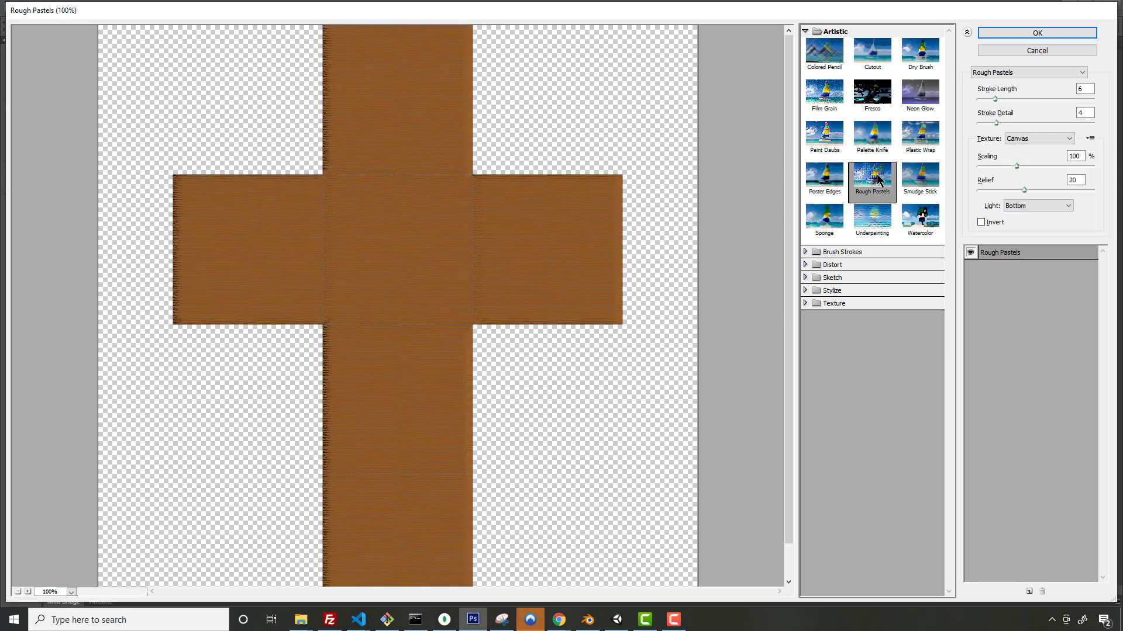
pyautogui.click(1031, 33)
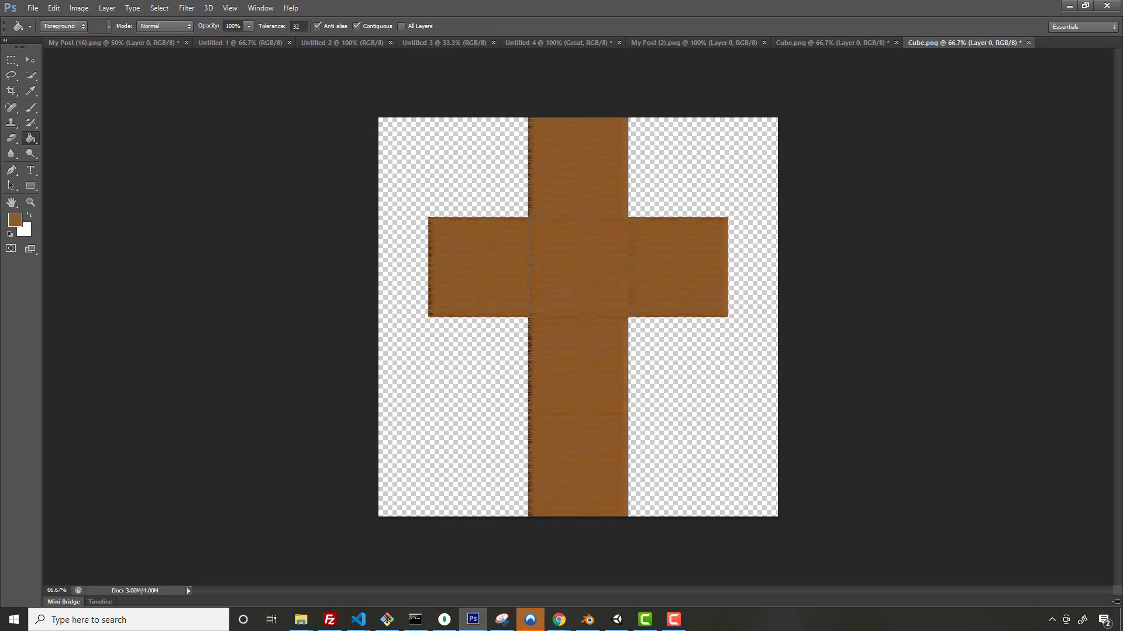
pyautogui.hotkey('alt', 'Tab')
pyautogui.click(26, 21)
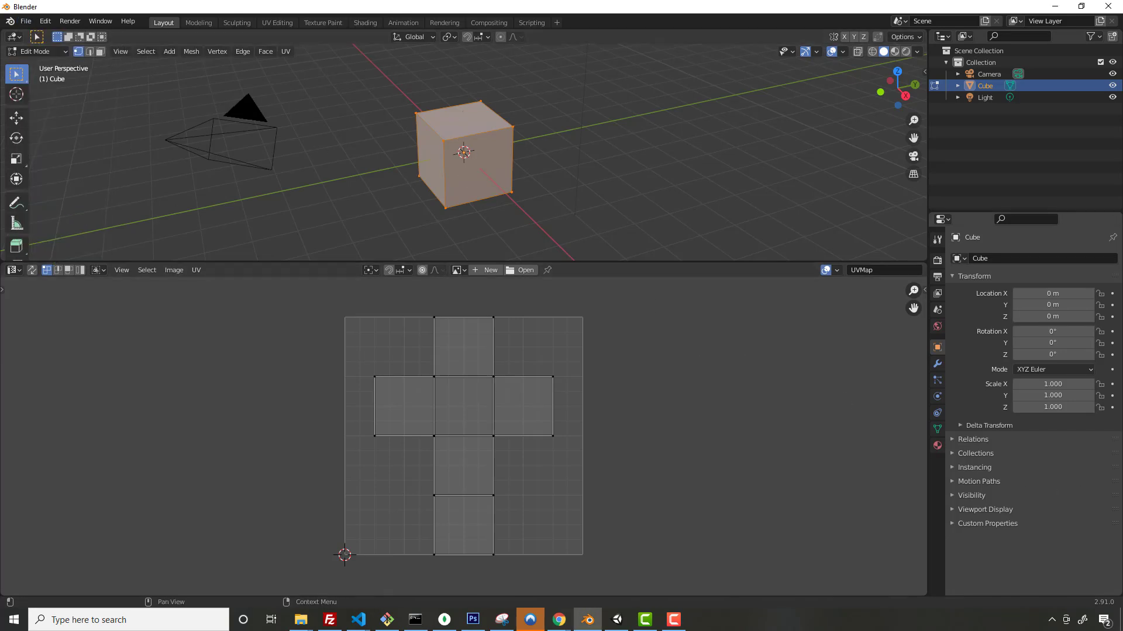
# Add the carboard model to the Hierarchy, texture it with Cube, and preview in Play mode.
pyautogui.hotkey('alt', 'Tab')
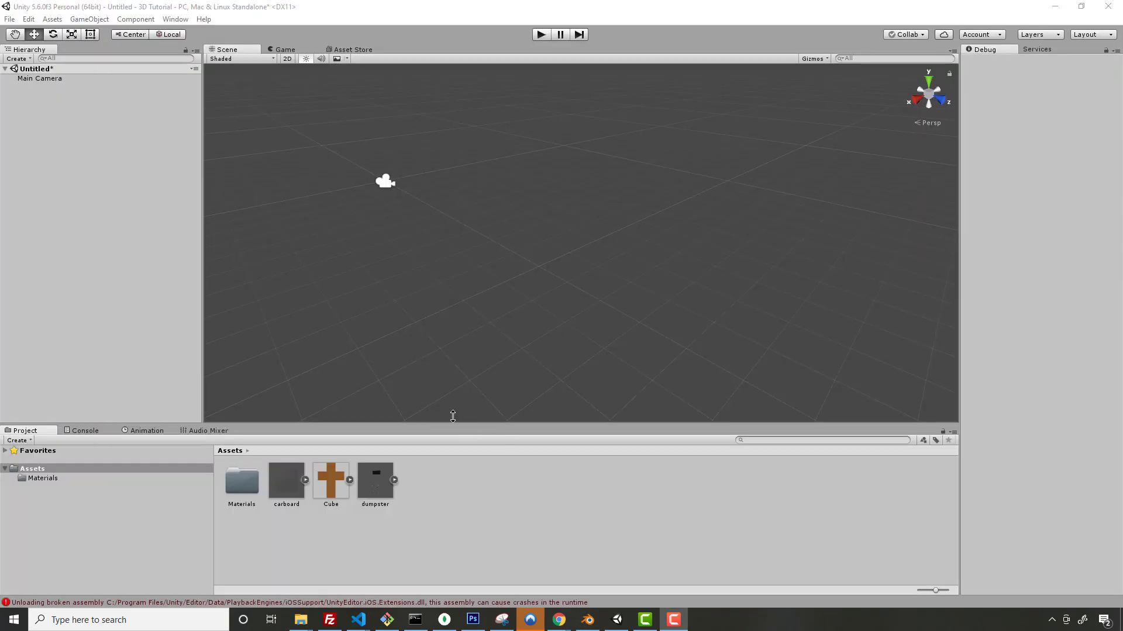
pyautogui.moveTo(292, 480); pyautogui.dragTo(61, 140)
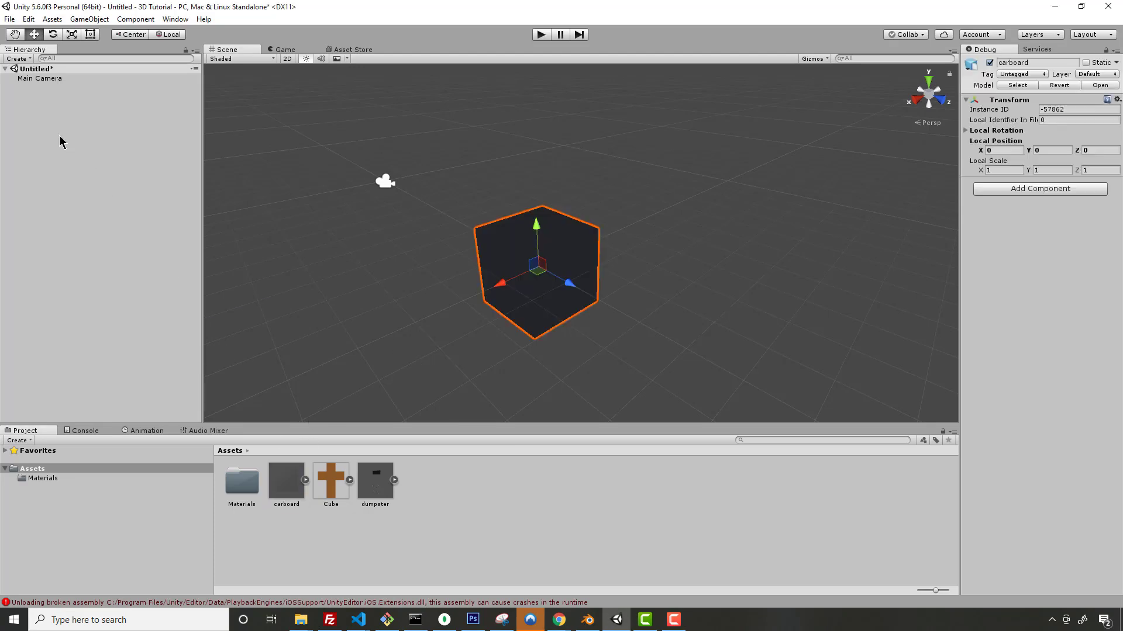
pyautogui.moveTo(331, 481); pyautogui.dragTo(535, 291)
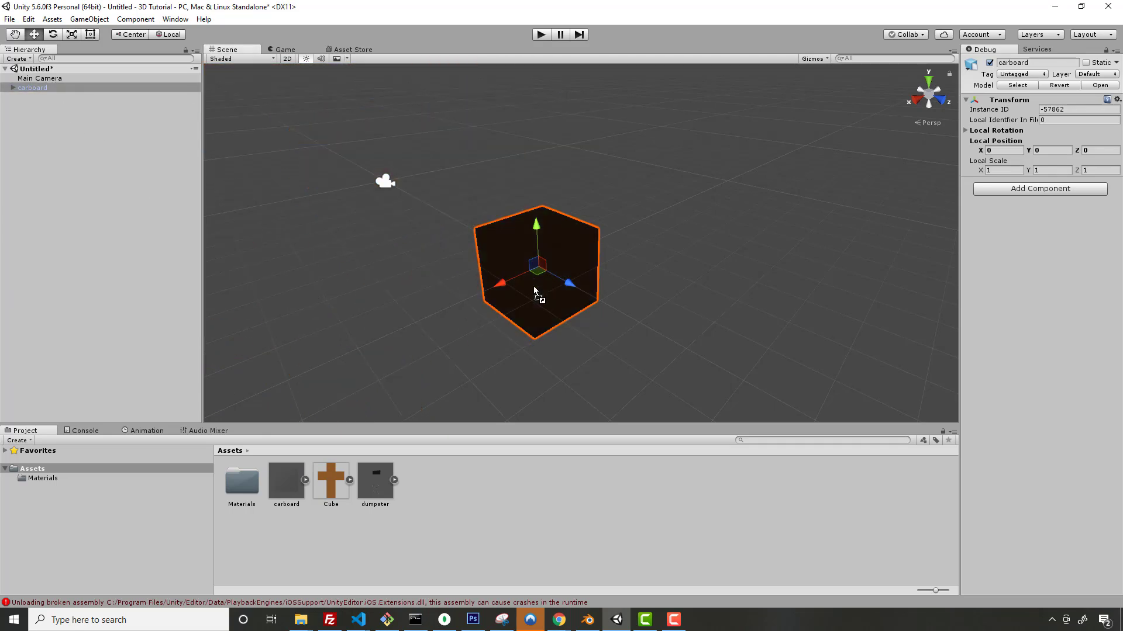
pyautogui.hotkey('ctrl', 'p')
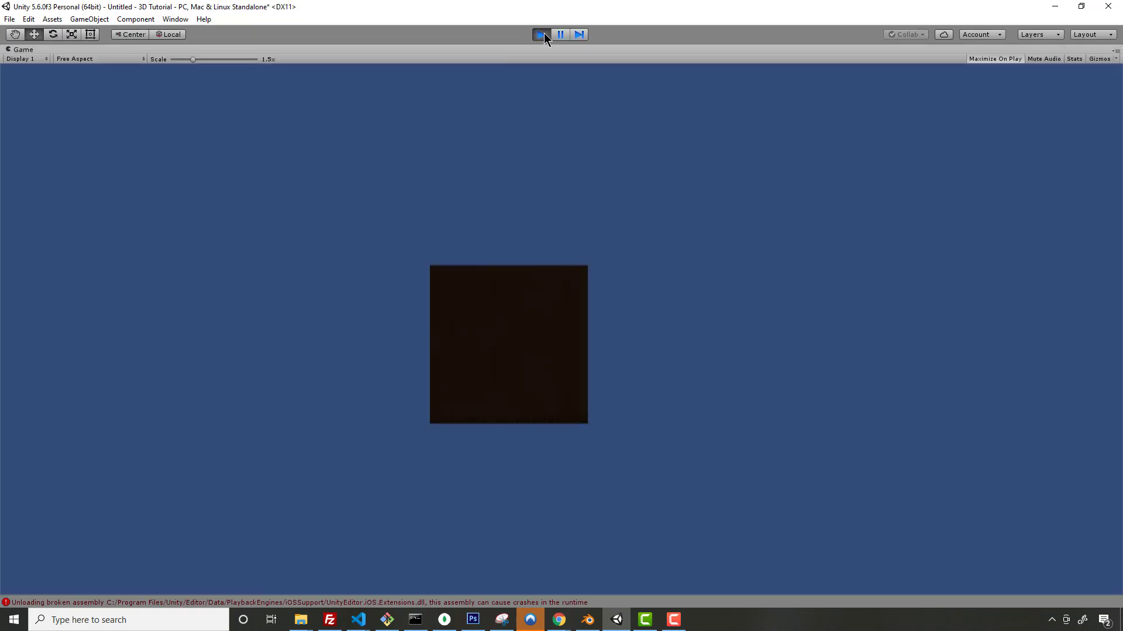
pyautogui.click(544, 33)
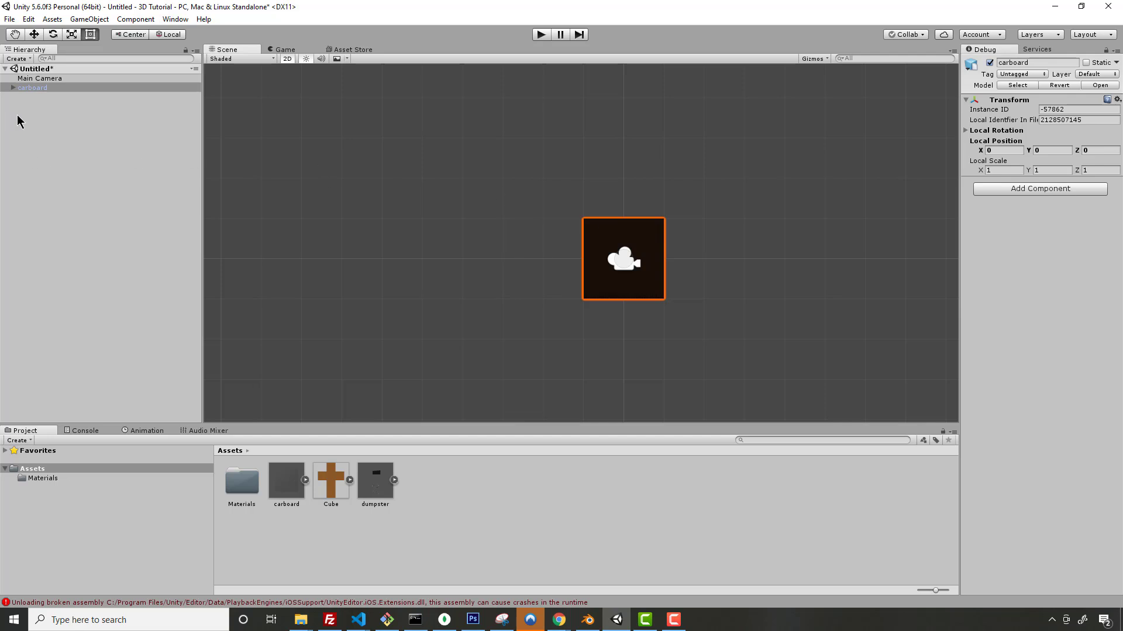
# Add an Area Light, then a Spotlight raised above the cardboard cube.
pyautogui.rightClick(36, 117)
pyautogui.moveTo(112, 256)
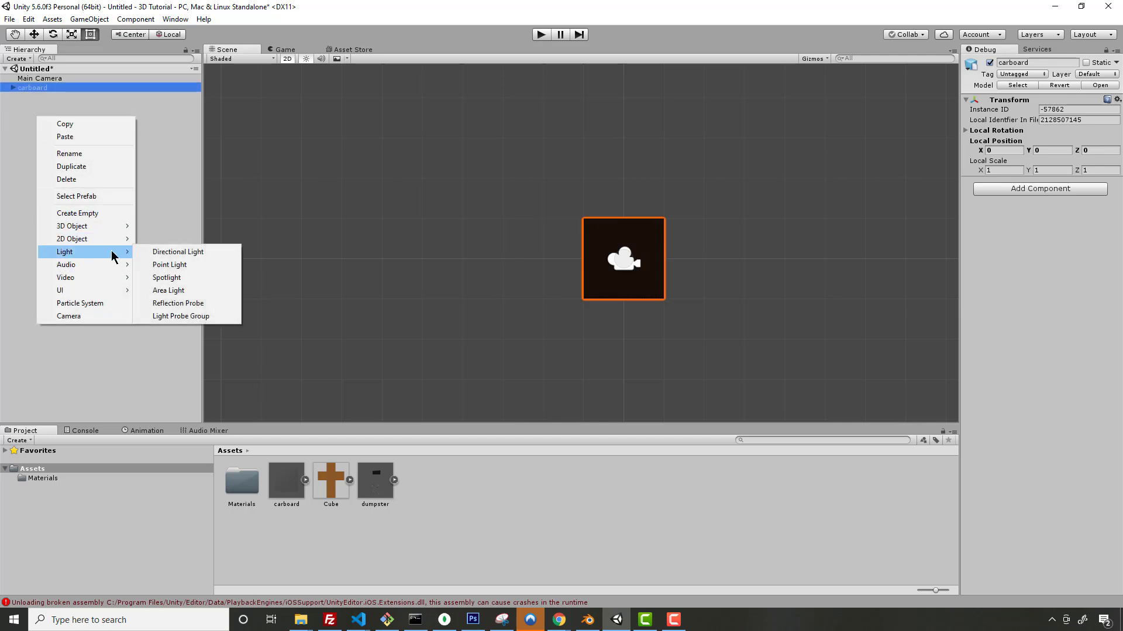
pyautogui.click(168, 290)
pyautogui.rightClick(46, 106)
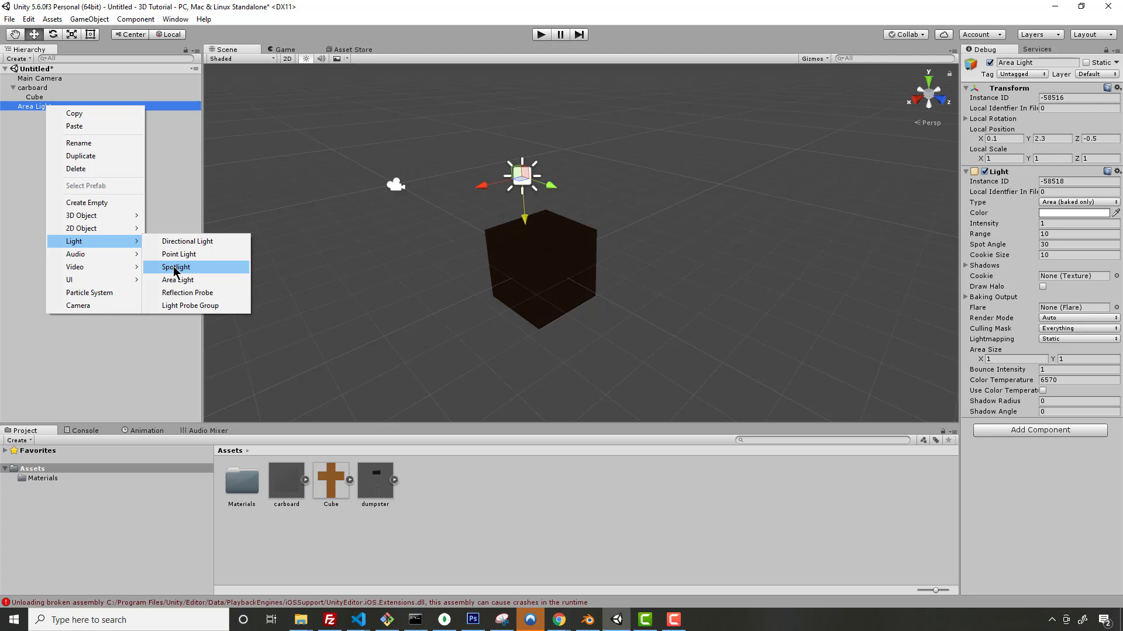
pyautogui.click(175, 271)
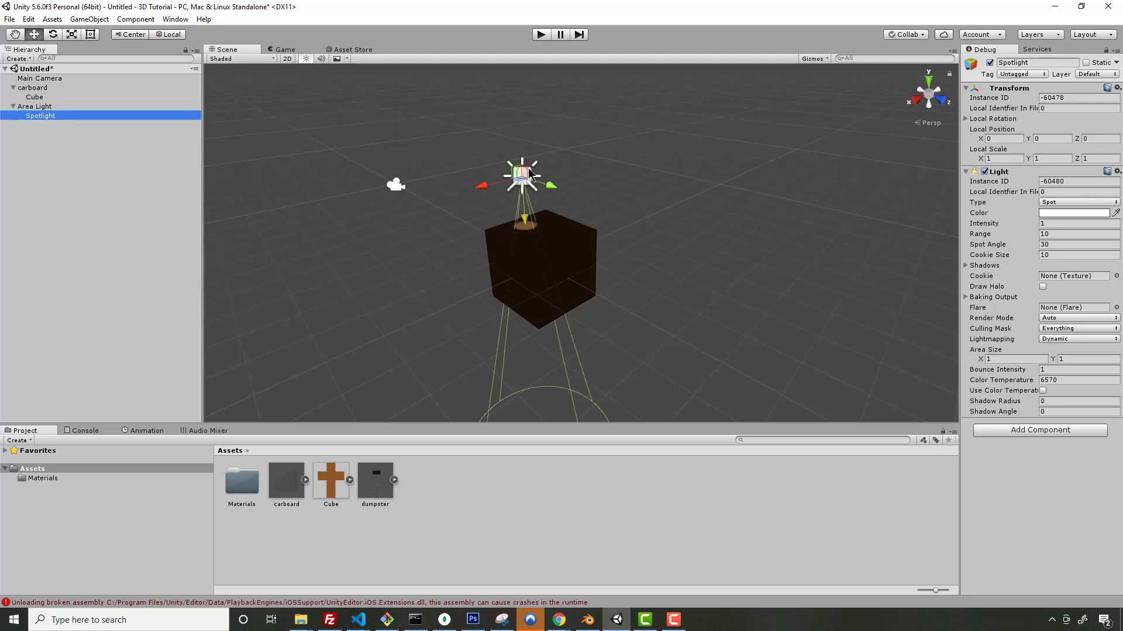
pyautogui.moveTo(514, 169); pyautogui.dragTo(500, 100)
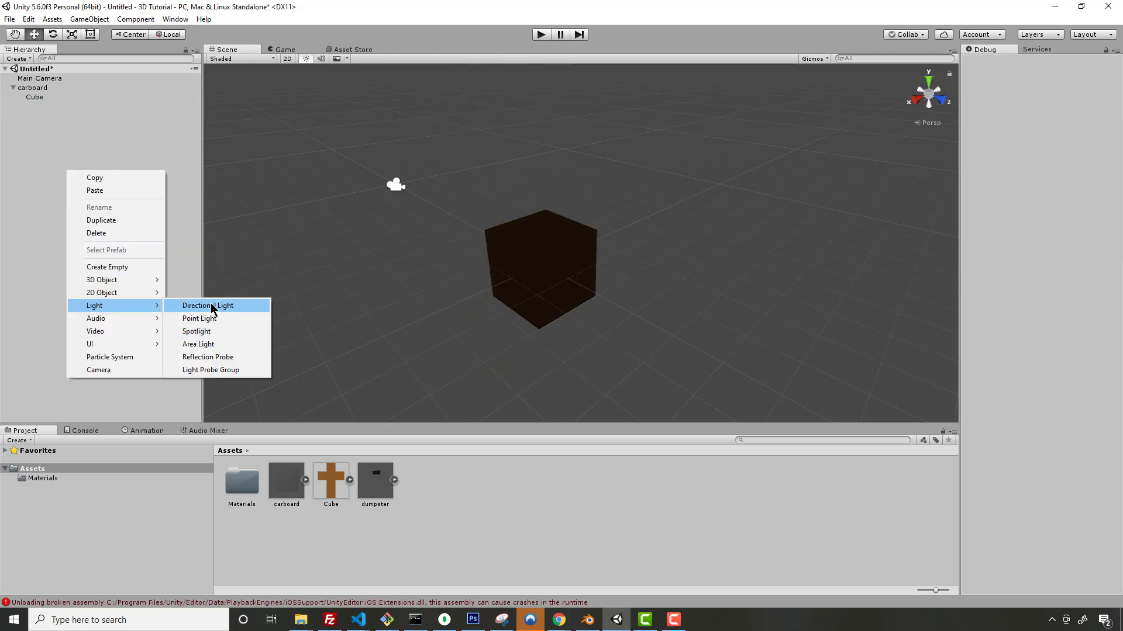
# Add a Directional Light and place it up-left of the cube at 1.77, 2.43, -4.52.
pyautogui.click(212, 309)
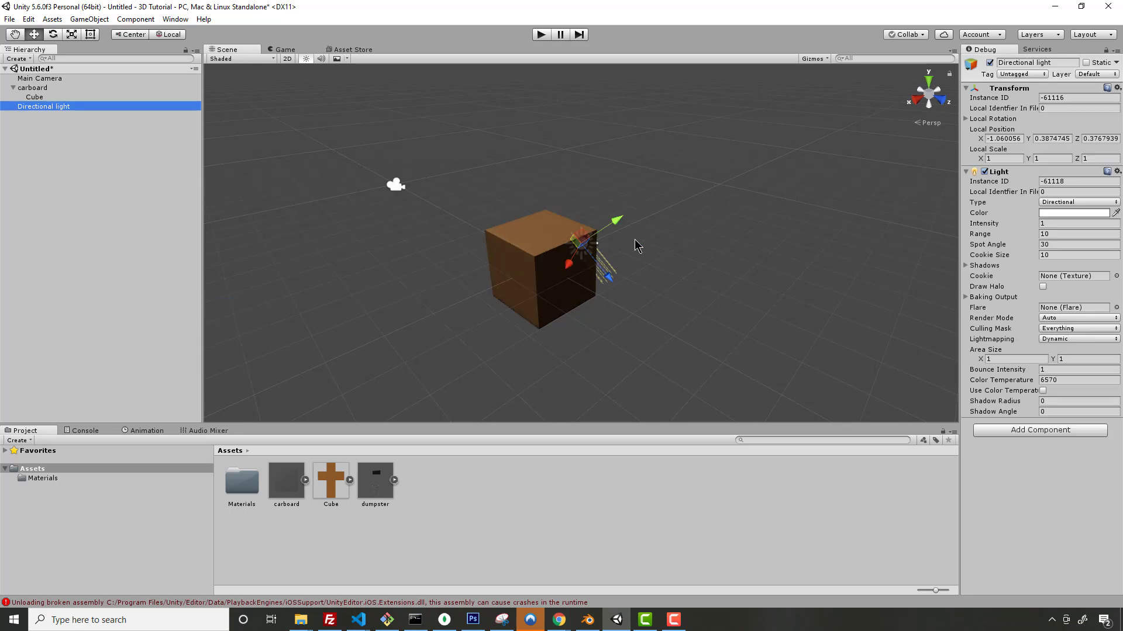
pyautogui.moveTo(636, 242); pyautogui.dragTo(378, 134)
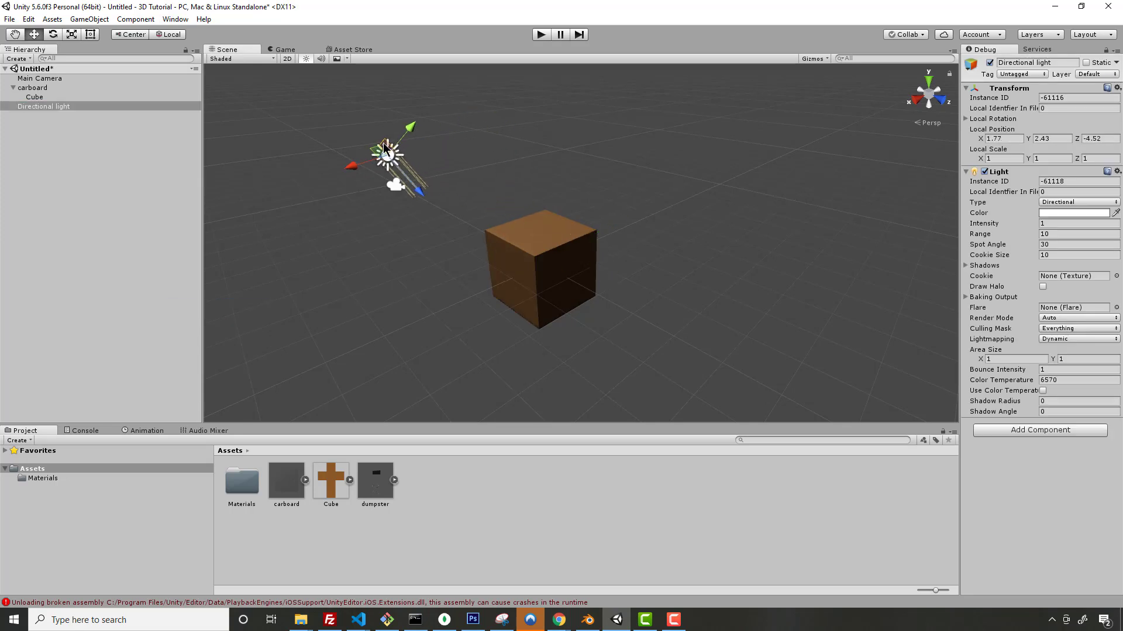
pyautogui.click(358, 141)
pyautogui.click(394, 156)
pyautogui.scroll(10, 548, 258)
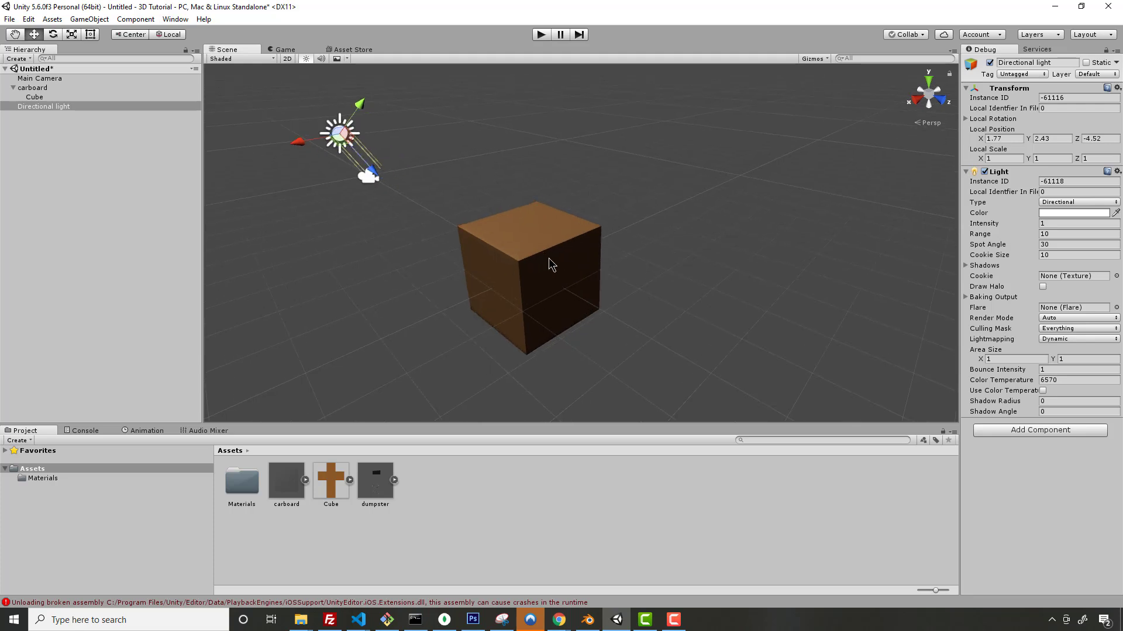
pyautogui.moveTo(339, 265); pyautogui.dragTo(573, 244, button='right')
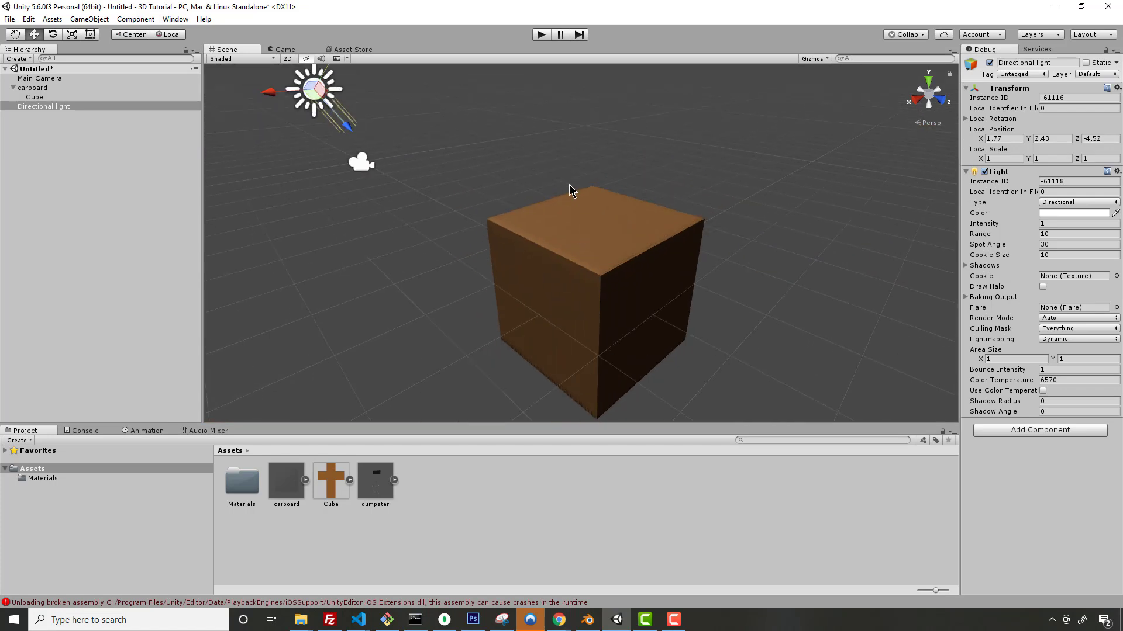